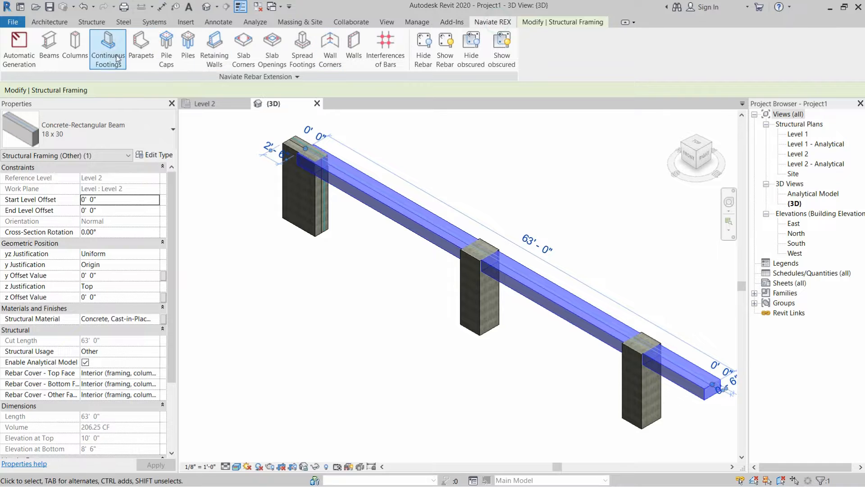
- Start the reinforcement of the selected 18 x 30 concrete beam and set its main stirrup bar to #3
{"action": "left_click", "coordinate": [49, 50]}
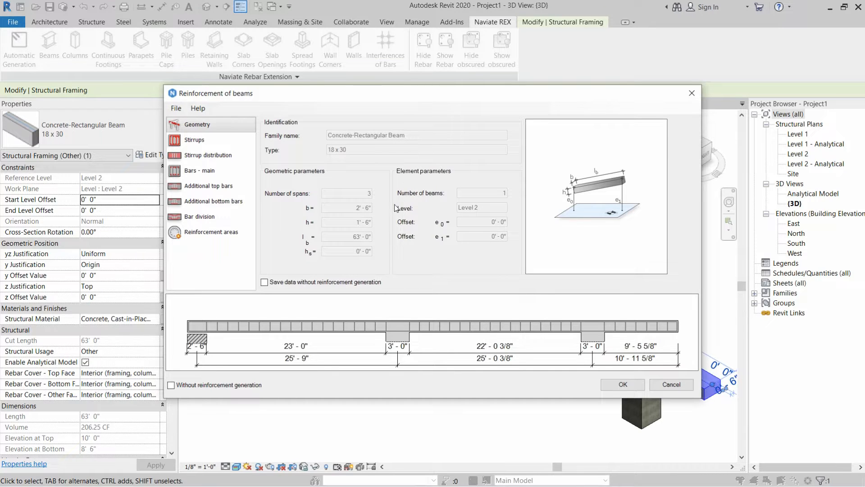
{"action": "left_click", "coordinate": [224, 141]}
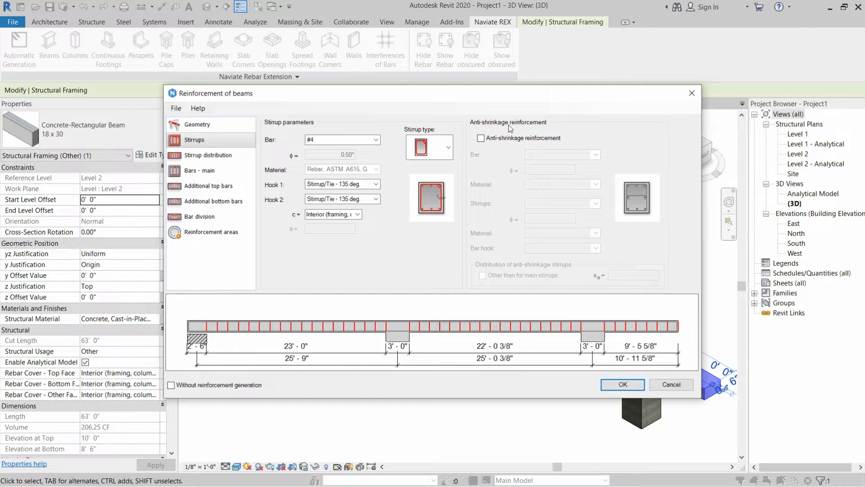
{"action": "left_click", "coordinate": [481, 139]}
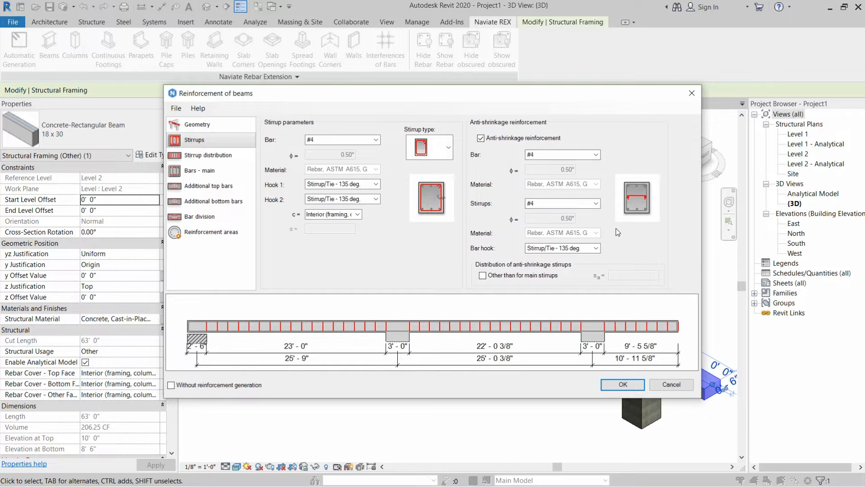
{"action": "left_click", "coordinate": [481, 138]}
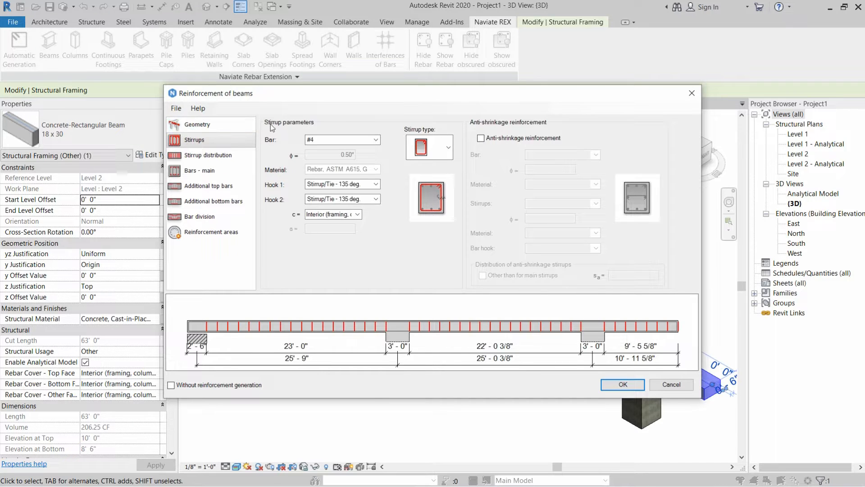
{"action": "left_click", "coordinate": [332, 138]}
{"action": "left_click", "coordinate": [323, 156]}
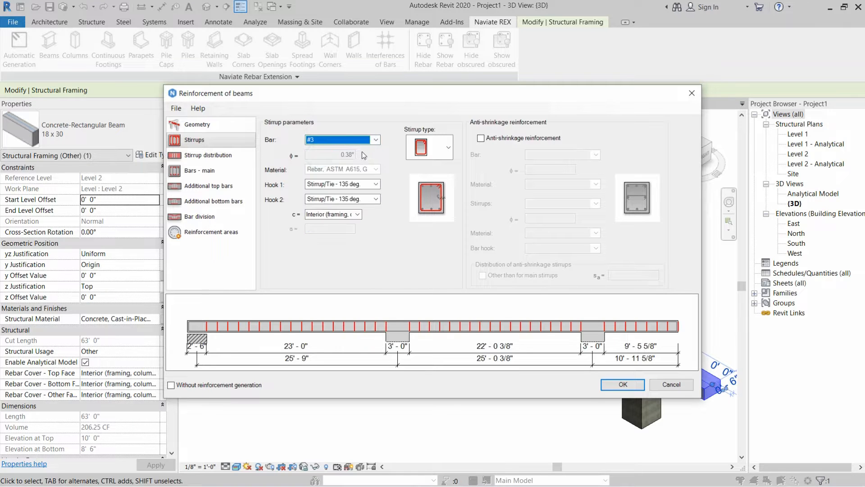
- Choose the third stirrup type, with an additional inner stirrup, and set its dimension a to 10"
{"action": "left_click", "coordinate": [449, 147]}
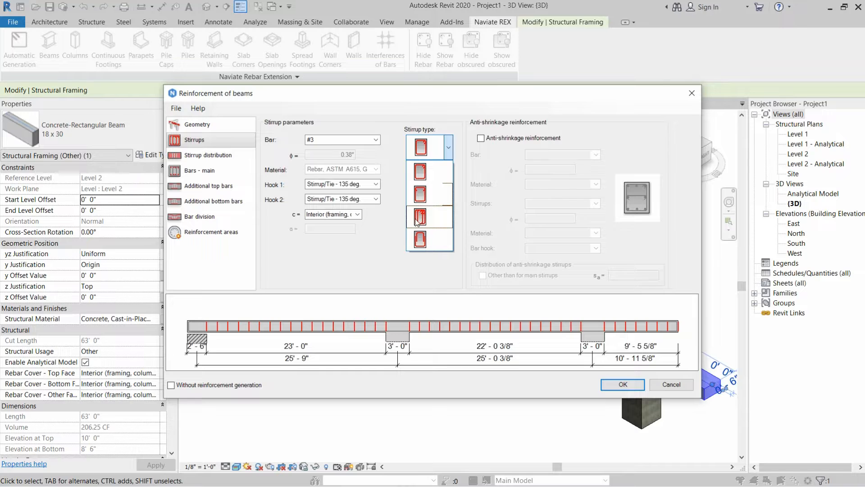
{"action": "left_click", "coordinate": [419, 217]}
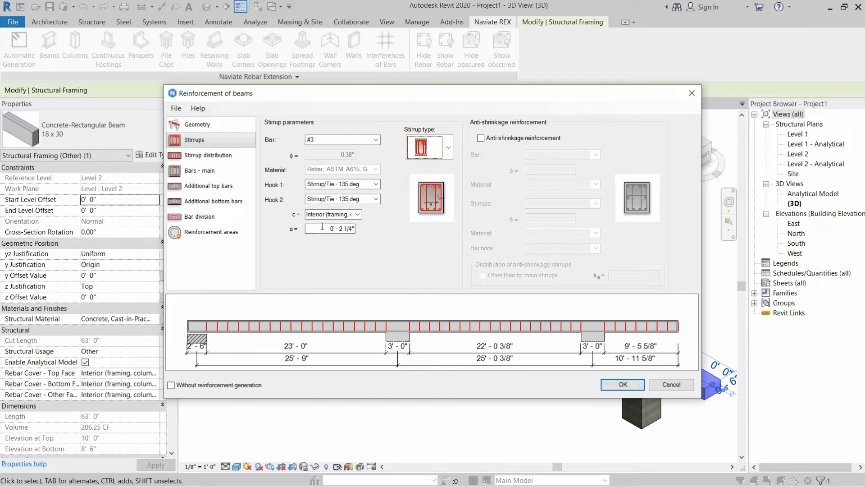
{"action": "left_click_drag", "start_coordinate": [323, 226], "coordinate": [361, 230]}
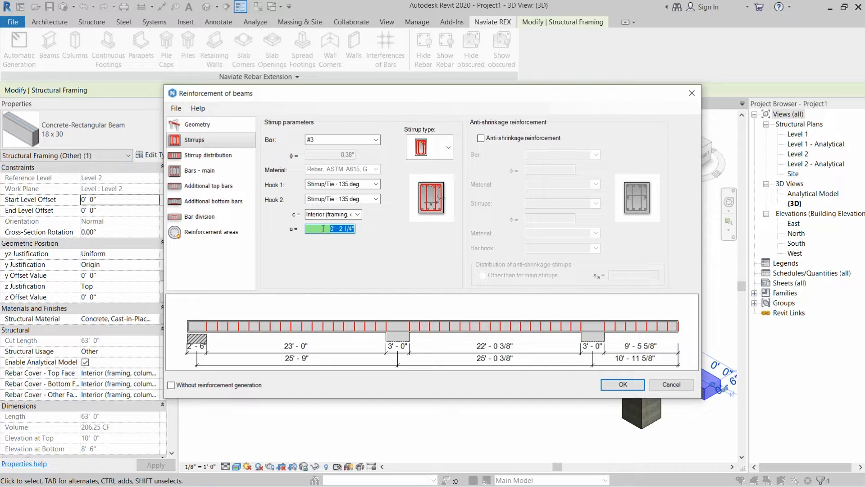
{"action": "type", "text": "10\""}
- Enable anti-shrinkage reinforcement with #4 bars and #3 stirrups
{"action": "left_click", "coordinate": [481, 139]}
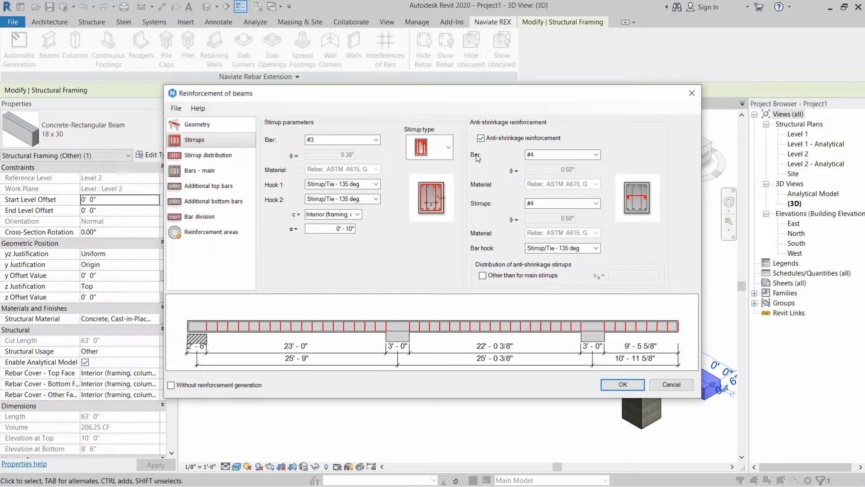
{"action": "left_click", "coordinate": [550, 156]}
{"action": "left_click", "coordinate": [551, 163]}
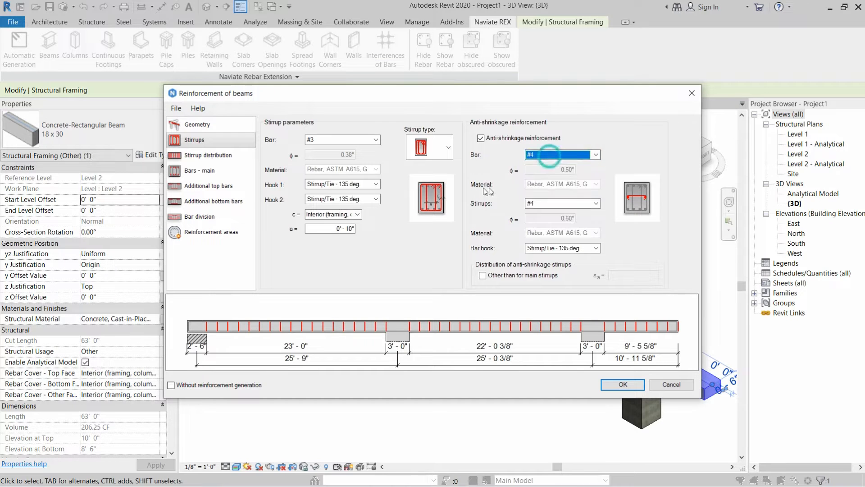
{"action": "left_click", "coordinate": [533, 206]}
{"action": "left_click", "coordinate": [533, 214]}
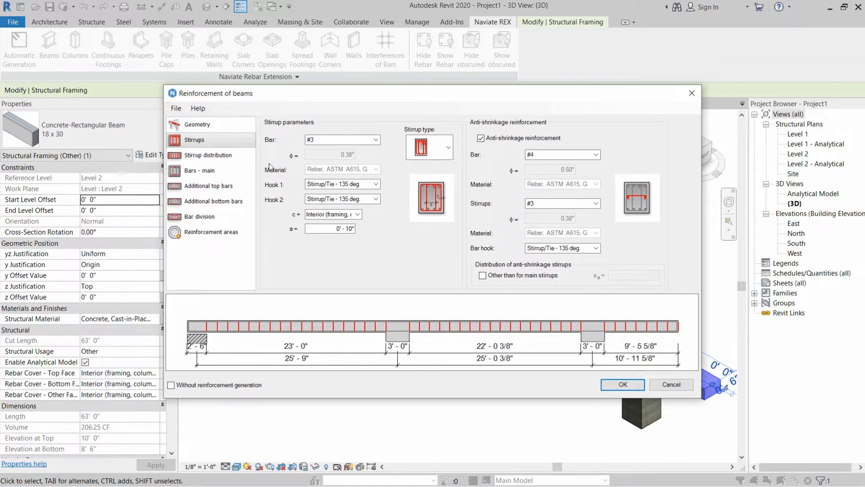
- Give span 1 the second main stirrup distribution type, which has three zones with separate spacings
{"action": "left_click", "coordinate": [199, 158]}
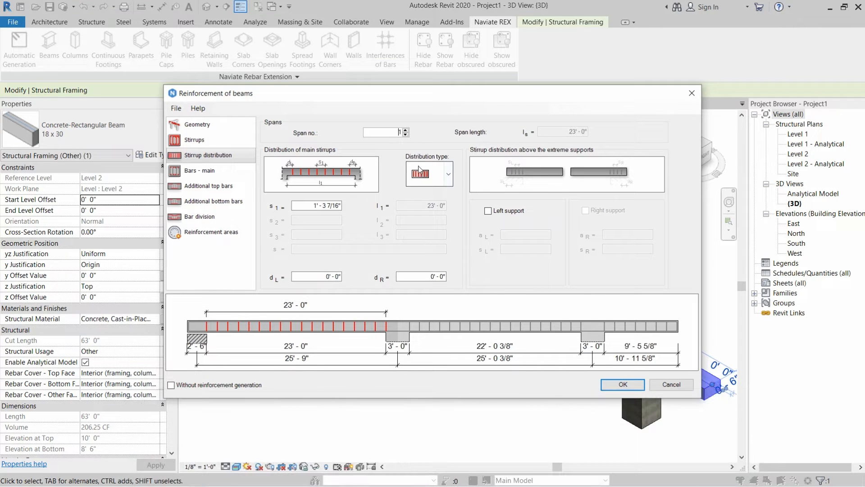
{"action": "left_click", "coordinate": [449, 180]}
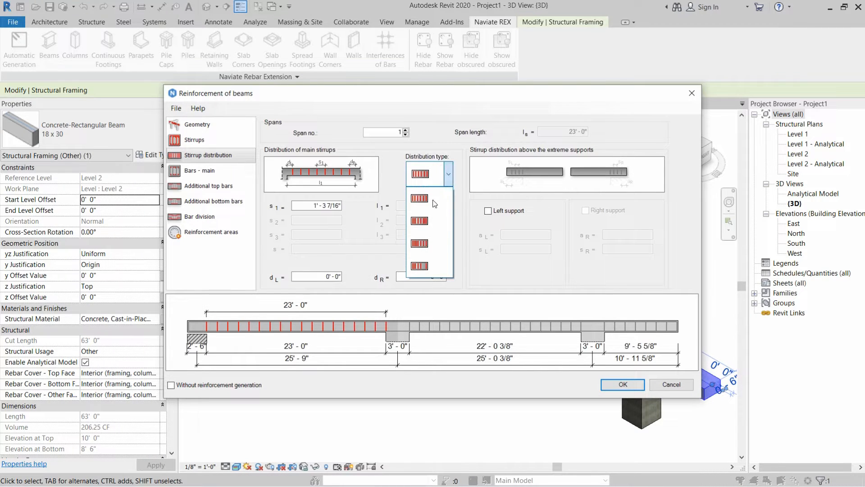
{"action": "left_click", "coordinate": [421, 224]}
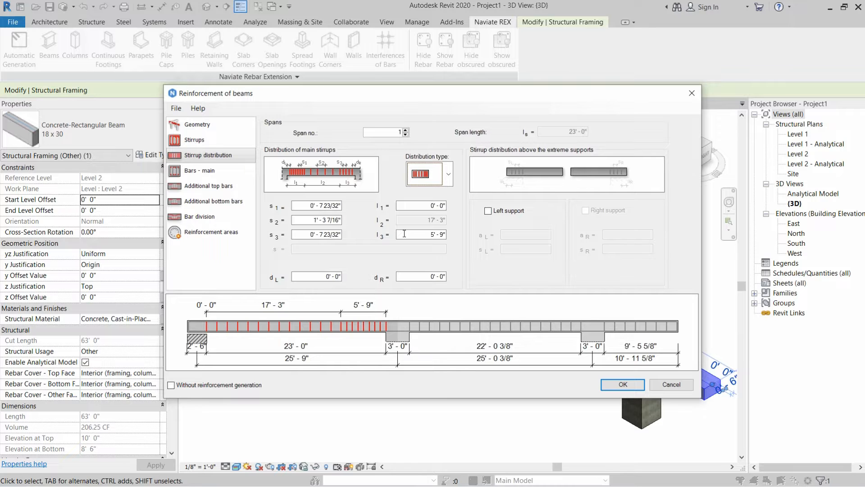
- Calculate 23*0.3 in the calculator and set span 1's end zone length l3 to 6.9'
{"action": "type", "text": "23"}
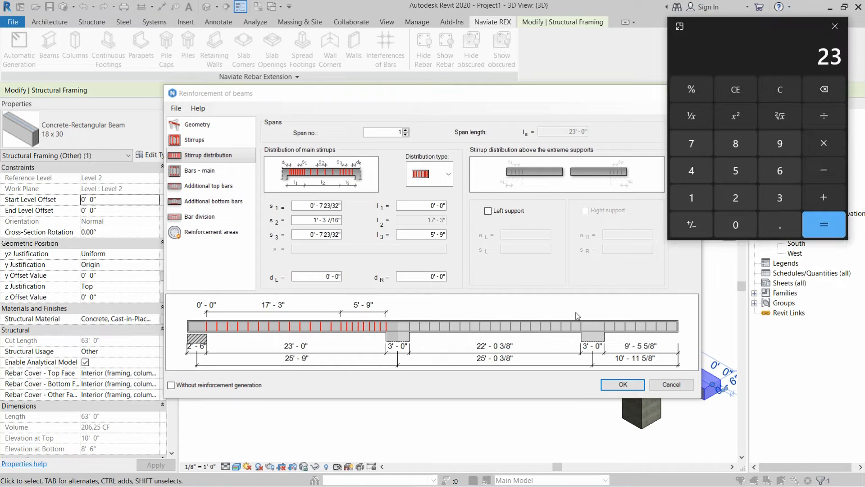
{"action": "type", "text": "*0.3"}
{"action": "key", "text": "Return"}
{"action": "left_click", "coordinate": [424, 234]}
{"action": "type", "text": "6."}
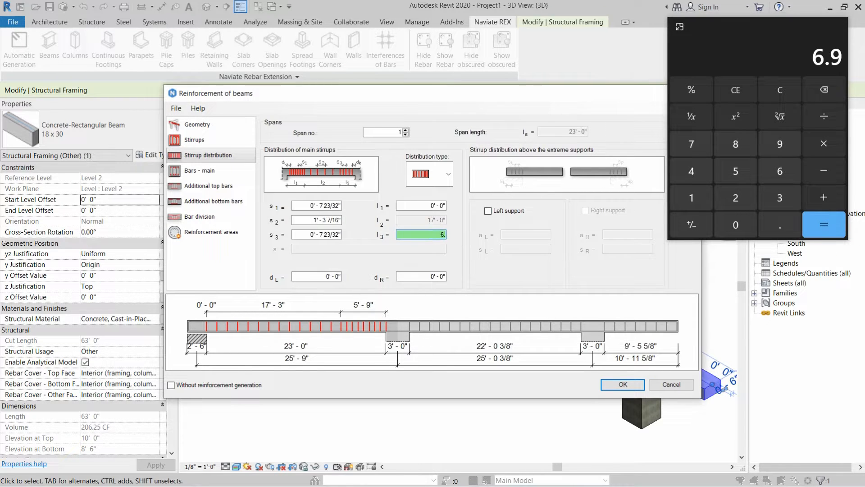
{"action": "type", "text": "9'"}
- Calculate 23*.25 in the calculator and set span 1's first zone length l1 to 5.75'
{"action": "left_click", "coordinate": [409, 205]}
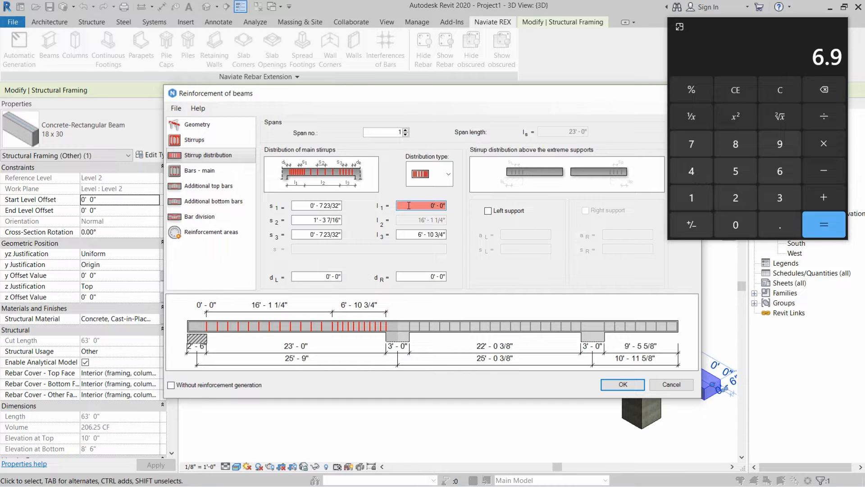
{"action": "left_click", "coordinate": [761, 66]}
{"action": "key", "text": "Escape"}
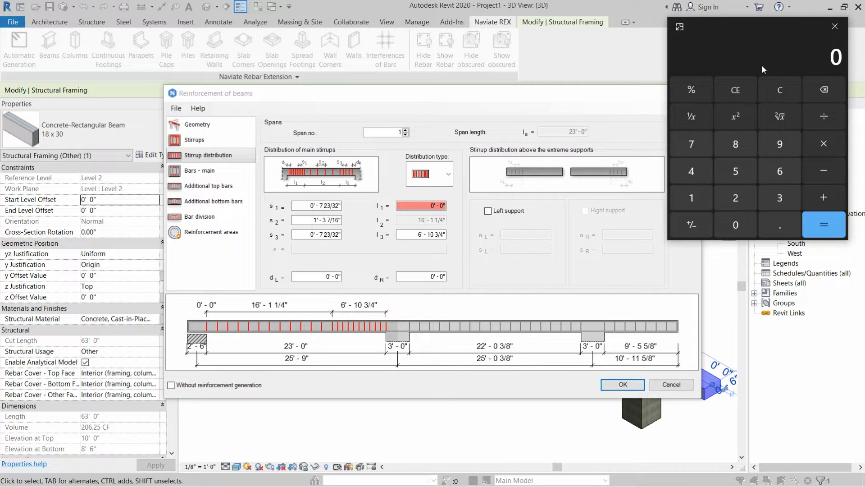
{"action": "type", "text": "23"}
{"action": "type", "text": "*."}
{"action": "type", "text": "25"}
{"action": "key", "text": "Return"}
{"action": "left_click", "coordinate": [418, 207]}
{"action": "type", "text": "5."}
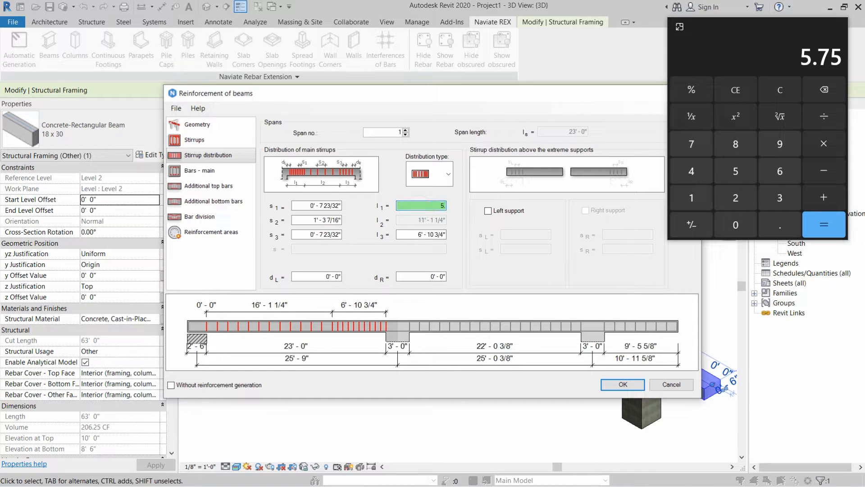
{"action": "type", "text": "75'"}
{"action": "left_click", "coordinate": [410, 235]}
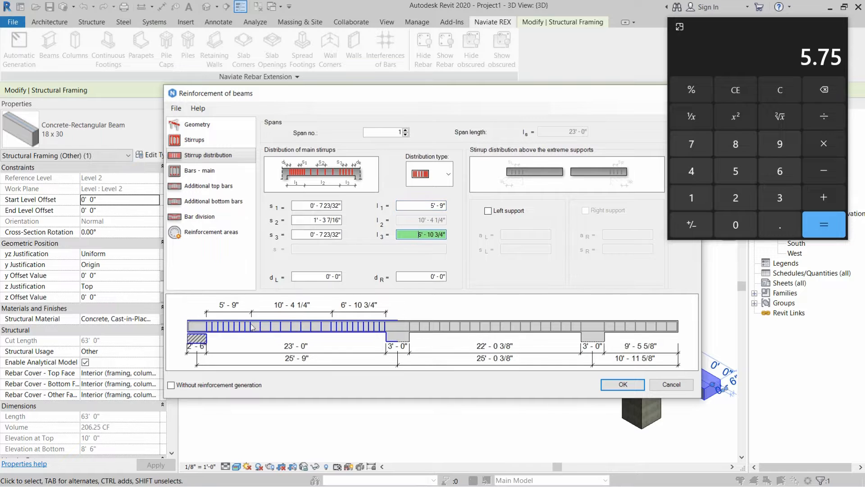
- Set span 1's stirrup spacings to 4" for s1 and s3 and 9" for s2
{"action": "left_click", "coordinate": [314, 205]}
{"action": "left_click_drag", "start_coordinate": [314, 205], "coordinate": [350, 206]}
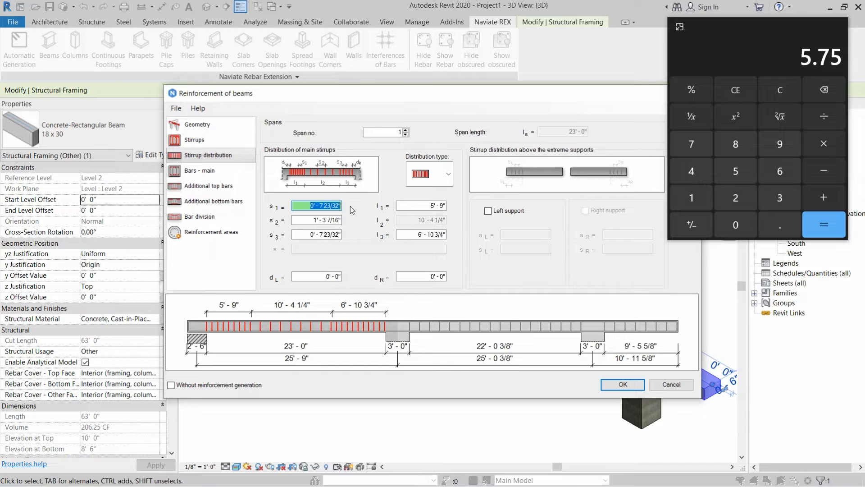
{"action": "left_click", "coordinate": [310, 235]}
{"action": "left_click", "coordinate": [304, 220]}
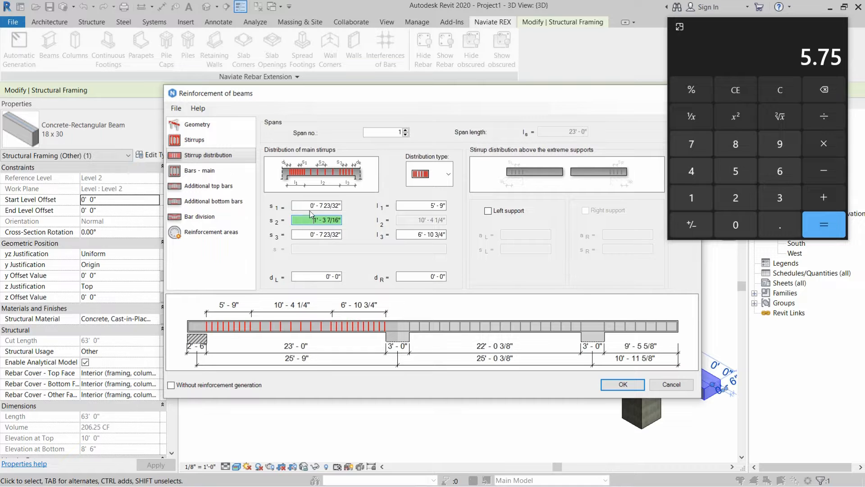
{"action": "key", "text": "shift+Tab"}
{"action": "type", "text": "4\""}
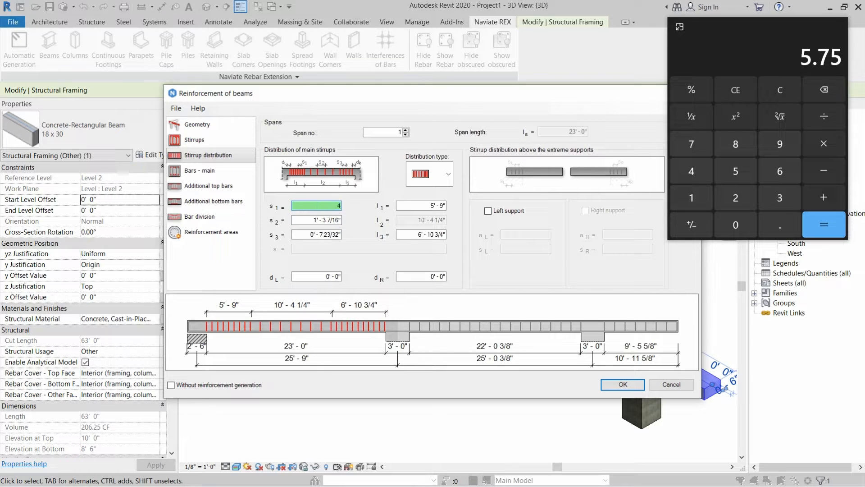
{"action": "left_click", "coordinate": [310, 235]}
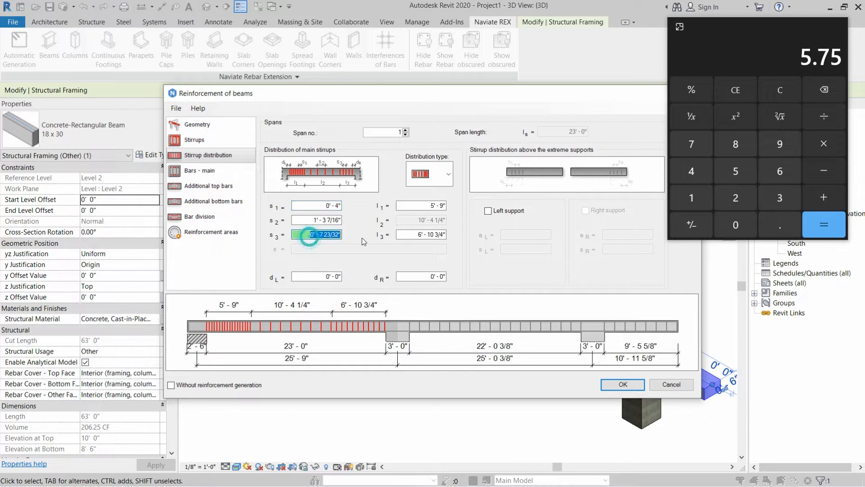
{"action": "type", "text": "4\""}
{"action": "key", "text": "shift+Tab"}
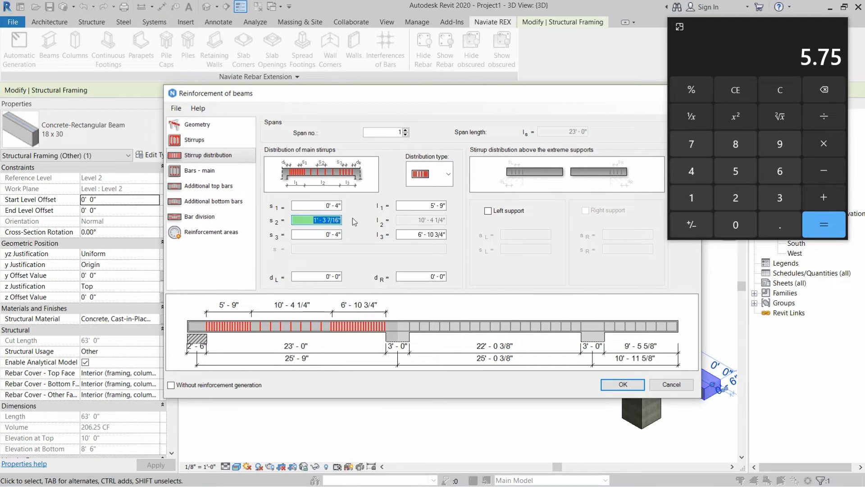
{"action": "type", "text": "9\""}
{"action": "left_click", "coordinate": [309, 231]}
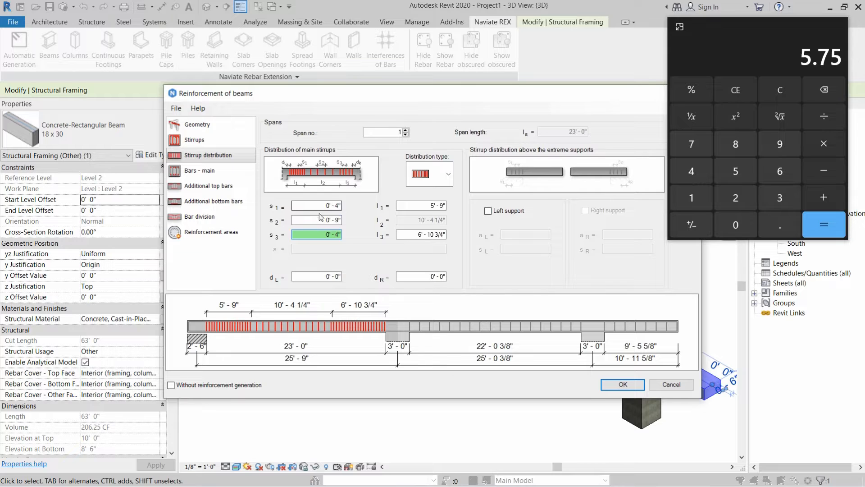
- Set span 1's stirrup offsets dL and dR from the supports to 2" each
{"action": "left_click", "coordinate": [322, 276]}
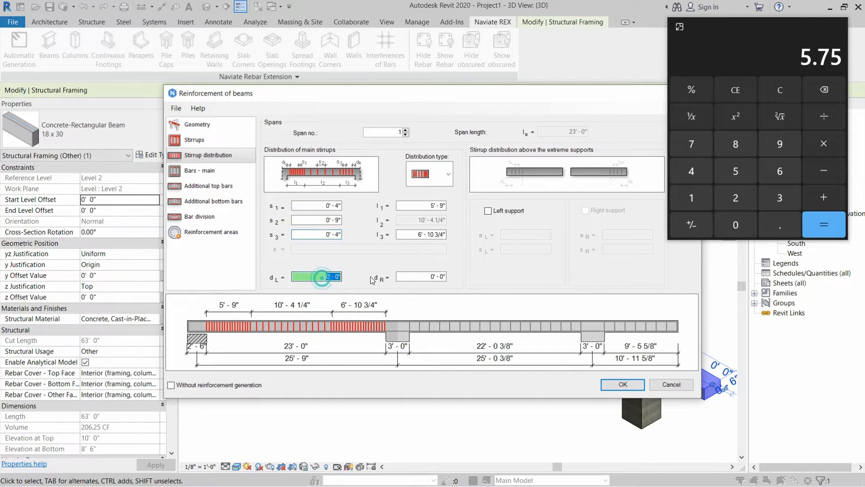
{"action": "type", "text": "2'"}
{"action": "left_click", "coordinate": [396, 277]}
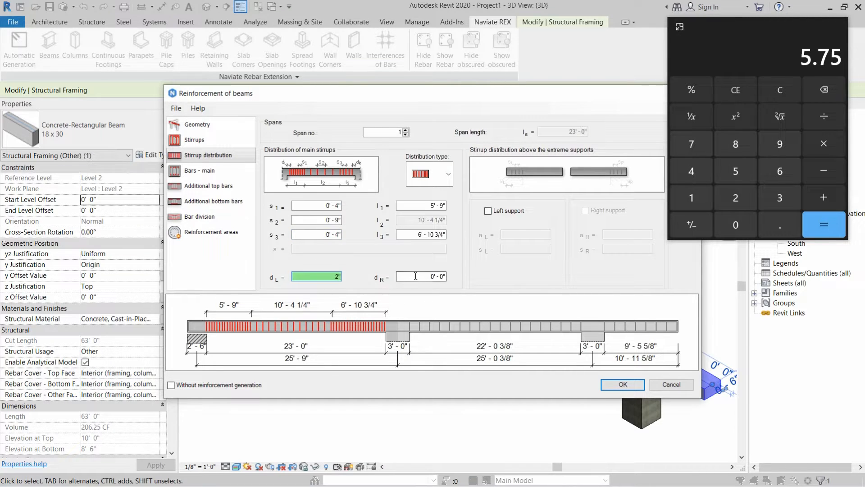
{"action": "type", "text": "2"}
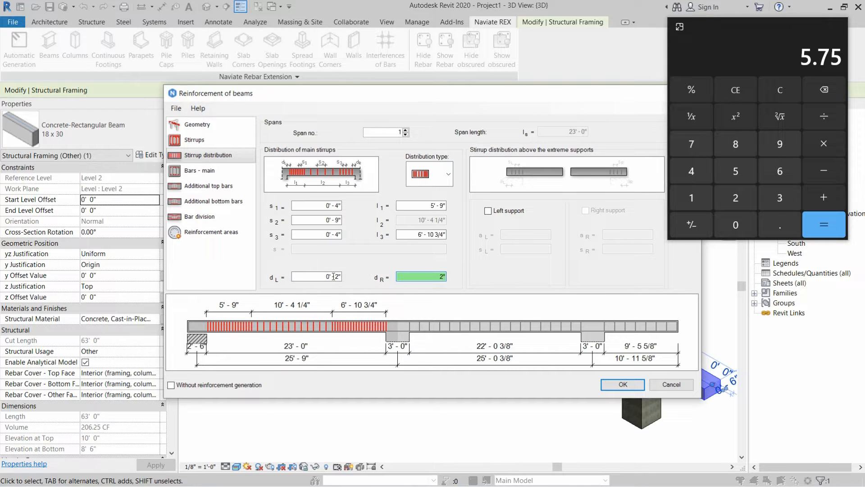
{"action": "left_click", "coordinate": [302, 276]}
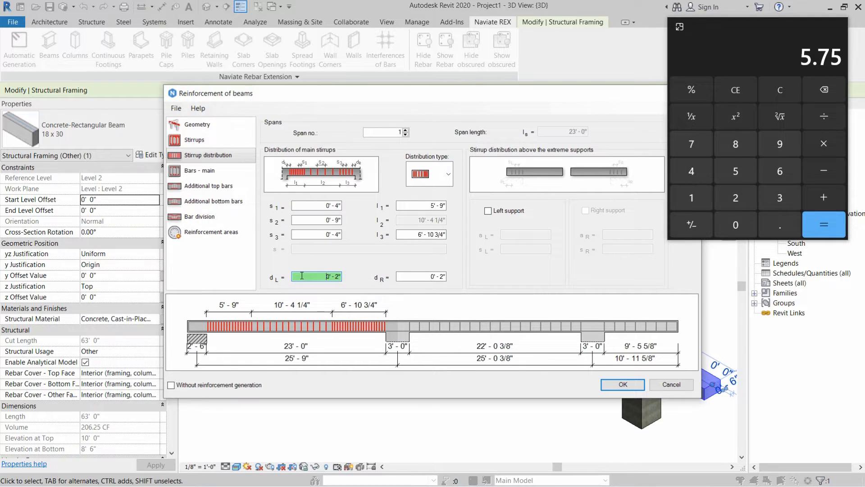
{"action": "left_click", "coordinate": [478, 155]}
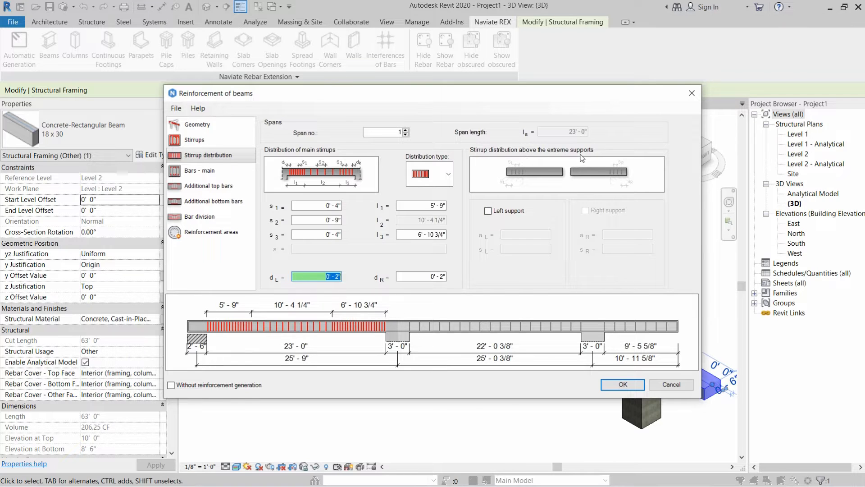
- Enable stirrups above the left extreme support, with aL set to 6" and sL to 3"
{"action": "left_click", "coordinate": [487, 211]}
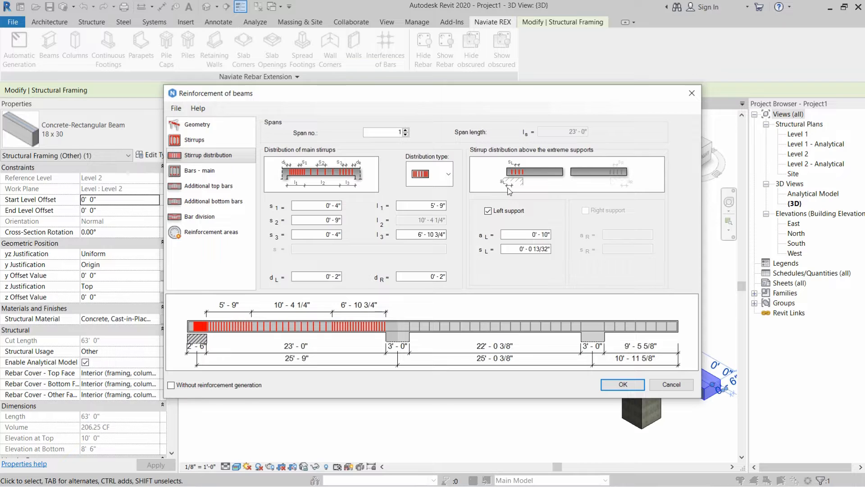
{"action": "left_click", "coordinate": [519, 234]}
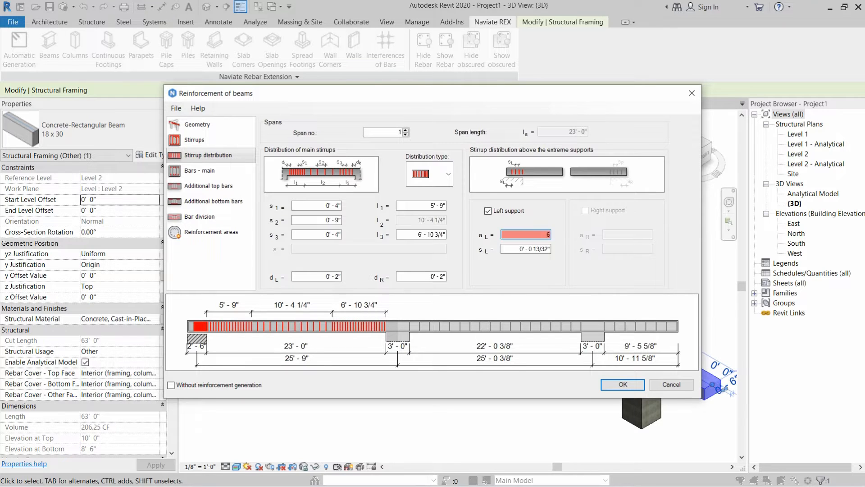
{"action": "type", "text": "6"}
{"action": "left_click", "coordinate": [515, 249]}
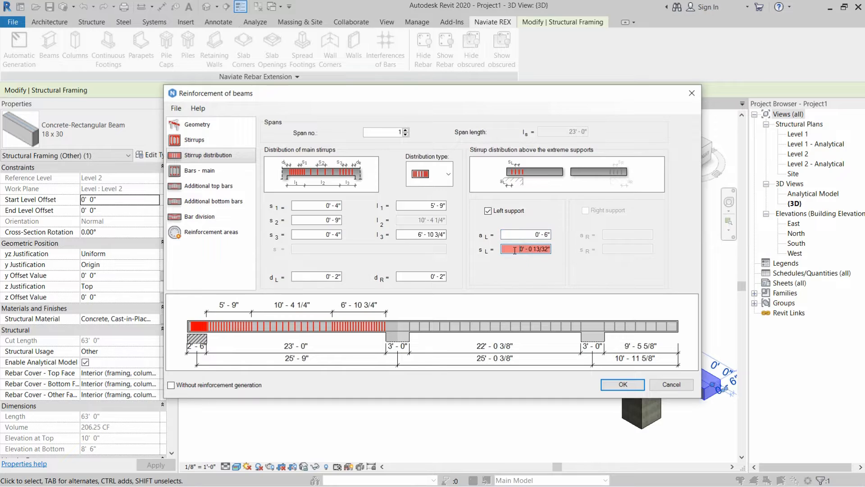
{"action": "left_click", "coordinate": [512, 250]}
{"action": "type", "text": "3"}
{"action": "left_click", "coordinate": [524, 235]}
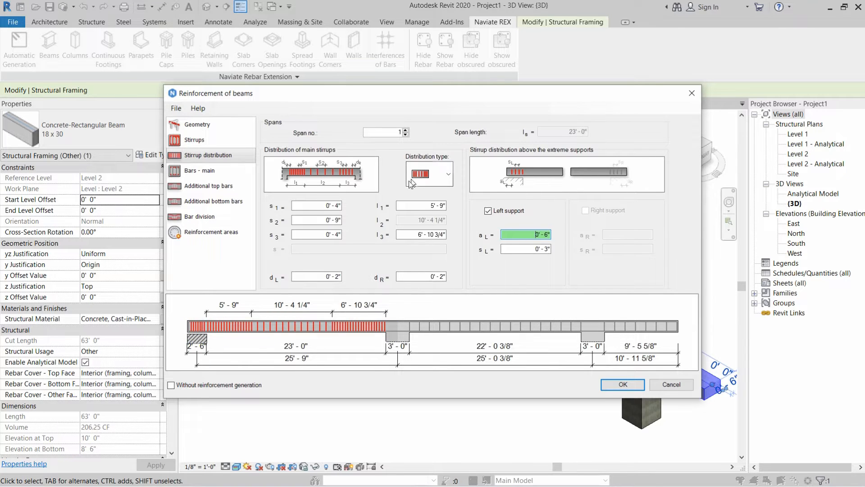
- Switch the stirrup distribution to span 2 and choose the three-zone distribution type with zones l1, l2 and l3
{"action": "left_click", "coordinate": [406, 130]}
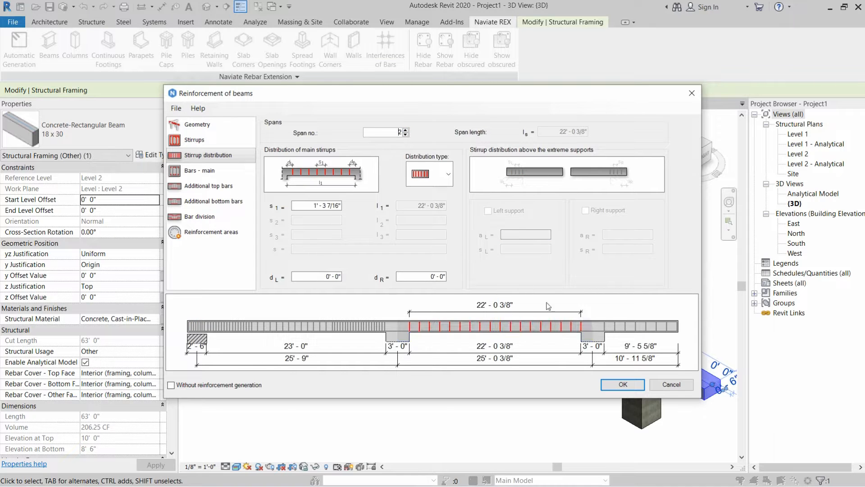
{"action": "left_click", "coordinate": [449, 177]}
{"action": "left_click", "coordinate": [419, 206]}
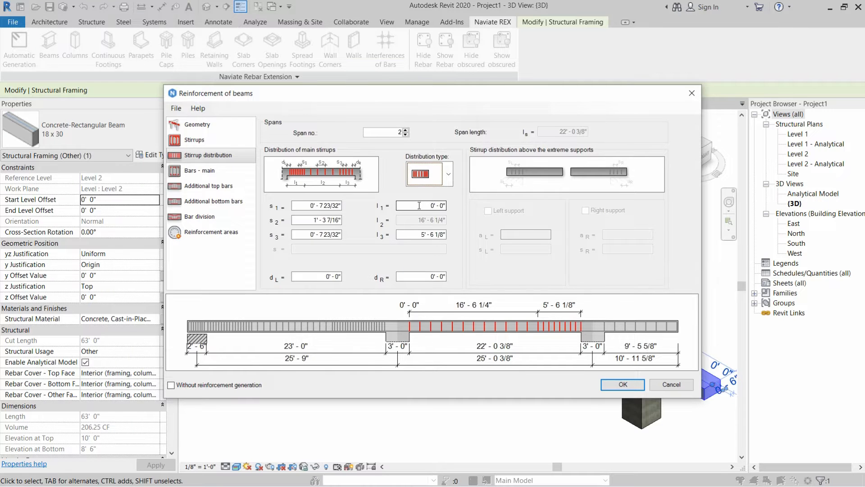
- Calculate 22*0.3 in the calculator and set span 2's zone lengths l1 and l3 to 6.6' each
{"action": "key", "text": "super"}
{"action": "left_click", "coordinate": [315, 476]}
{"action": "left_click", "coordinate": [494, 88]}
{"action": "type", "text": "2"}
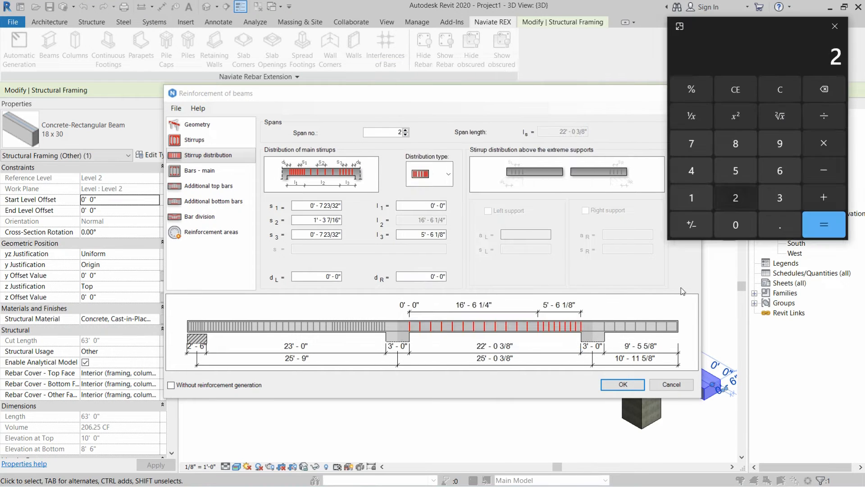
{"action": "type", "text": "2*0.3"}
{"action": "key", "text": "Return"}
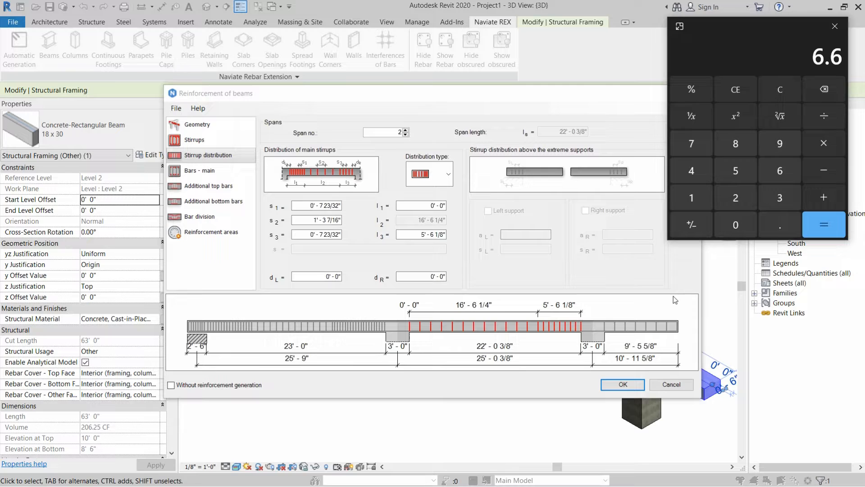
{"action": "left_click", "coordinate": [835, 26]}
{"action": "left_click_drag", "start_coordinate": [423, 205], "coordinate": [461, 205]}
{"action": "type", "text": "6.6'"}
{"action": "left_click_drag", "start_coordinate": [421, 234], "coordinate": [450, 235]}
{"action": "type", "text": "6.6'"}
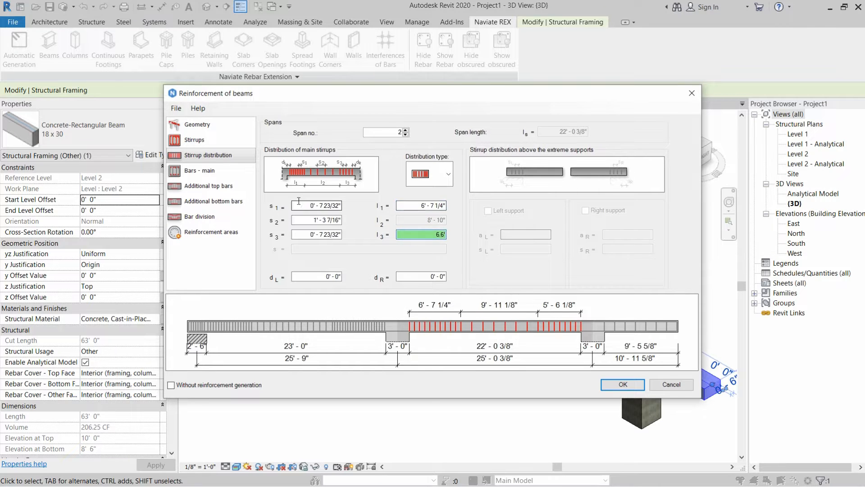
- Set span 2's stirrup spacings to 4" for s1 and s3 and 9" for s2
{"action": "left_click_drag", "start_coordinate": [298, 202], "coordinate": [347, 206]}
{"action": "type", "text": "4\""}
{"action": "key", "text": "Tab"}
{"action": "type", "text": "9\""}
{"action": "key", "text": "Tab"}
{"action": "type", "text": "4\""}
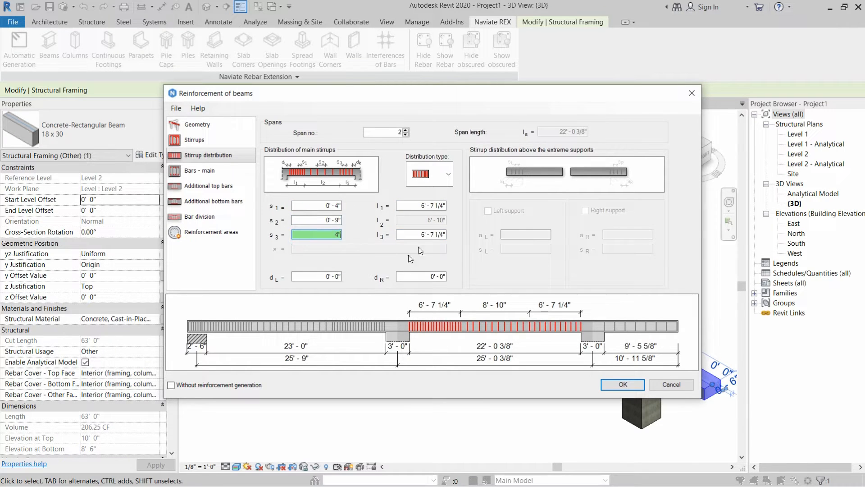
- Set span 2's stirrup offsets dL and dR from the supports to 2" each
{"action": "left_click_drag", "start_coordinate": [413, 272], "coordinate": [451, 277]}
{"action": "type", "text": "2\""}
{"action": "key", "text": "Tab"}
{"action": "type", "text": "2\""}
{"action": "left_click", "coordinate": [417, 275]}
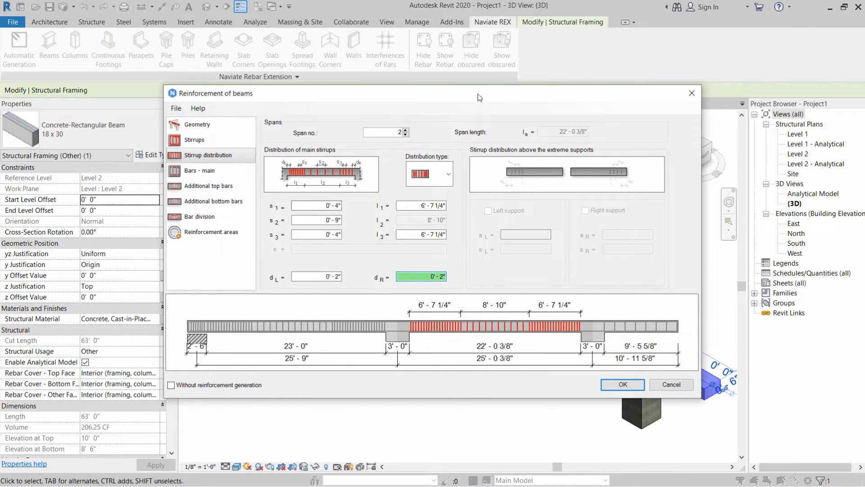
- Switch the stirrup distribution to span 3 and set its uniform stirrup spacing s1 to 4"
{"action": "left_click", "coordinate": [405, 130]}
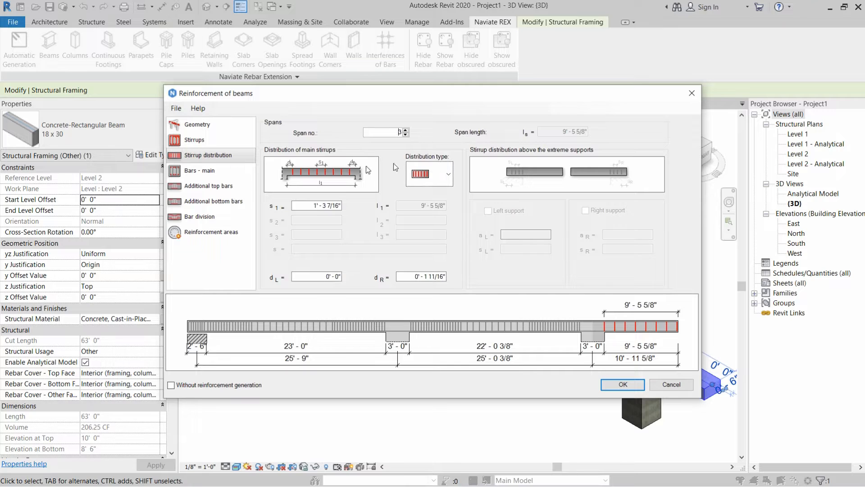
{"action": "left_click", "coordinate": [310, 205]}
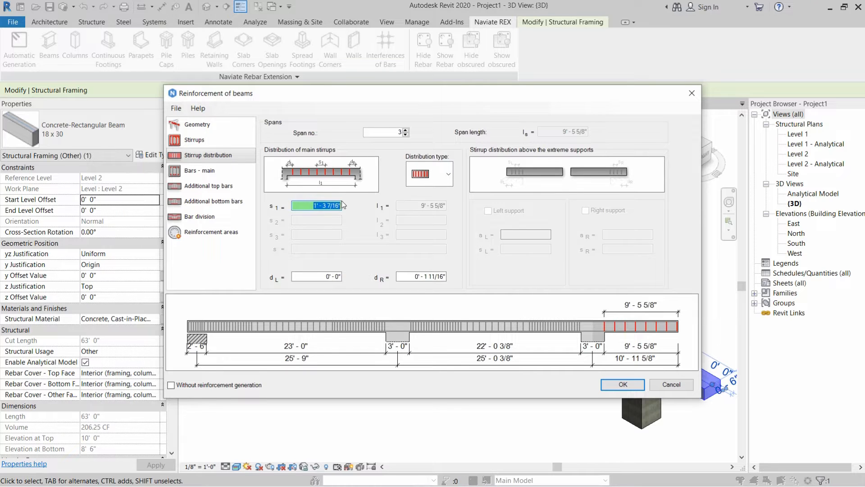
{"action": "type", "text": "4"}
- Set span 3's stirrup offsets dL and dR to 2" each
{"action": "left_click", "coordinate": [319, 276]}
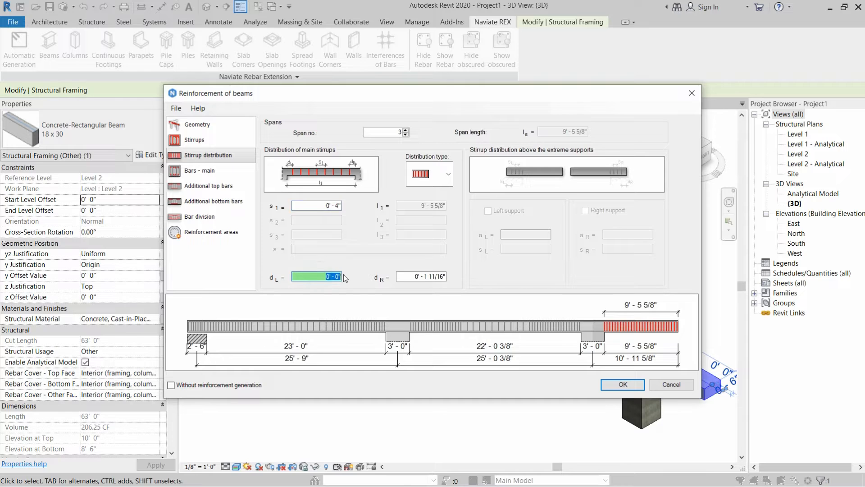
{"action": "type", "text": "2"}
{"action": "left_click", "coordinate": [400, 271]}
{"action": "type", "text": "2\""}
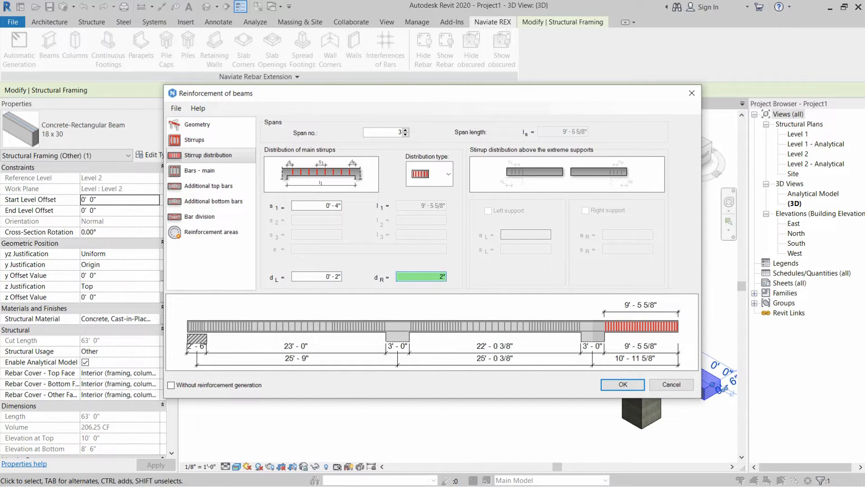
{"action": "left_click", "coordinate": [315, 276]}
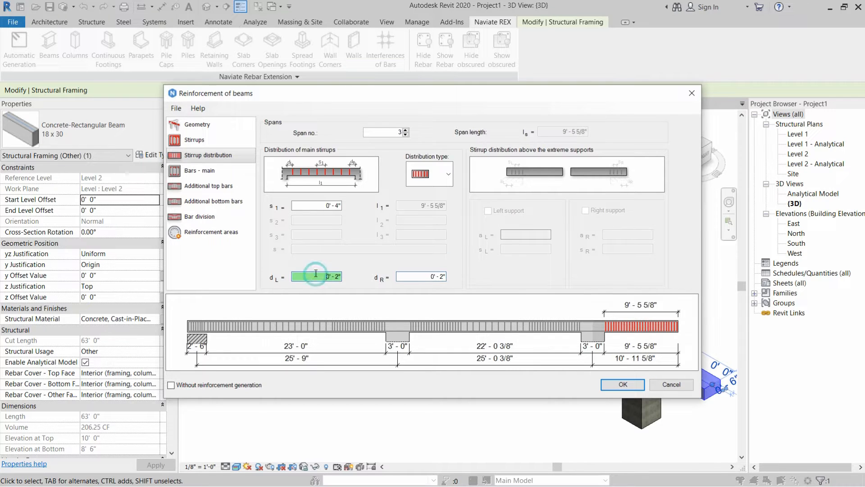
- Set the bar size of both the lower and upper main bars to #6
{"action": "left_click", "coordinate": [189, 173]}
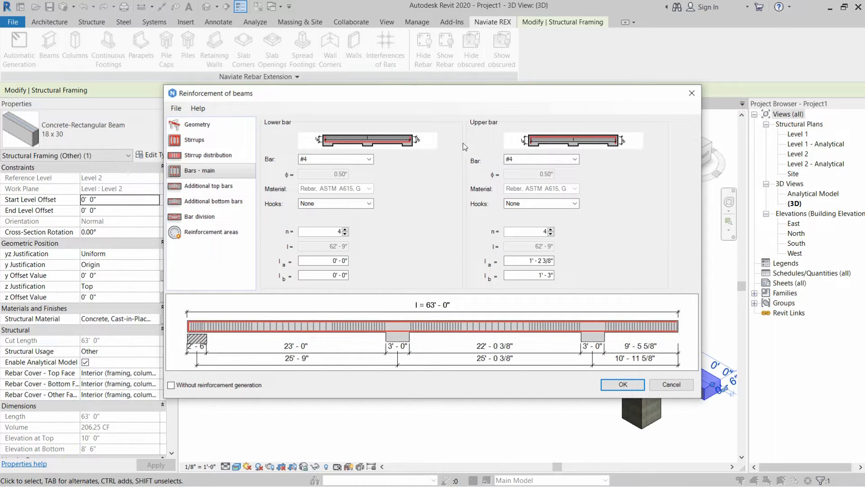
{"action": "left_click", "coordinate": [336, 160]}
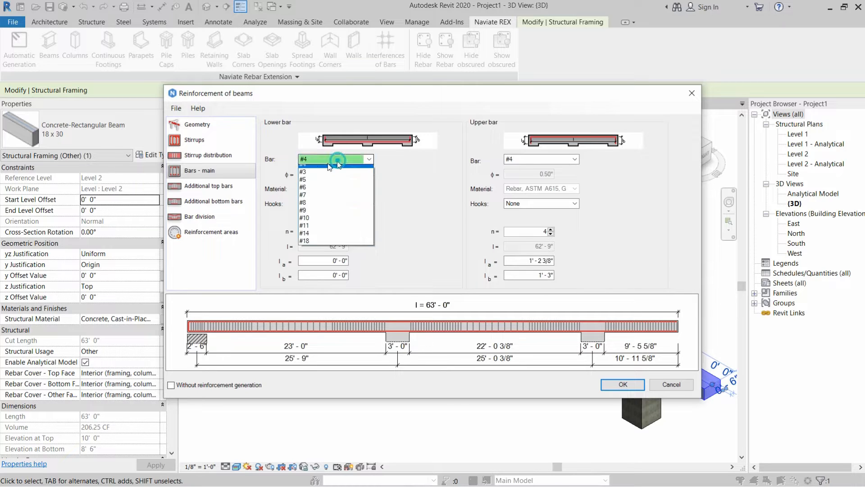
{"action": "left_click", "coordinate": [305, 192]}
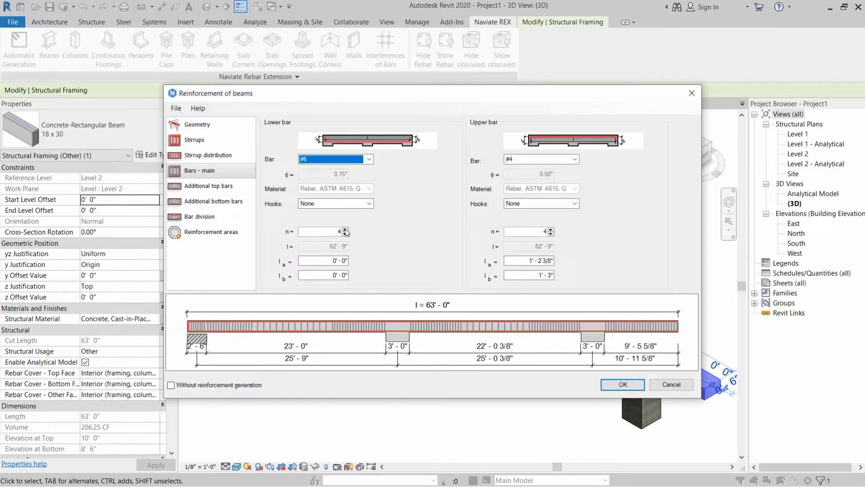
{"action": "left_click", "coordinate": [321, 260]}
{"action": "left_click", "coordinate": [510, 160]}
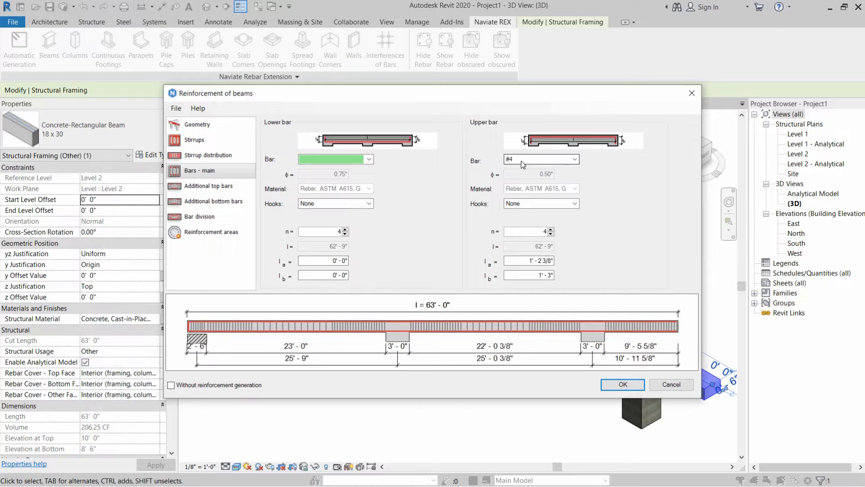
{"action": "left_click", "coordinate": [514, 191]}
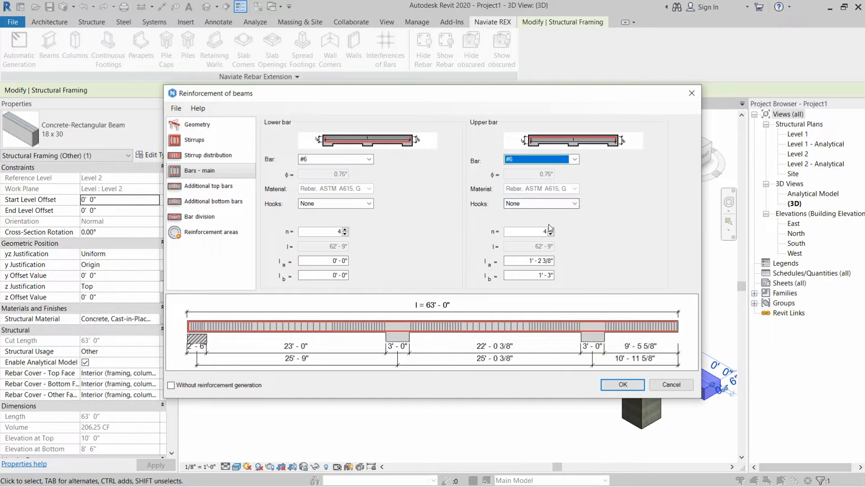
- Set the lower main bars' end lengths la and lb to 9" each
{"action": "left_click", "coordinate": [323, 259]}
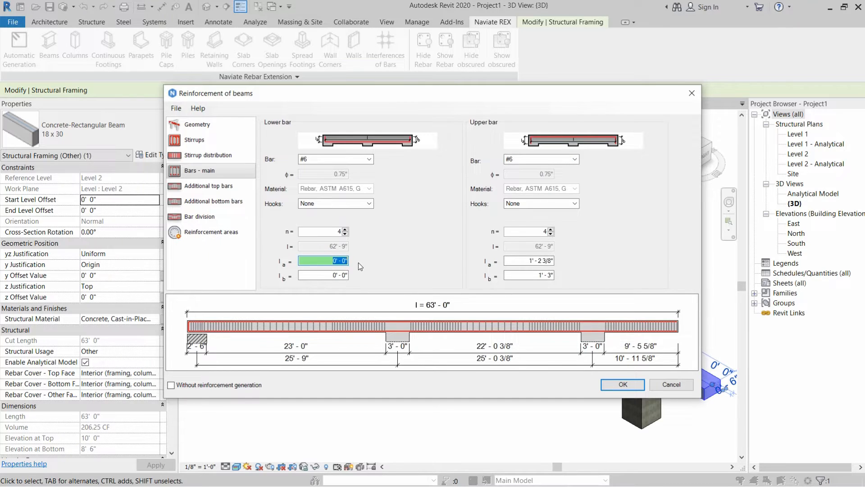
{"action": "type", "text": "9"}
{"action": "left_click", "coordinate": [336, 274]}
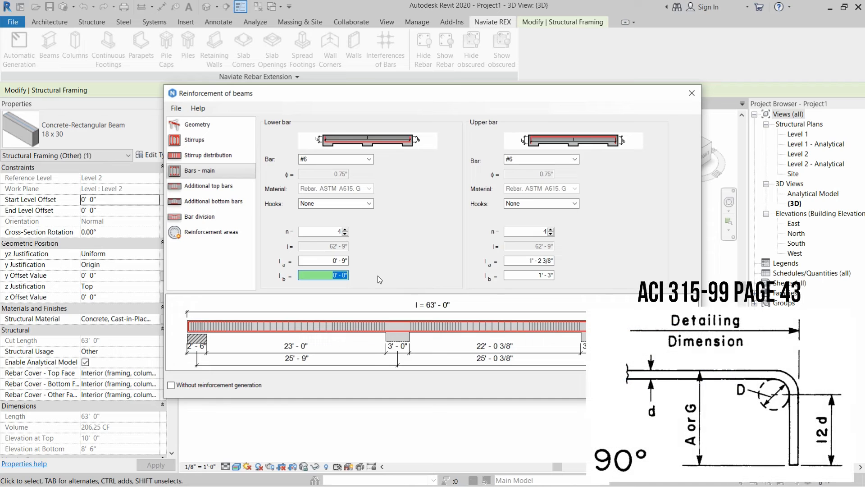
{"action": "type", "text": "9\""}
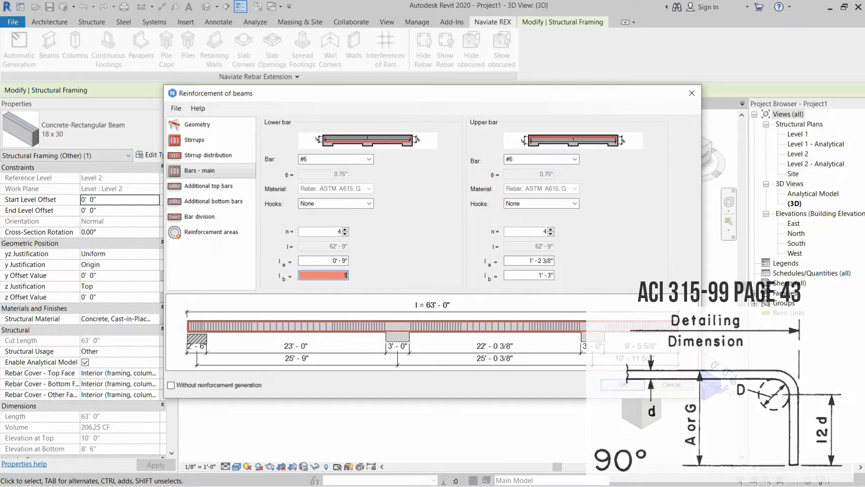
- Set the upper main bars' end lengths la and lb to 9" each
{"action": "left_click", "coordinate": [524, 260]}
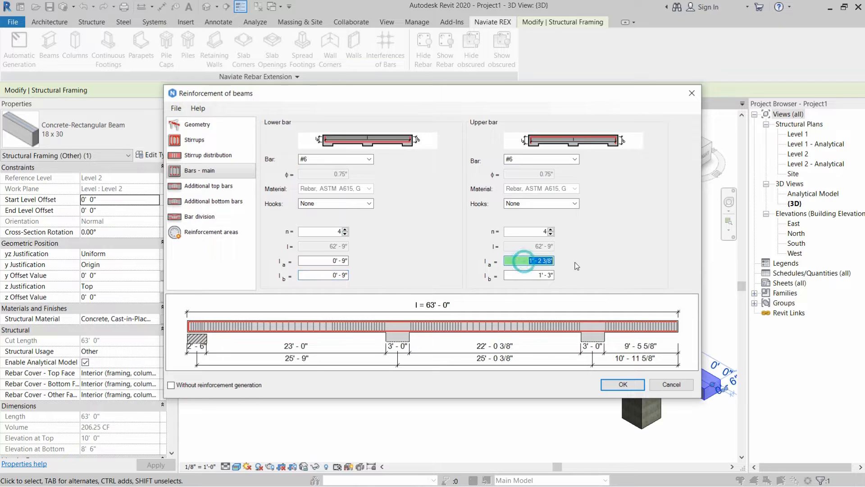
{"action": "type", "text": "9"}
{"action": "key", "text": "Tab"}
{"action": "type", "text": "9"}
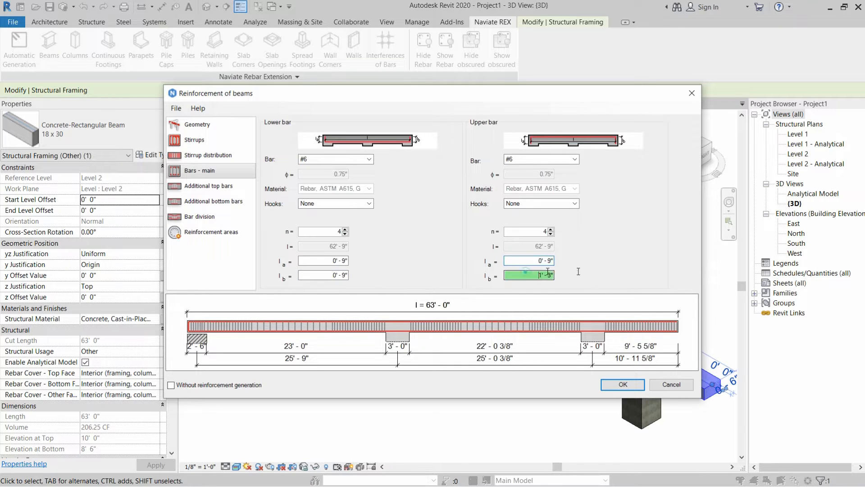
{"action": "type", "text": "\""}
{"action": "left_click", "coordinate": [328, 260]}
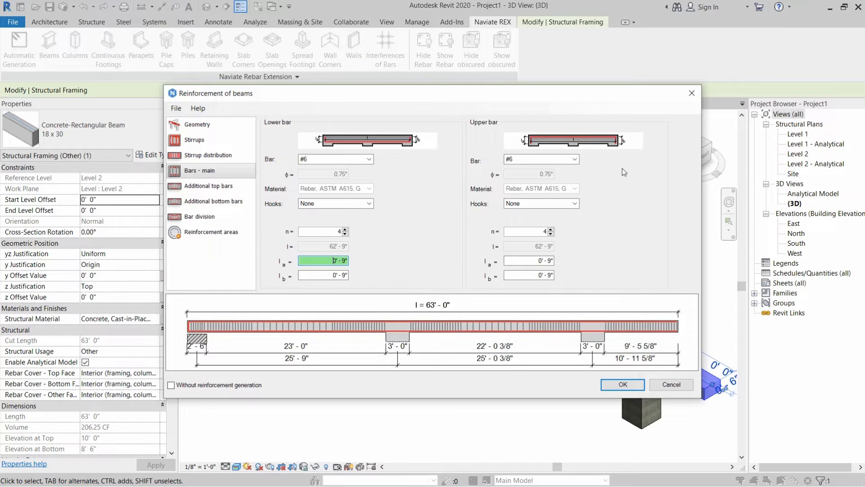
- Enable additional top bars above the extreme left support of span 1
{"action": "left_click", "coordinate": [209, 188]}
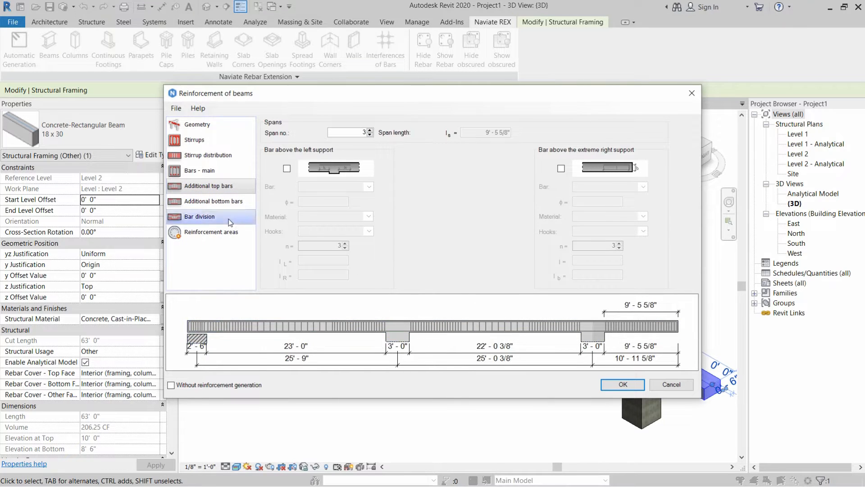
{"action": "left_click", "coordinate": [262, 319]}
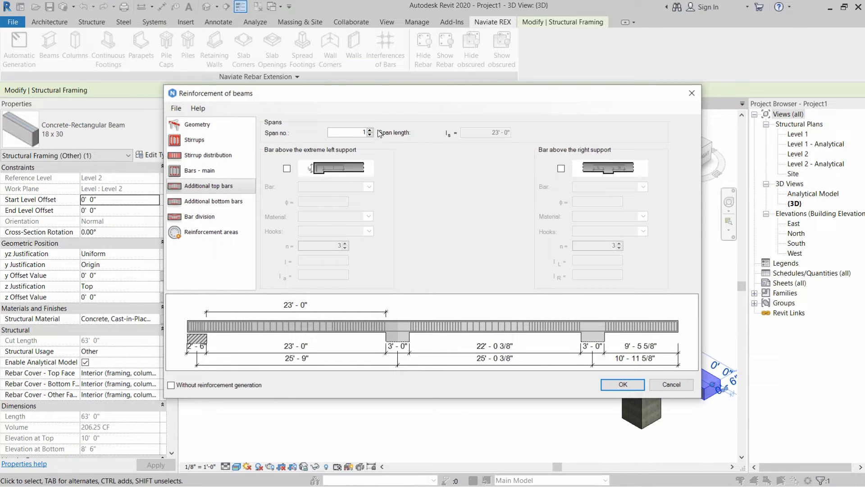
{"action": "left_click", "coordinate": [455, 339]}
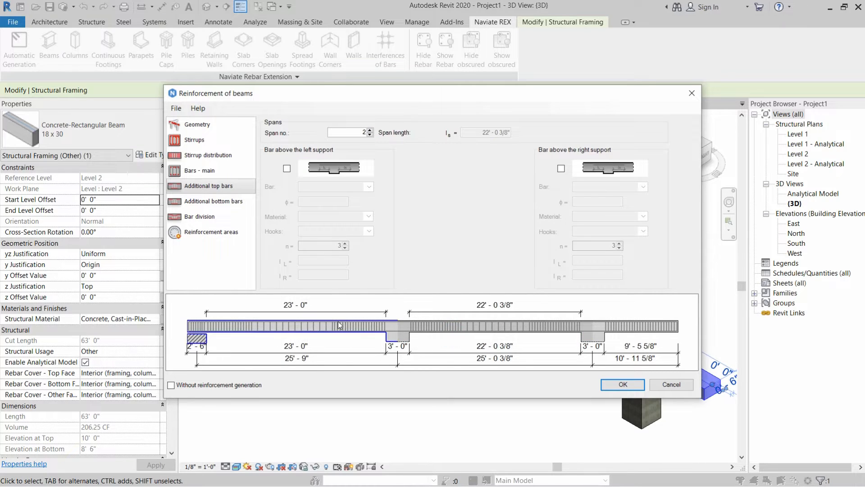
{"action": "left_click", "coordinate": [304, 328]}
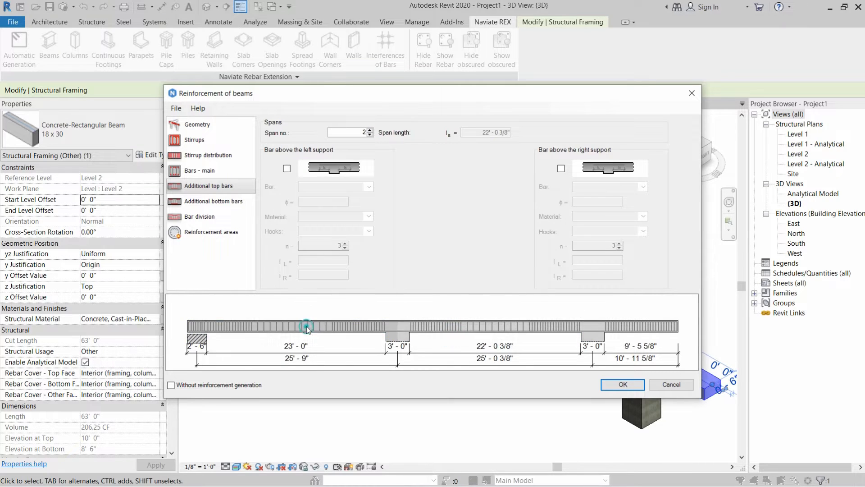
{"action": "left_click", "coordinate": [287, 169]}
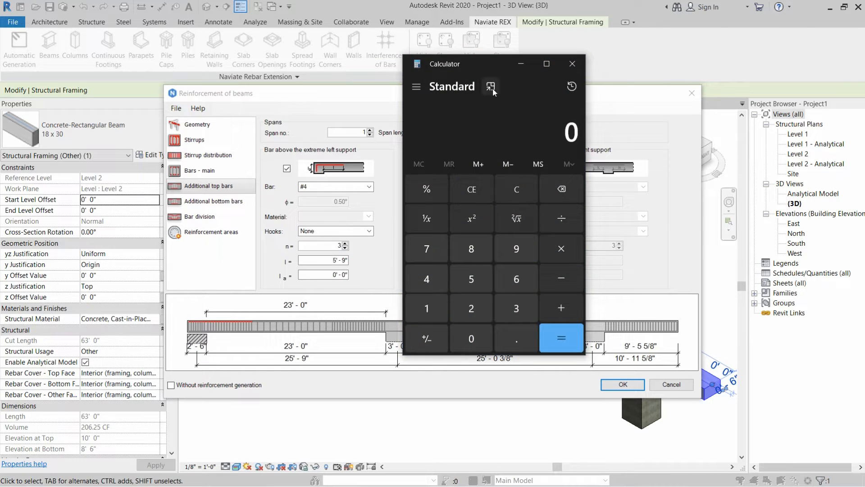
- Calculate 23*0.25 in the calculator to check the additional top bar length for span 1
{"action": "left_click", "coordinate": [491, 87]}
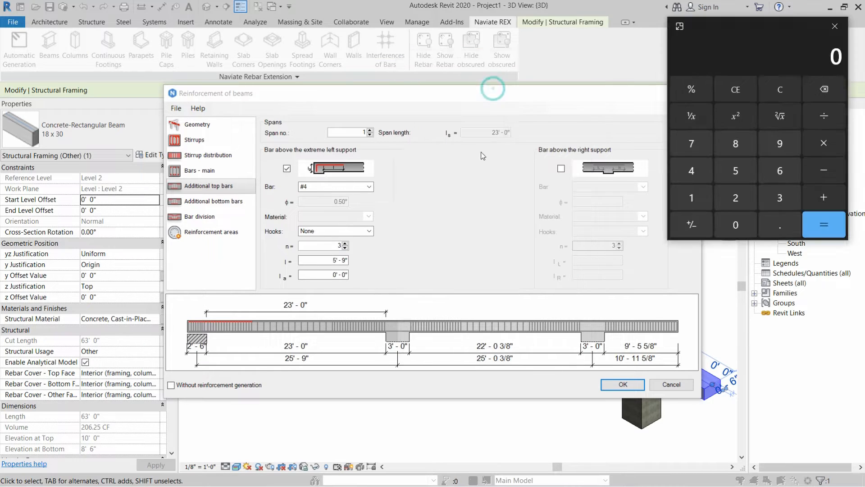
{"action": "type", "text": "23"}
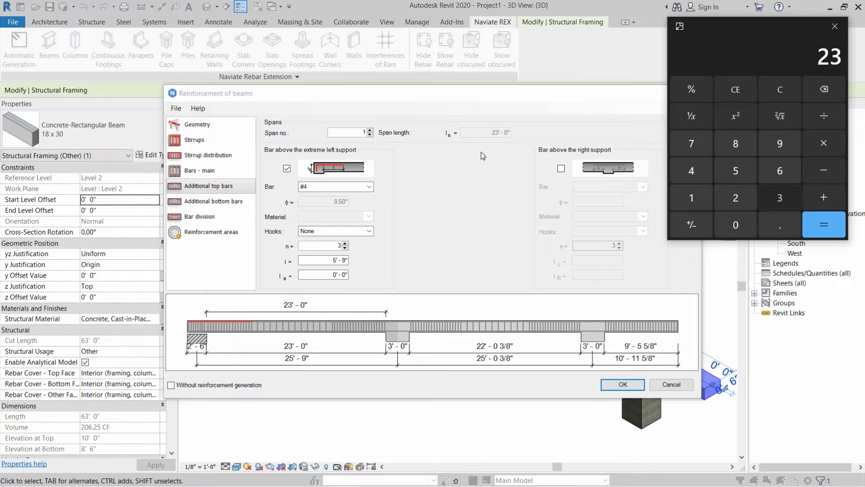
{"action": "type", "text": "*0.25"}
{"action": "key", "text": "Return"}
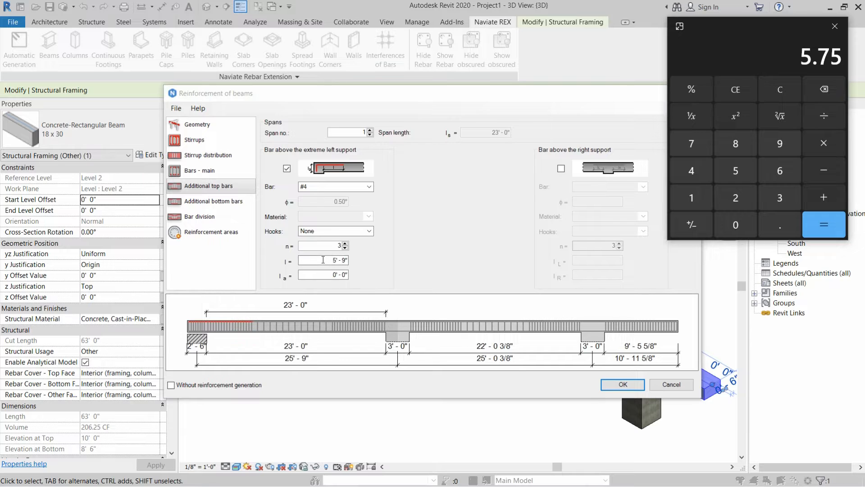
- Set the end length la of span 1's additional top bars above the extreme left support to 9"
{"action": "left_click_drag", "start_coordinate": [328, 274], "coordinate": [374, 274]}
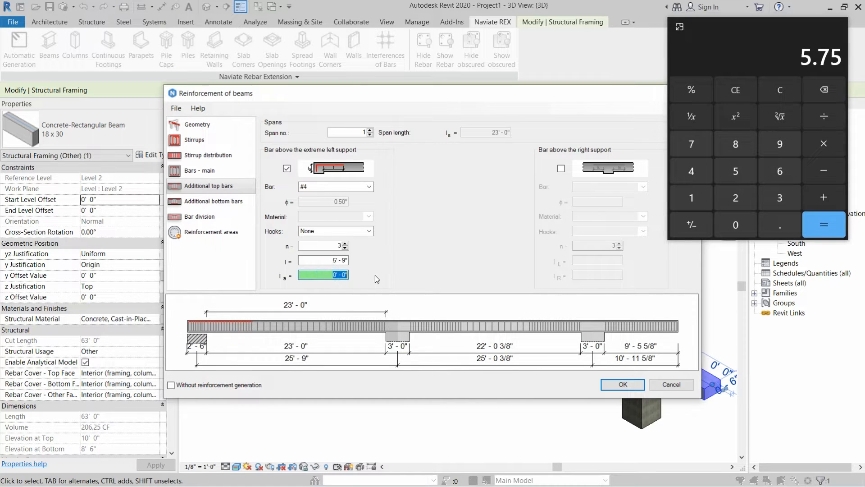
{"action": "type", "text": "9"}
{"action": "left_click", "coordinate": [310, 262]}
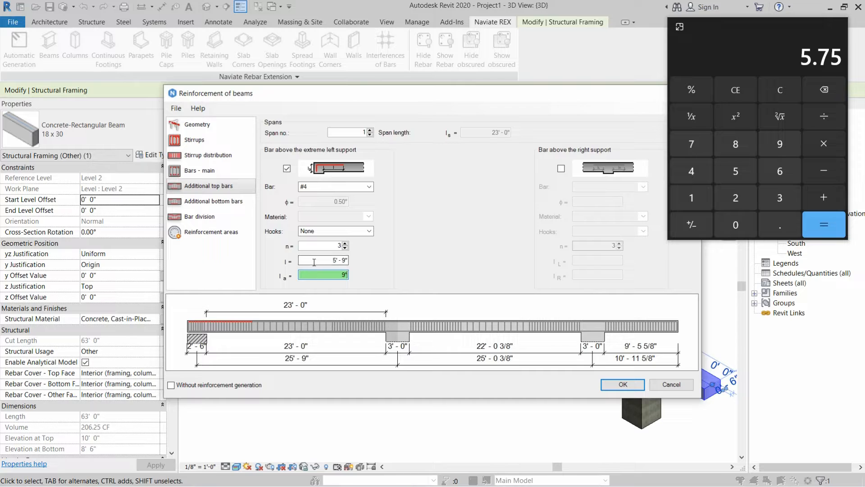
- Switch the additional top bars to span 2 and enable the bars above its left support
{"action": "left_click", "coordinate": [370, 131]}
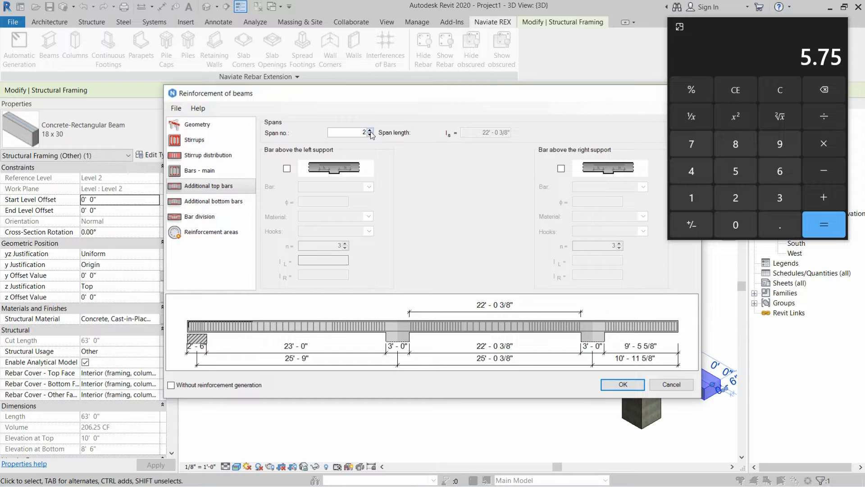
{"action": "left_click", "coordinate": [286, 169]}
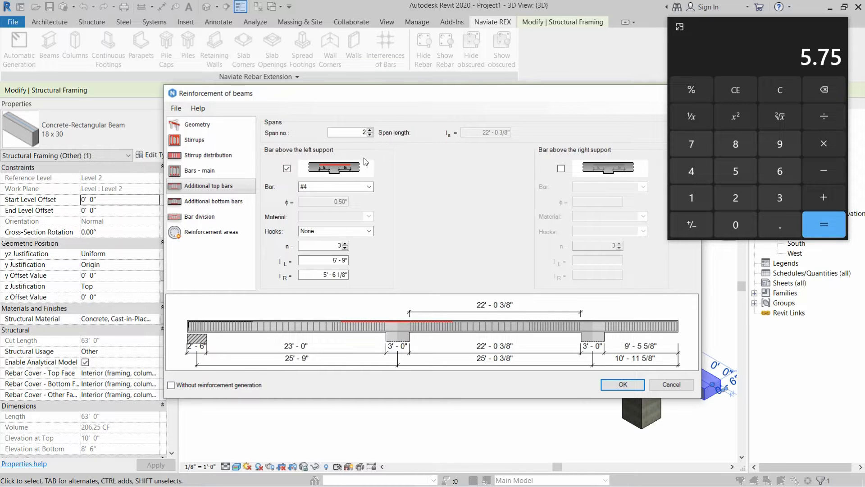
- Set the additional top bars to size #8 above span 1's extreme left support and above span 2's left support
{"action": "left_click", "coordinate": [370, 135]}
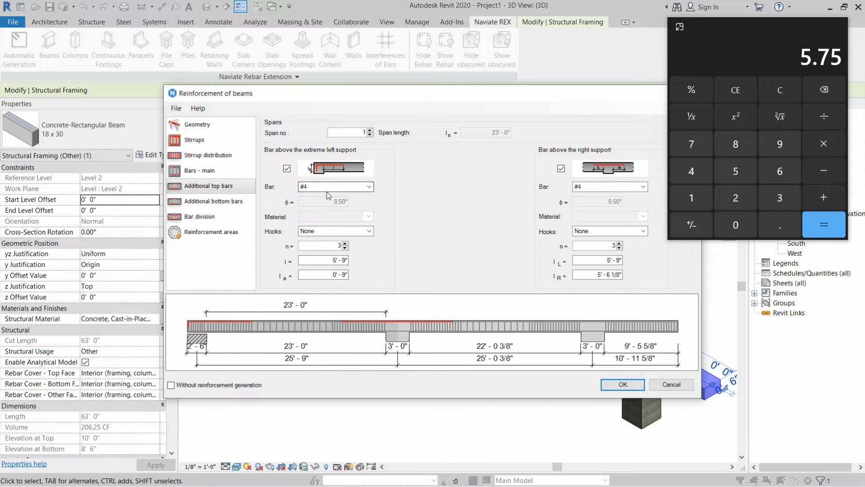
{"action": "left_click", "coordinate": [340, 188]}
{"action": "left_click", "coordinate": [306, 233]}
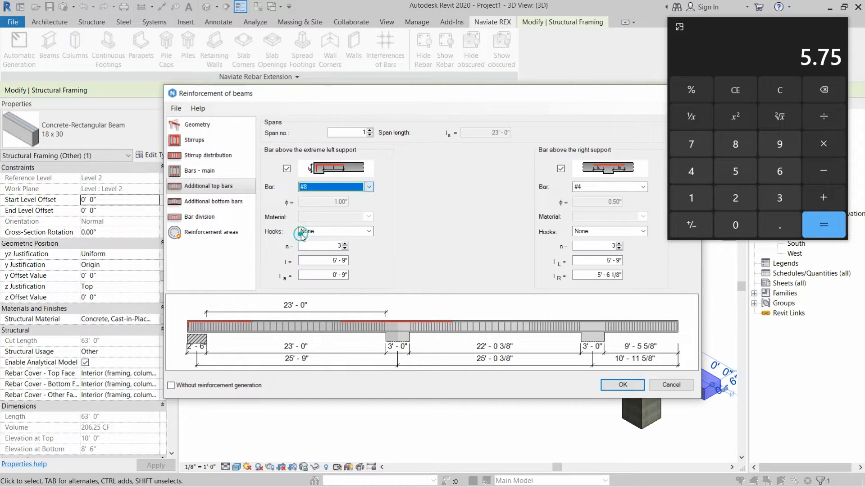
{"action": "left_click", "coordinate": [370, 130]}
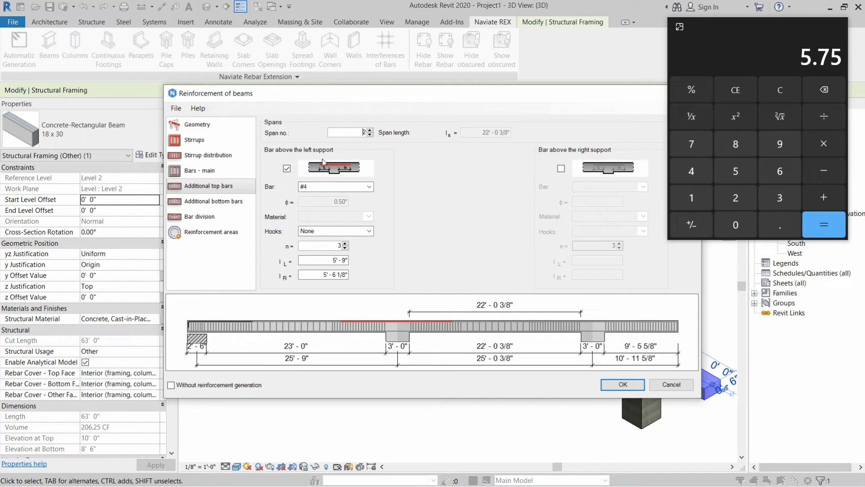
{"action": "left_click", "coordinate": [321, 186]}
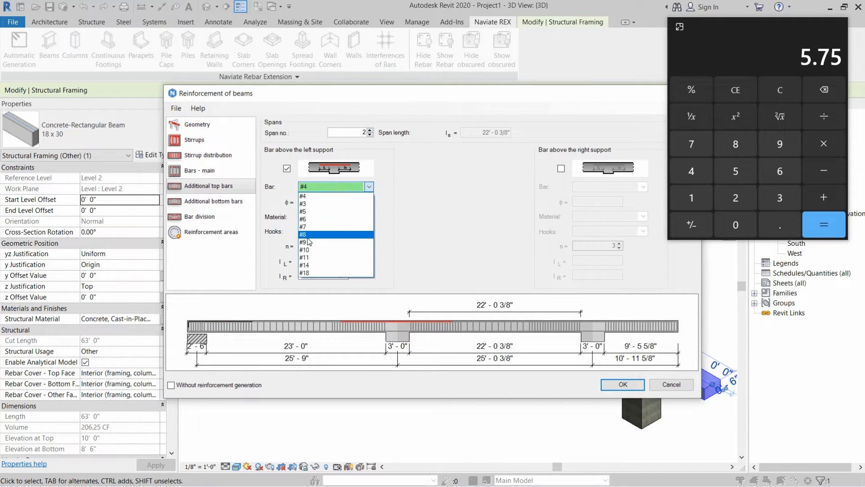
{"action": "left_click", "coordinate": [304, 198]}
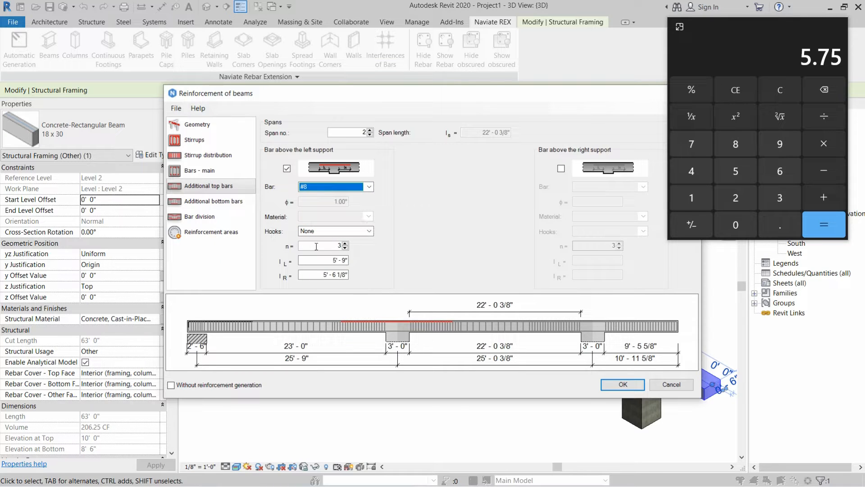
{"action": "left_click", "coordinate": [345, 247]}
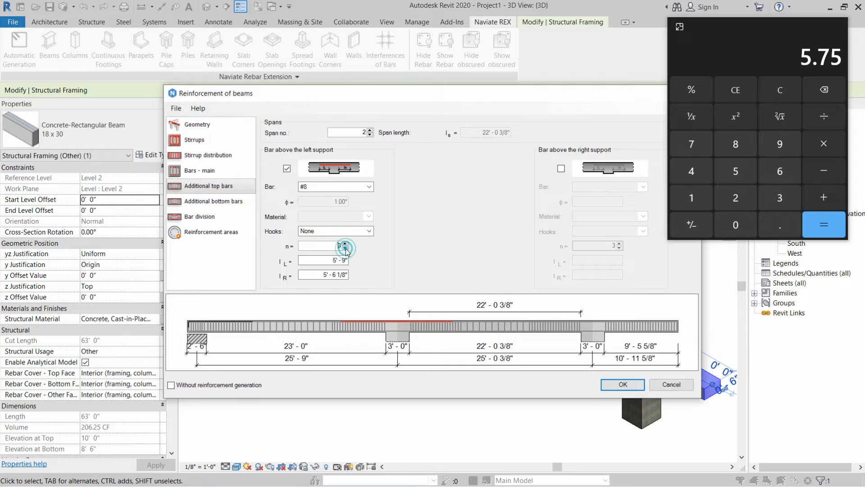
{"action": "left_click", "coordinate": [346, 248]}
{"action": "left_click", "coordinate": [346, 248]}
{"action": "left_click", "coordinate": [344, 243]}
{"action": "left_click", "coordinate": [345, 243]}
{"action": "left_click", "coordinate": [344, 243]}
{"action": "left_click", "coordinate": [345, 247]}
{"action": "left_click", "coordinate": [345, 248]}
{"action": "left_click", "coordinate": [345, 247]}
- Calculate 23*0.3 and 22*0.3 in the calculator for the bar lengths on both sides of span 2's left support
{"action": "left_click", "coordinate": [744, 63]}
{"action": "key", "text": "Escape"}
{"action": "type", "text": "23"}
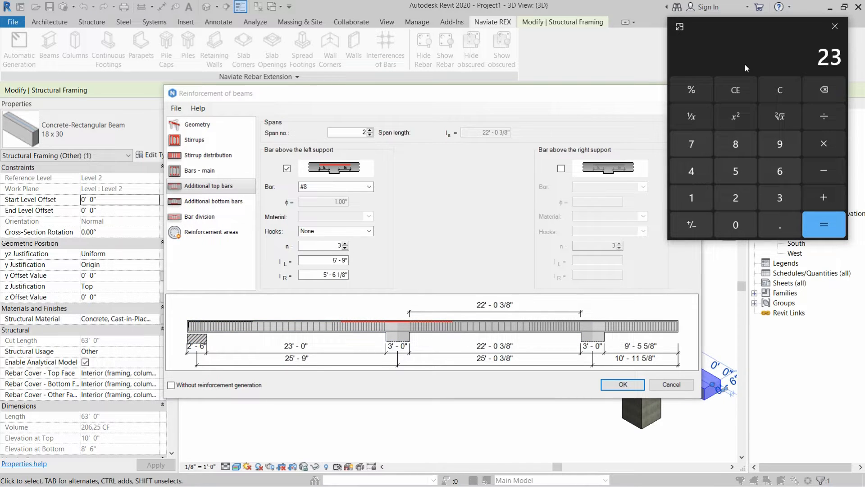
{"action": "type", "text": "*.3"}
{"action": "key", "text": "Return"}
{"action": "key", "text": "Escape"}
{"action": "type", "text": "22*.3"}
{"action": "key", "text": "Return"}
- Set the lengths of span 2's additional top bars above the left support to 6.9 ft for lL and 6.6 ft for lR
{"action": "left_click", "coordinate": [333, 260]}
{"action": "type", "text": "6.9"}
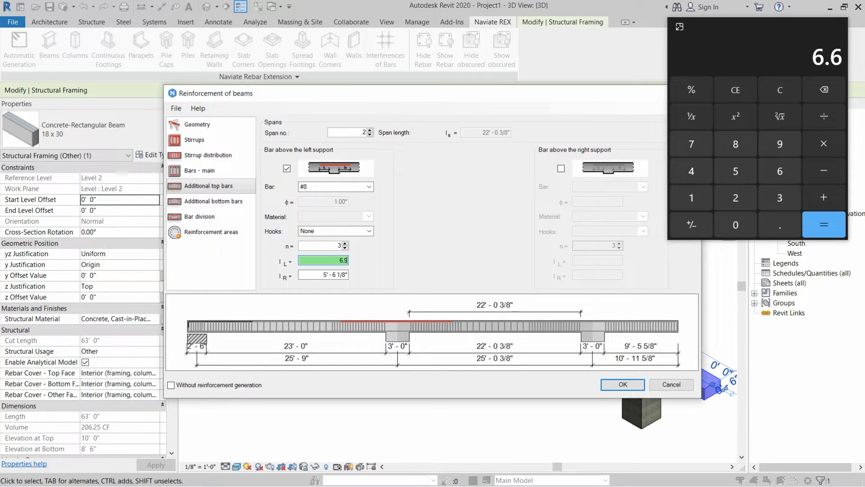
{"action": "left_click", "coordinate": [342, 275]}
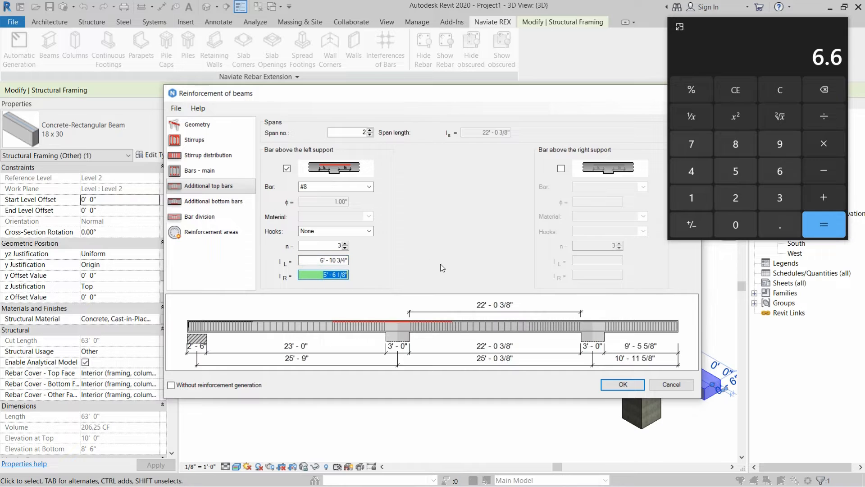
{"action": "type", "text": "6.6"}
{"action": "left_click", "coordinate": [324, 261]}
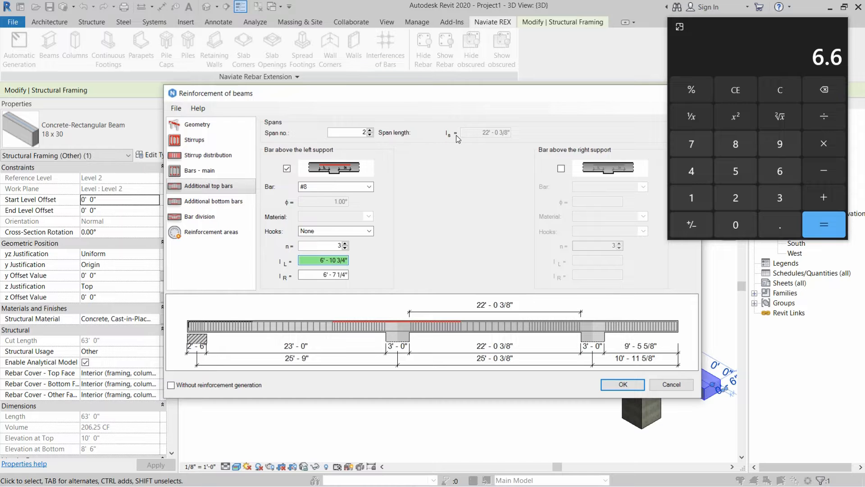
- Switch the additional top bars to span 3 and calculate its bar length as 9.42*1.5 plus 9.42 in the calculator
{"action": "left_click", "coordinate": [370, 129]}
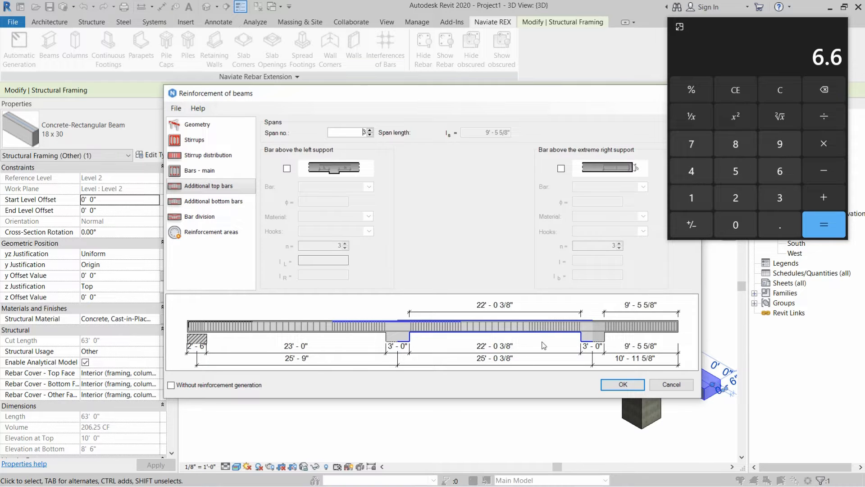
{"action": "left_click", "coordinate": [710, 61]}
{"action": "key", "text": "Escape"}
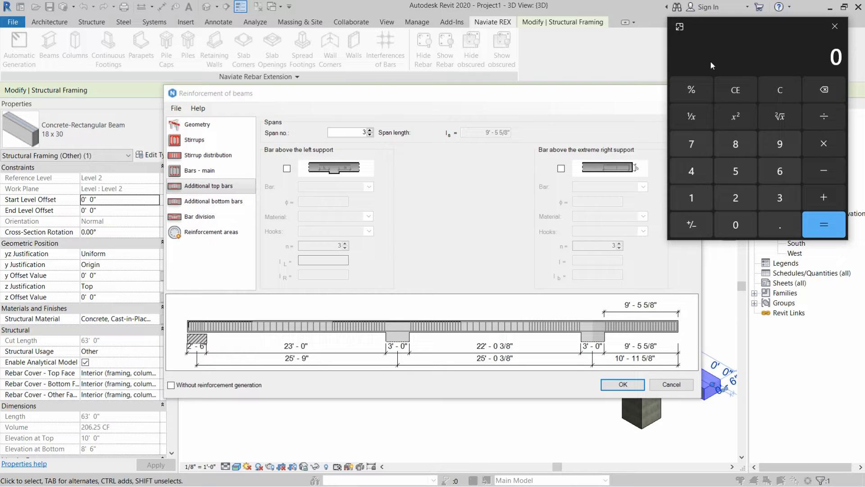
{"action": "type", "text": "9.42"}
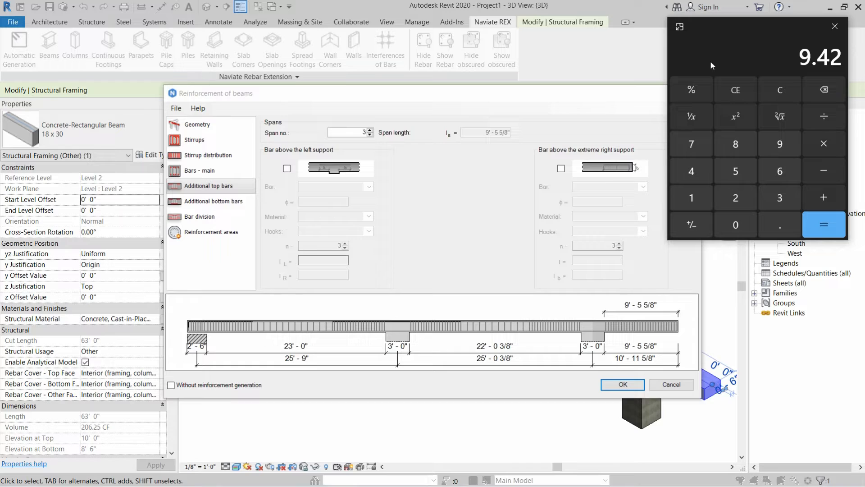
{"action": "type", "text": "*1.5"}
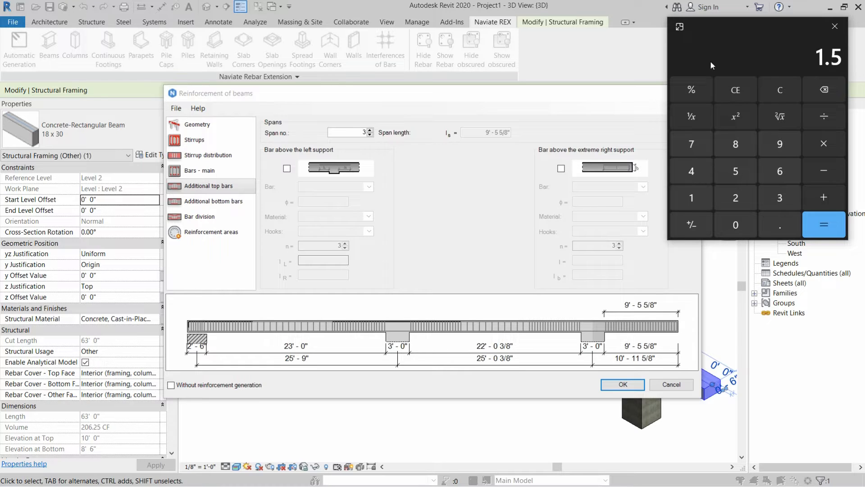
{"action": "key", "text": "Return"}
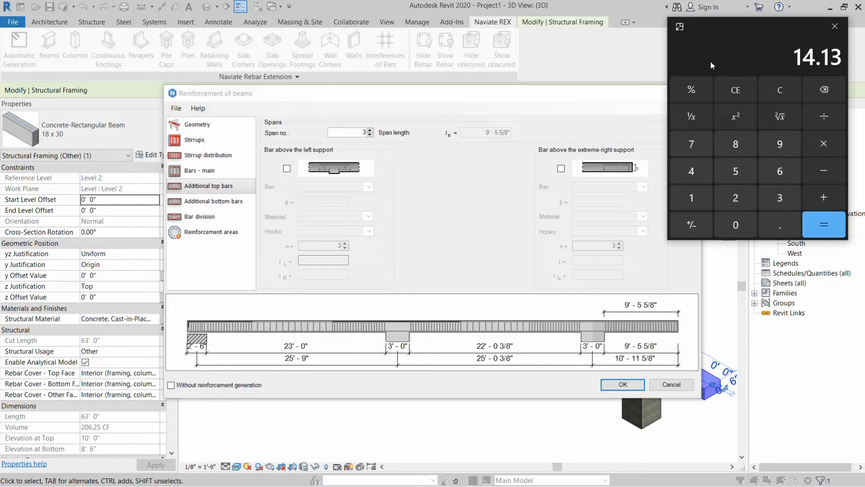
{"action": "type", "text": "9.42"}
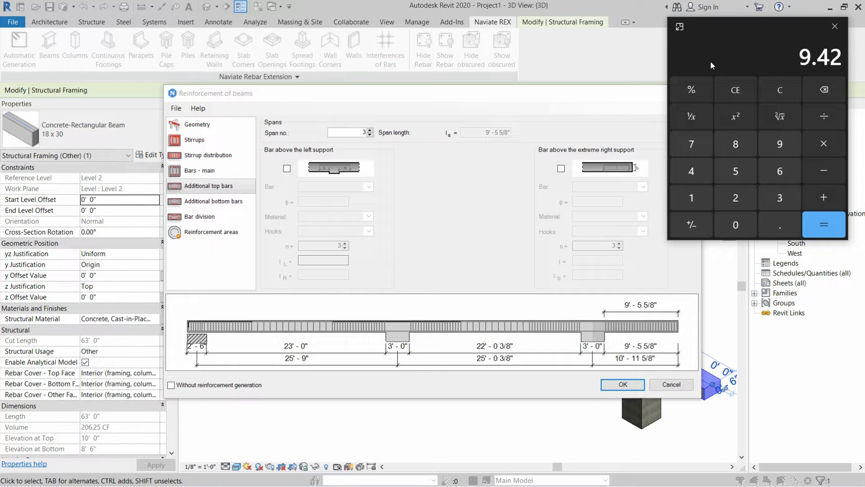
{"action": "key", "text": "Return"}
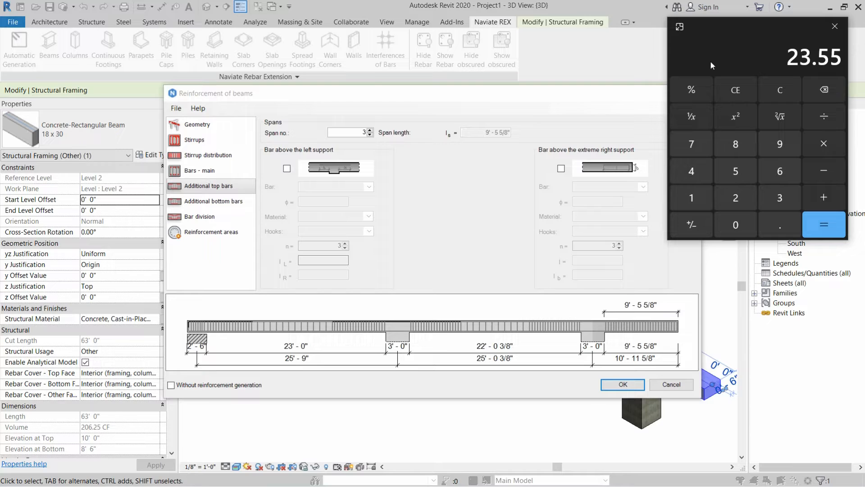
- Enable span 3's additional top bars above the extreme right support, with length l 23.55 ft and end length lb 9", and close the calculator
{"action": "left_click", "coordinate": [560, 169]}
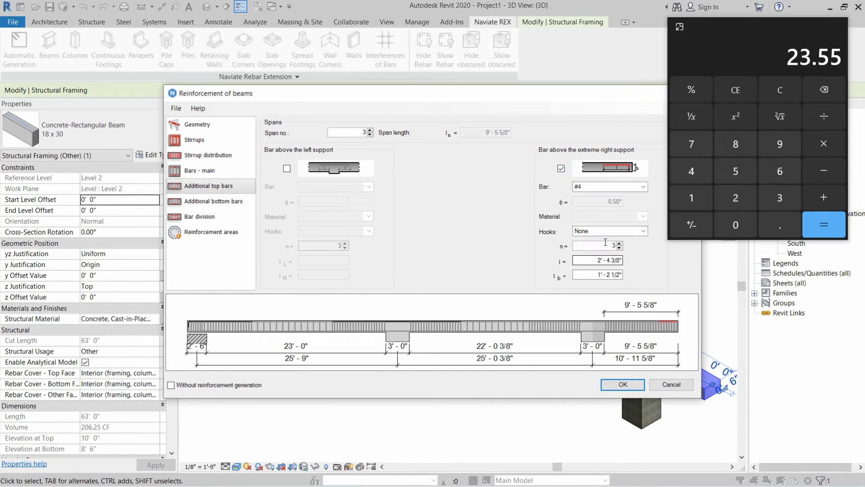
{"action": "left_click", "coordinate": [597, 260]}
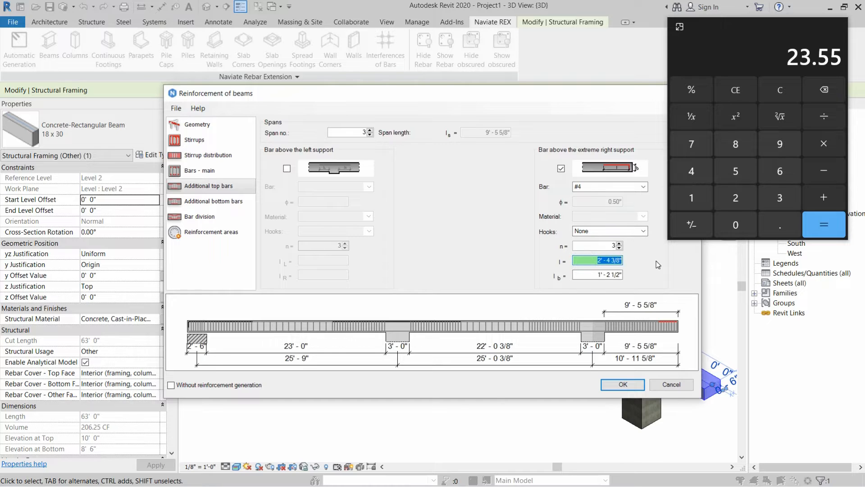
{"action": "type", "text": "23.55"}
{"action": "left_click", "coordinate": [582, 276]}
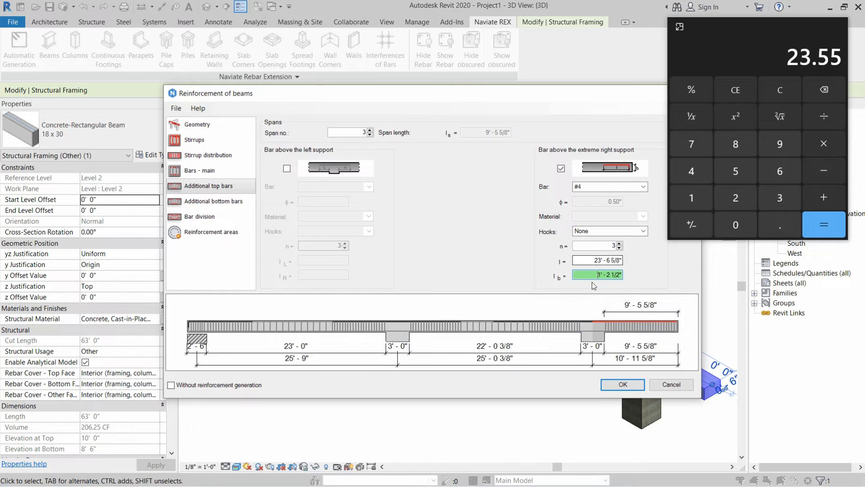
{"action": "left_click_drag", "start_coordinate": [598, 274], "coordinate": [639, 274]}
{"action": "type", "text": "9'"}
{"action": "left_click", "coordinate": [585, 260]}
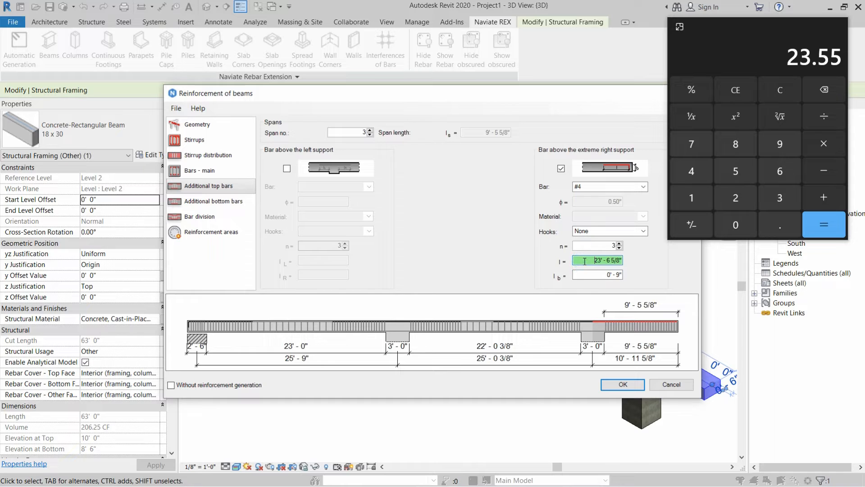
{"action": "left_click", "coordinate": [834, 25]}
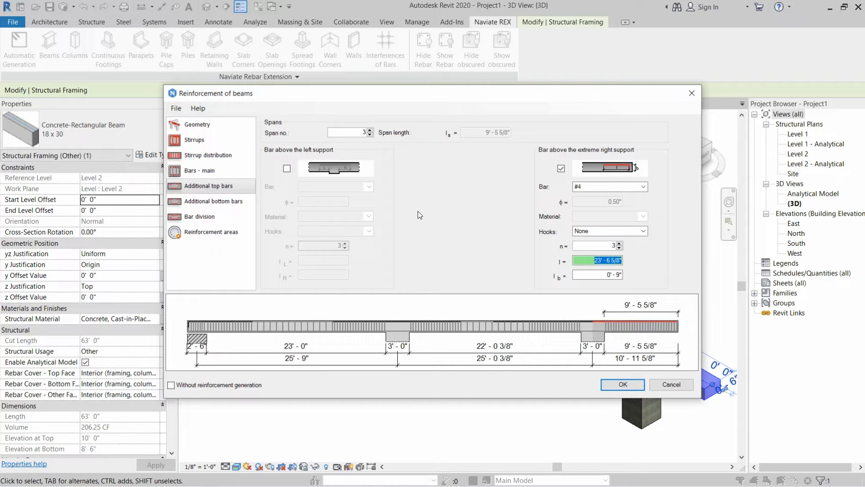
- Open the additional bottom bars settings for span 1 and enable the bars above the extreme left support
{"action": "left_click", "coordinate": [197, 203]}
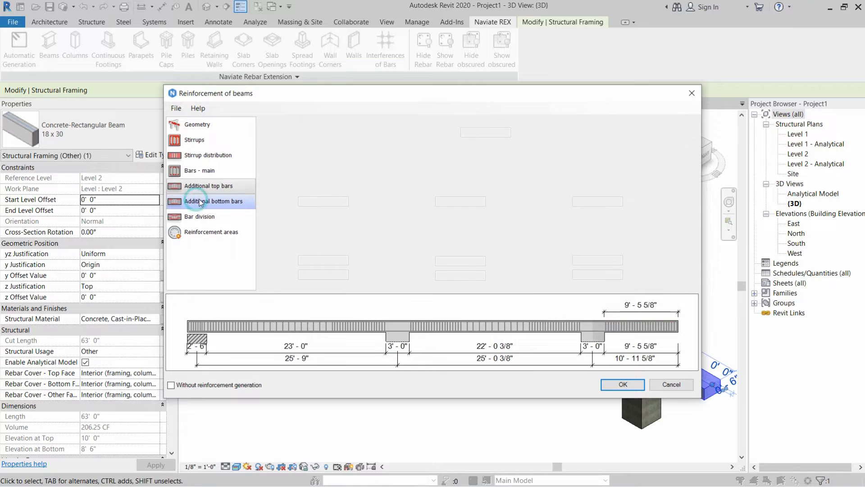
{"action": "left_click", "coordinate": [285, 324]}
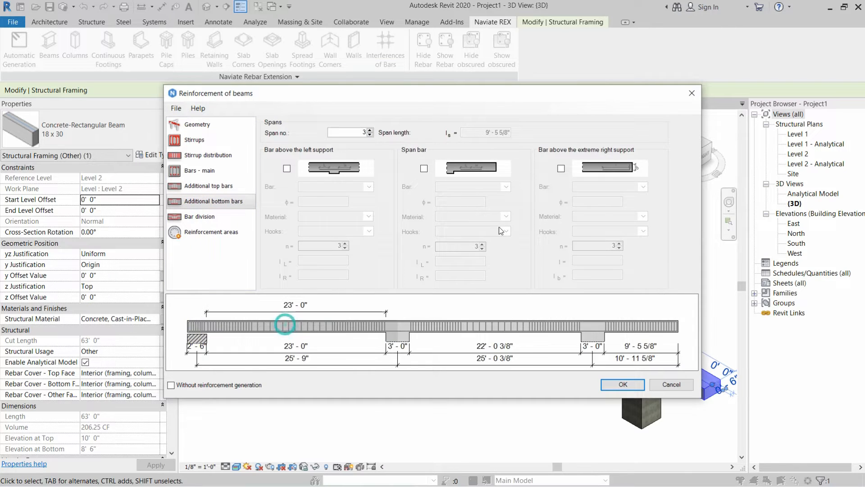
{"action": "left_click", "coordinate": [287, 169]}
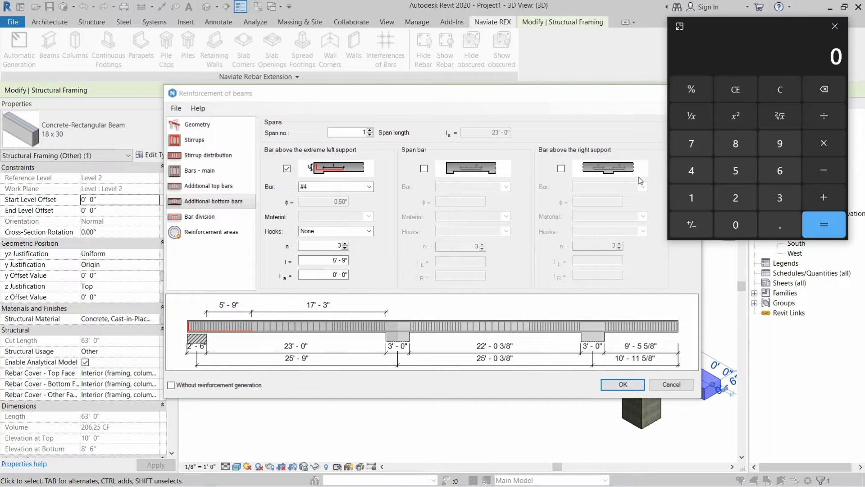
- Calculate 23*0.125 in the calculator for span 1's additional bottom bars and close the calculator
{"action": "type", "text": "23*.125"}
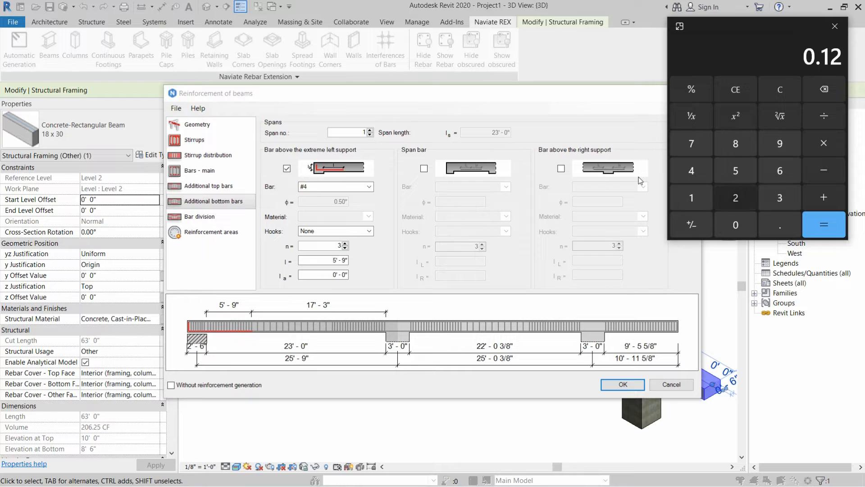
{"action": "key", "text": "Return"}
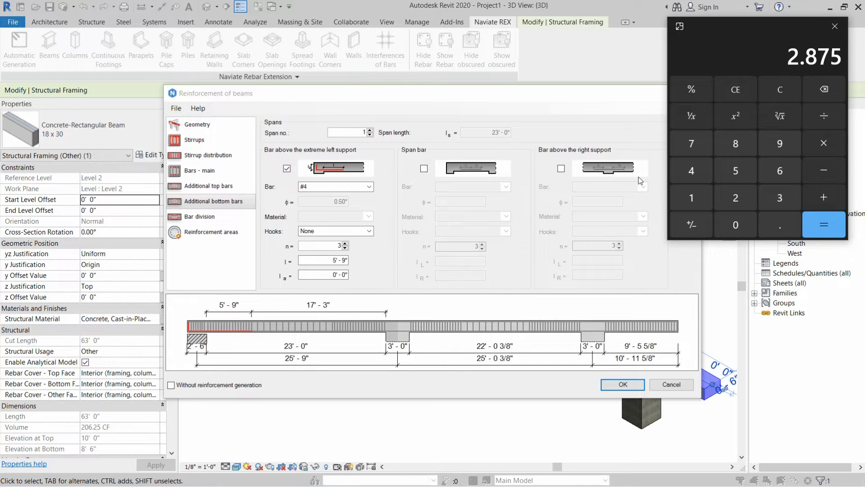
{"action": "left_click", "coordinate": [834, 26]}
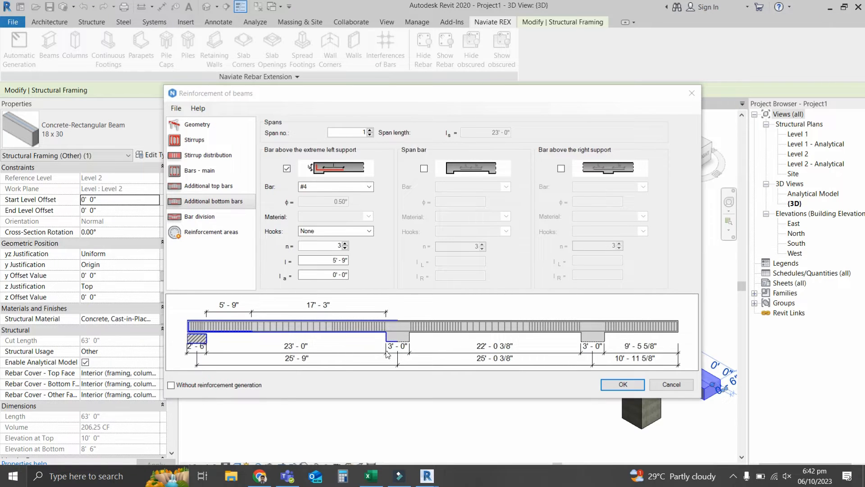
{"action": "left_click", "coordinate": [361, 382]}
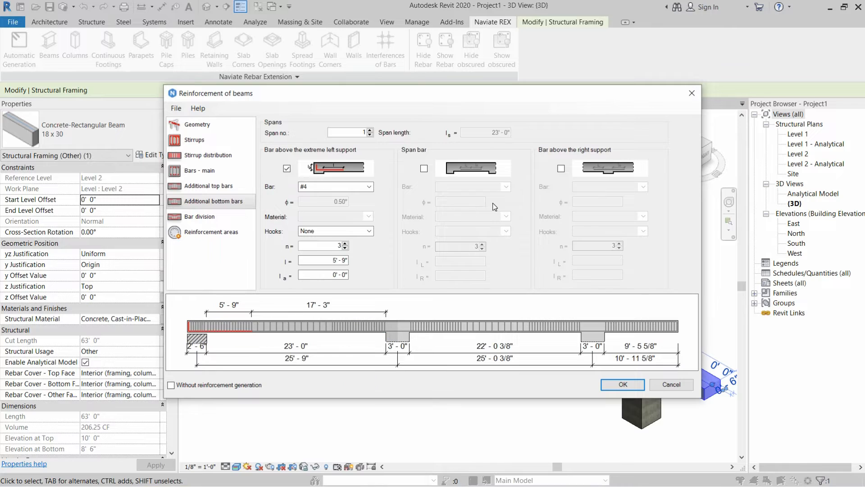
- Set the length l of span 1's additional bottom bars above the extreme left support to 22.5 ft
{"action": "left_click", "coordinate": [332, 260]}
{"action": "left_click_drag", "start_coordinate": [332, 260], "coordinate": [362, 264]}
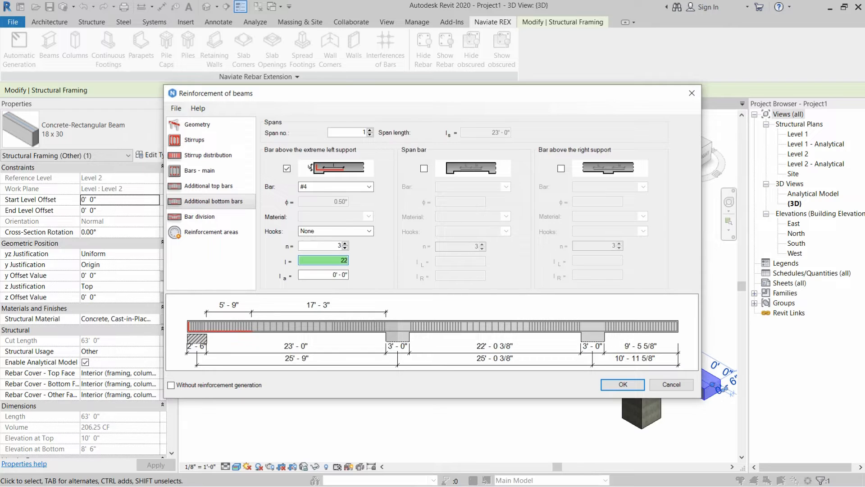
{"action": "type", "text": ".5"}
{"action": "left_click", "coordinate": [317, 271]}
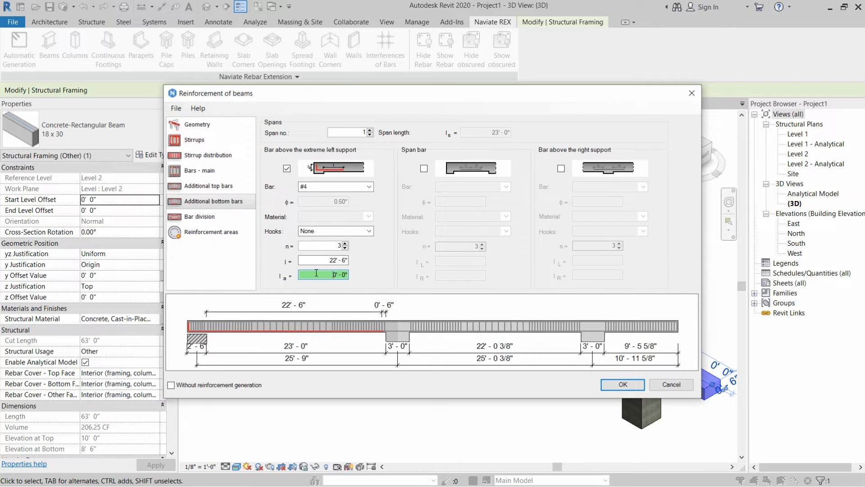
- Set the length l of span 1's additional bottom bars above the extreme left support to 20'
{"action": "left_click", "coordinate": [333, 259]}
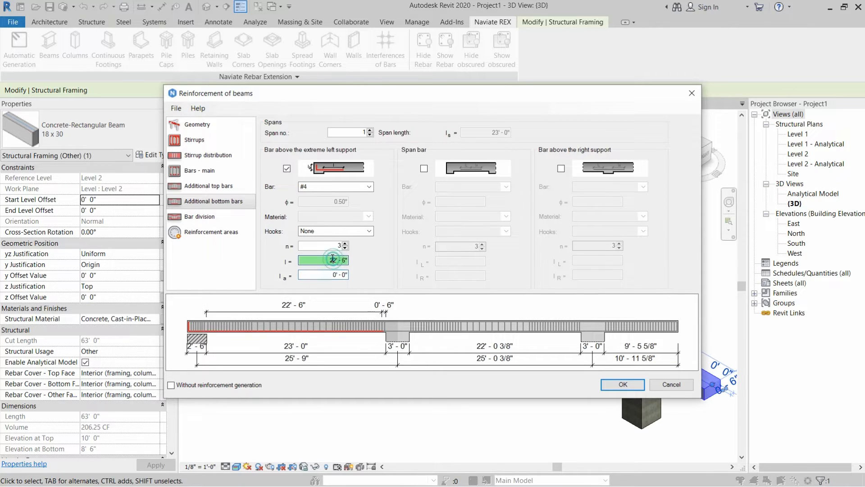
{"action": "key", "text": "BackSpace"}
{"action": "type", "text": "0"}
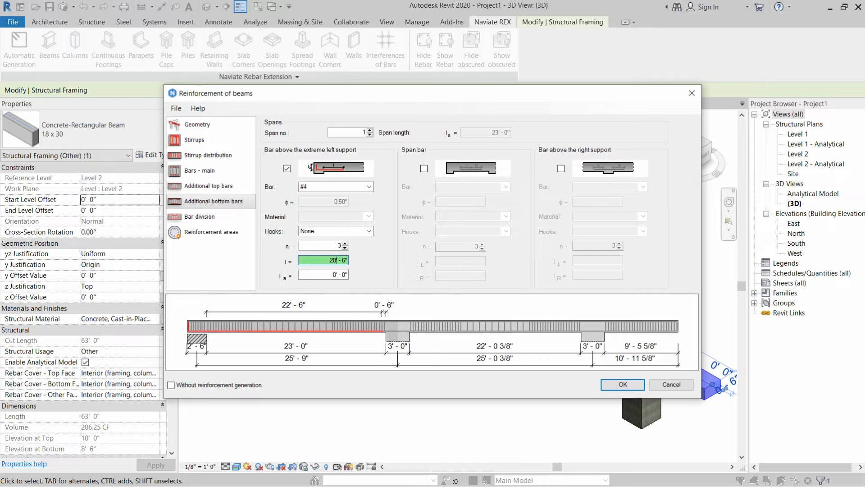
{"action": "left_click", "coordinate": [323, 274]}
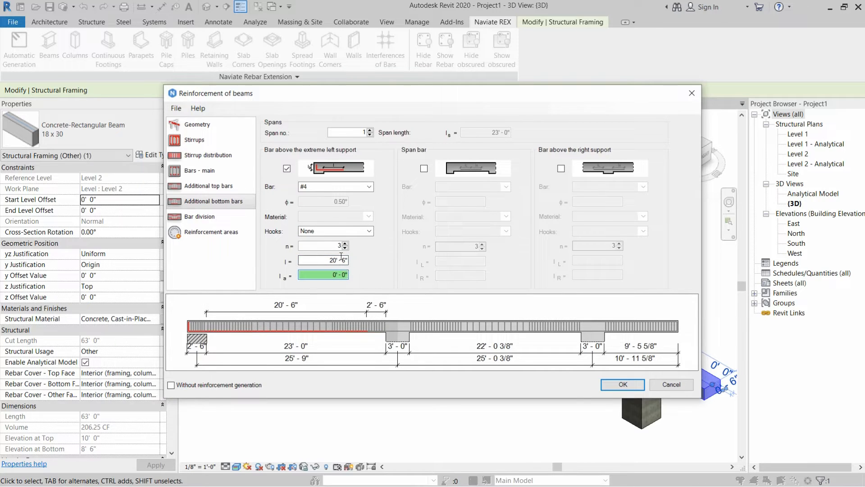
{"action": "left_click", "coordinate": [342, 259]}
{"action": "key", "text": "BackSpace"}
{"action": "key", "text": "BackSpace"}
{"action": "key", "text": "BackSpace"}
{"action": "key", "text": "BackSpace"}
{"action": "key", "text": "Delete"}
{"action": "key", "text": "Delete"}
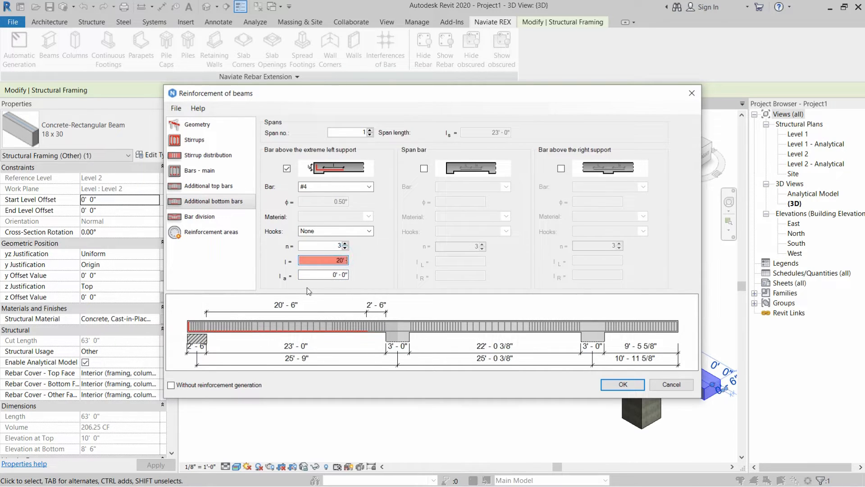
{"action": "left_click", "coordinate": [332, 274]}
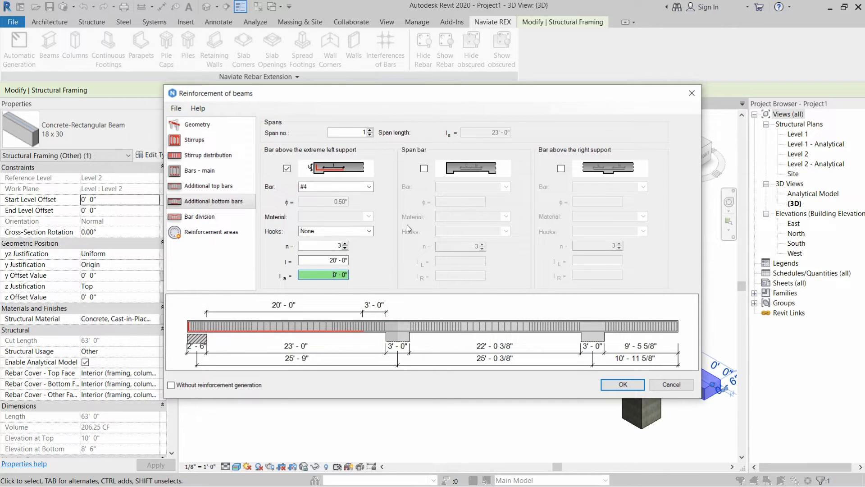
- Enable the span bars in span 2's additional bottom bars and set their lL length to 8'
{"action": "left_click", "coordinate": [369, 130]}
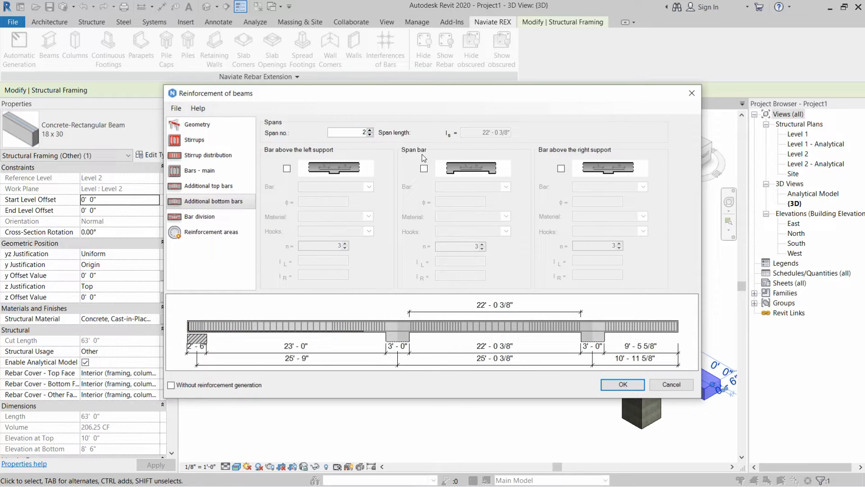
{"action": "left_click", "coordinate": [424, 168]}
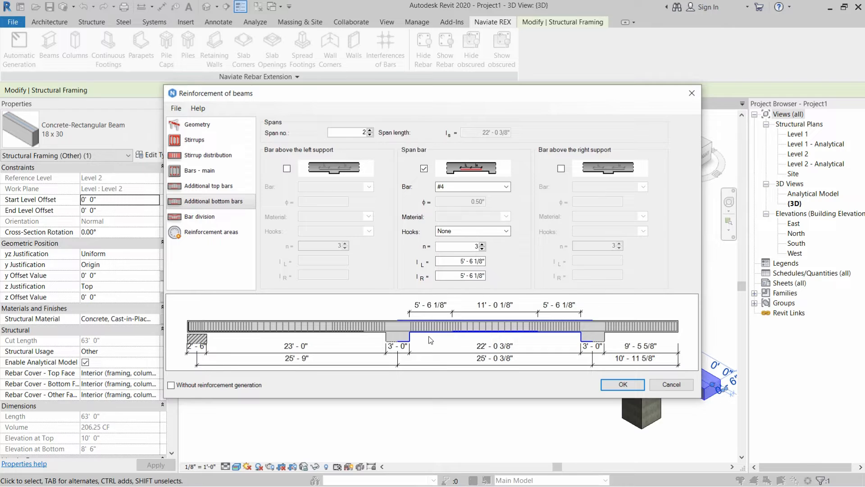
{"action": "left_click", "coordinate": [464, 261]}
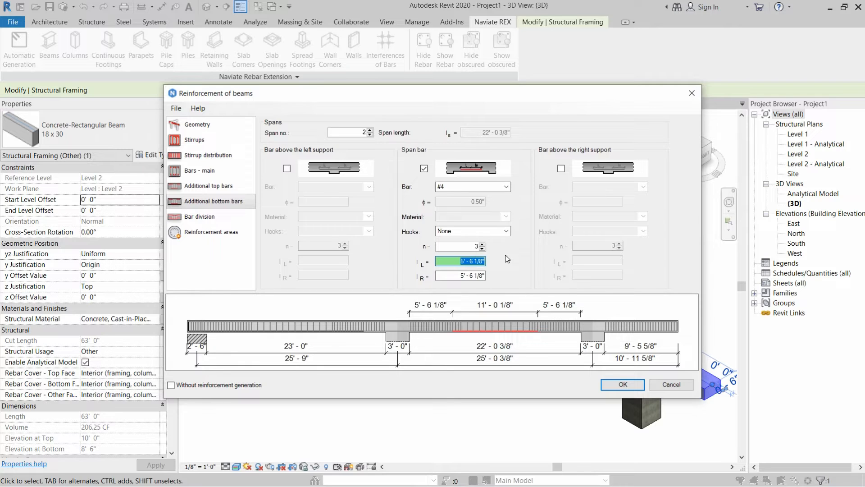
{"action": "left_click", "coordinate": [455, 260]}
{"action": "left_click_drag", "start_coordinate": [456, 260], "coordinate": [495, 262]}
{"action": "type", "text": "8'"}
{"action": "key", "text": "Tab"}
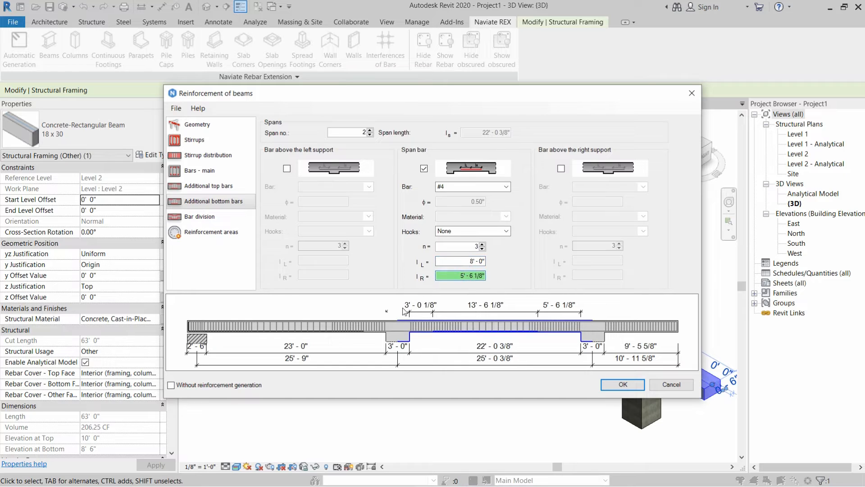
- Set the lR length of span 2's additional bottom span bars to 8' and switch to span 3
{"action": "left_click", "coordinate": [437, 275]}
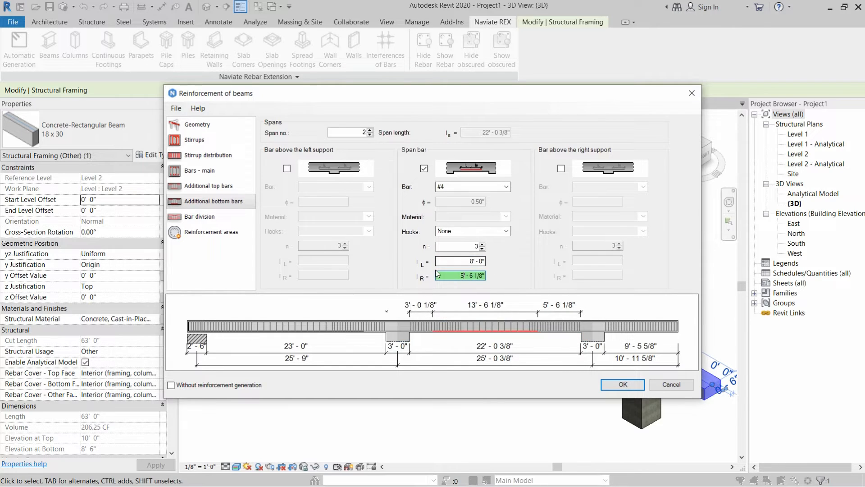
{"action": "left_click_drag", "start_coordinate": [437, 275], "coordinate": [512, 273]}
{"action": "type", "text": "8"}
{"action": "left_click", "coordinate": [460, 260]}
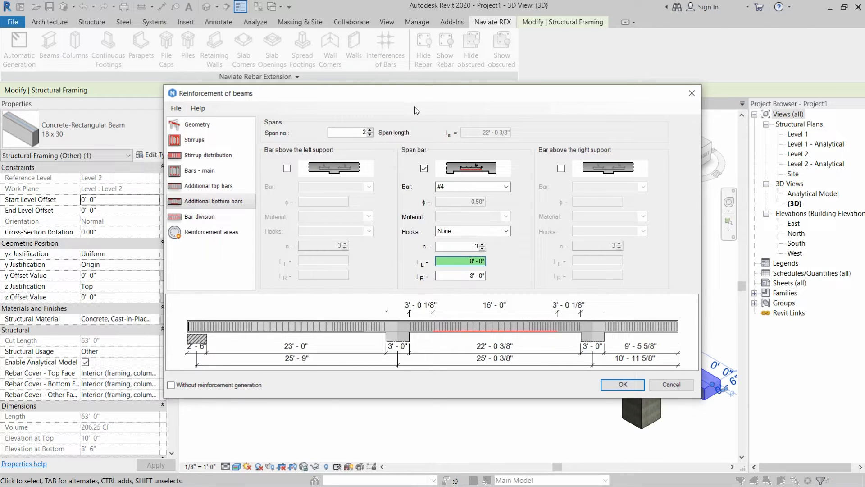
{"action": "left_click", "coordinate": [368, 131]}
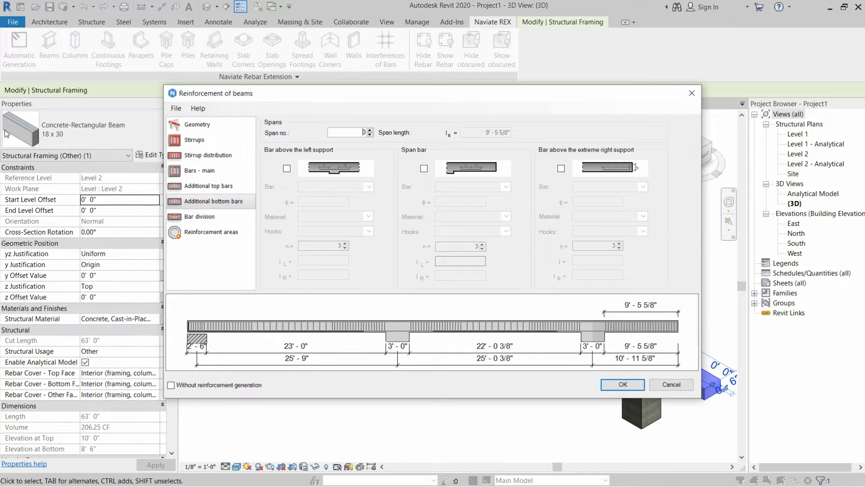
- Enable division of the main top bars with lap splices and set their lap splice coefficient to 60
{"action": "left_click", "coordinate": [209, 219]}
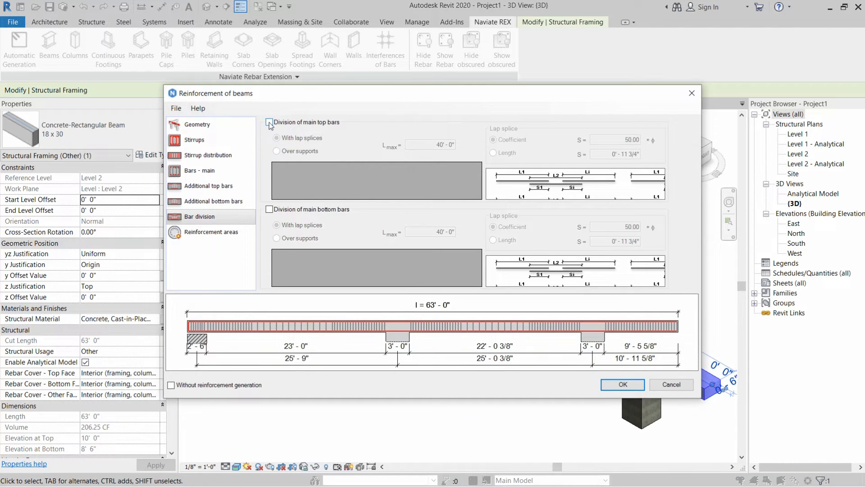
{"action": "left_click", "coordinate": [269, 122]}
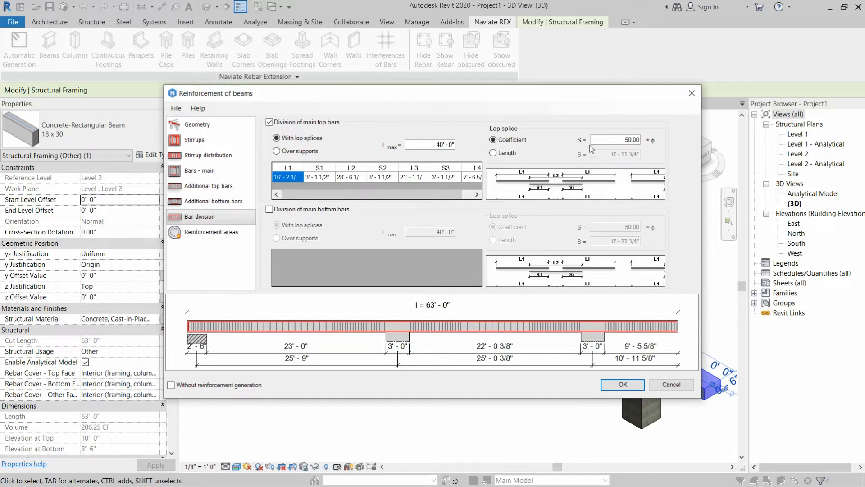
{"action": "double_click", "coordinate": [624, 140]}
{"action": "type", "text": "60"}
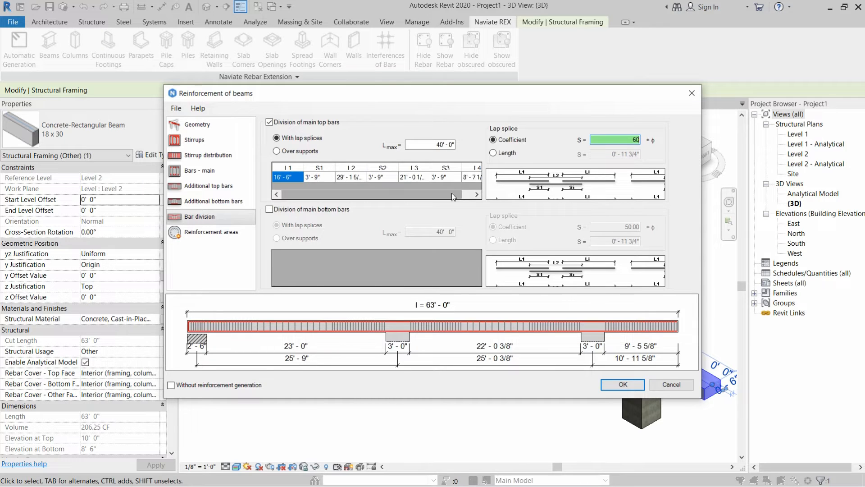
{"action": "left_click_drag", "start_coordinate": [388, 195], "coordinate": [288, 193]}
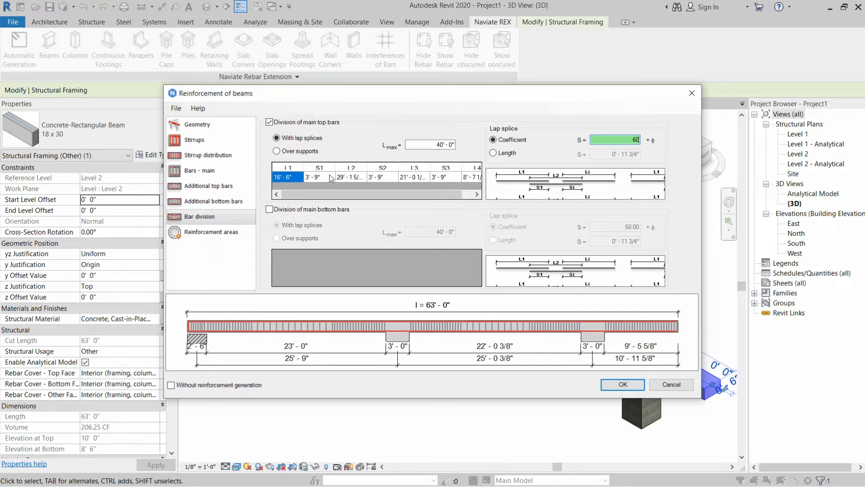
{"action": "mouse_move", "coordinate": [428, 194]}
{"action": "left_mouse_down"}
{"action": "mouse_move", "coordinate": [344, 194]}
{"action": "mouse_move", "coordinate": [438, 193]}
{"action": "left_mouse_up"}
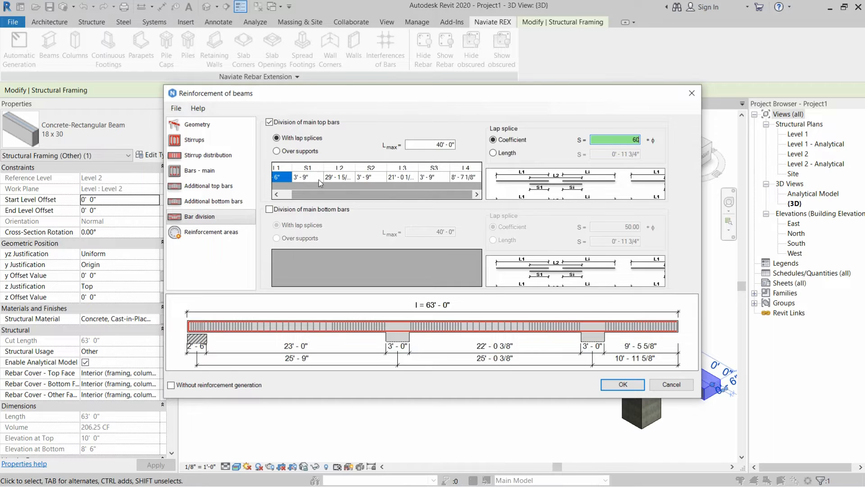
- Enable division of the main bottom bars with lap splice coefficient 60, and set Lmax to 45' for both top and bottom bars
{"action": "left_click", "coordinate": [270, 210]}
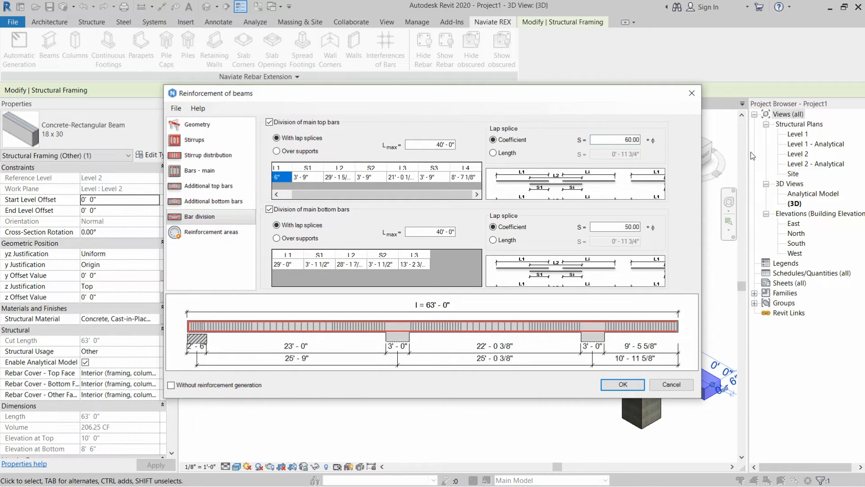
{"action": "double_click", "coordinate": [622, 225]}
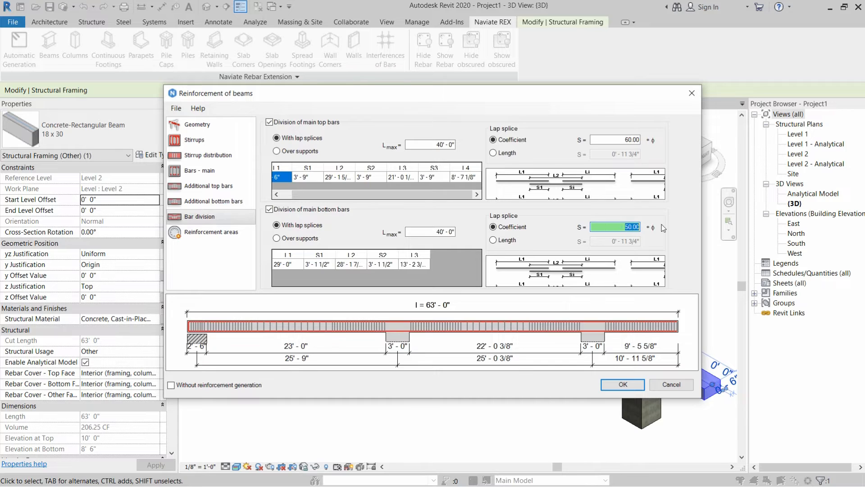
{"action": "type", "text": "60"}
{"action": "left_click", "coordinate": [438, 231]}
{"action": "type", "text": "5"}
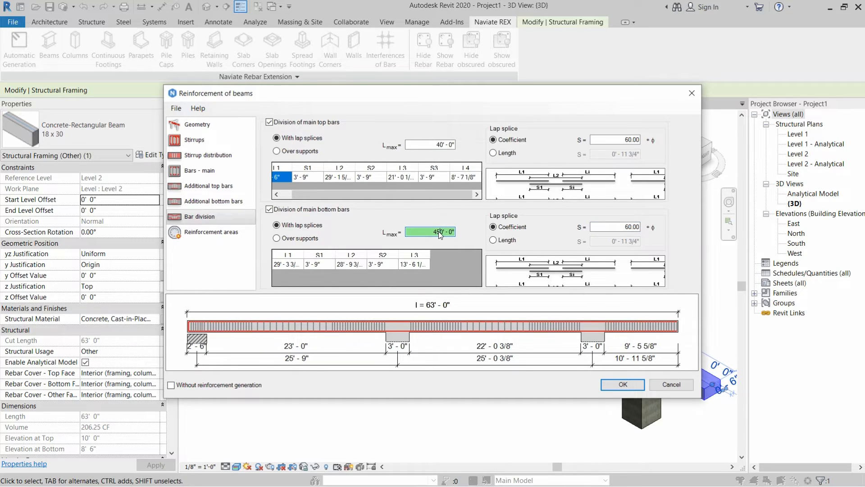
{"action": "left_click", "coordinate": [428, 231]}
- Review the stirrup settings and the stirrup distribution of the beam's spans
{"action": "left_click", "coordinate": [208, 140]}
{"action": "left_click", "coordinate": [207, 155]}
{"action": "left_click", "coordinate": [207, 170]}
{"action": "left_click", "coordinate": [207, 186]}
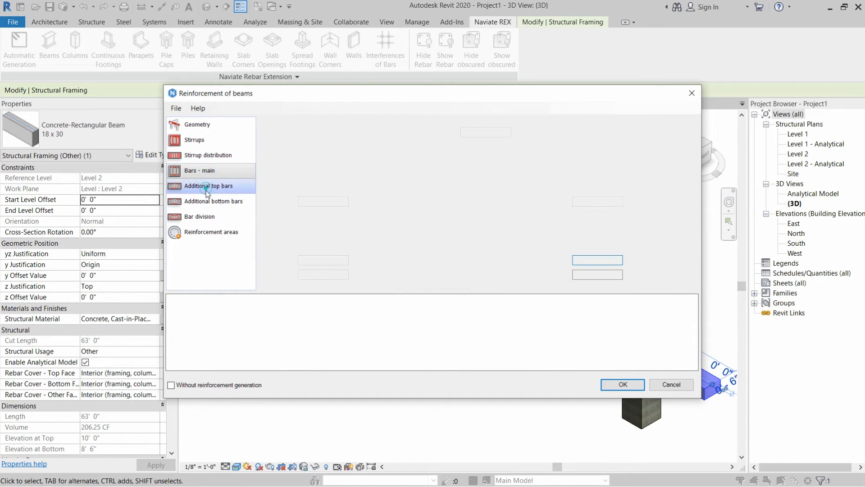
{"action": "left_click", "coordinate": [198, 139]}
{"action": "left_click", "coordinate": [201, 158]}
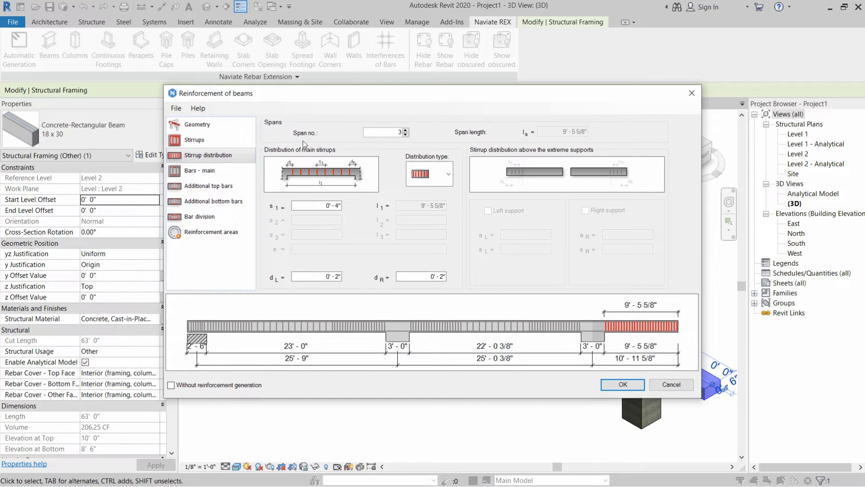
{"action": "left_click", "coordinate": [405, 129]}
{"action": "left_click", "coordinate": [407, 130]}
- Review the main bars, the additional top and bottom bars of each span, and the bar division settings
{"action": "left_click", "coordinate": [201, 170]}
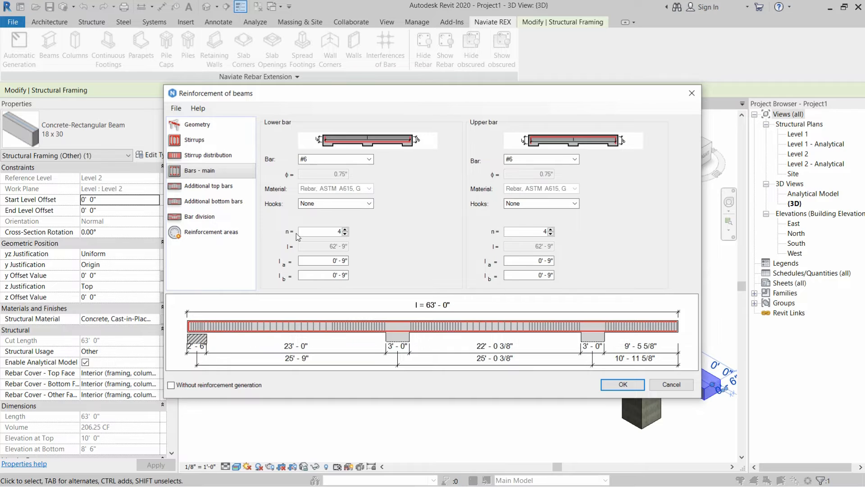
{"action": "left_click", "coordinate": [208, 185]}
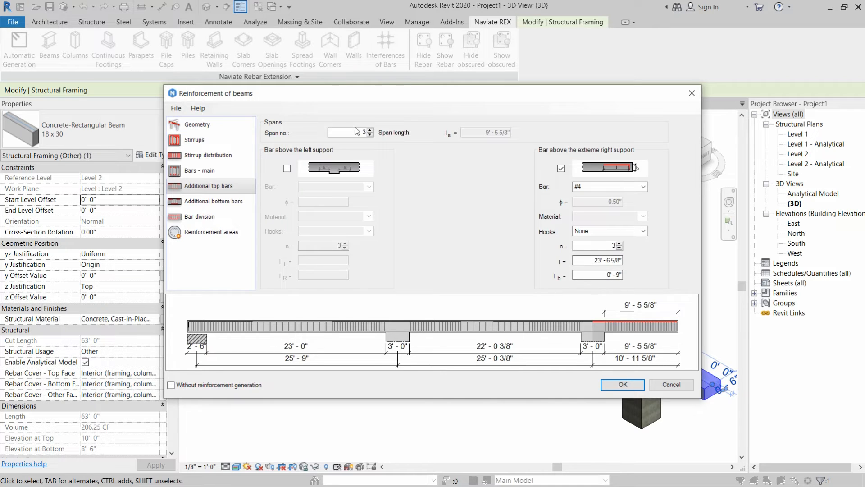
{"action": "left_click", "coordinate": [369, 135]}
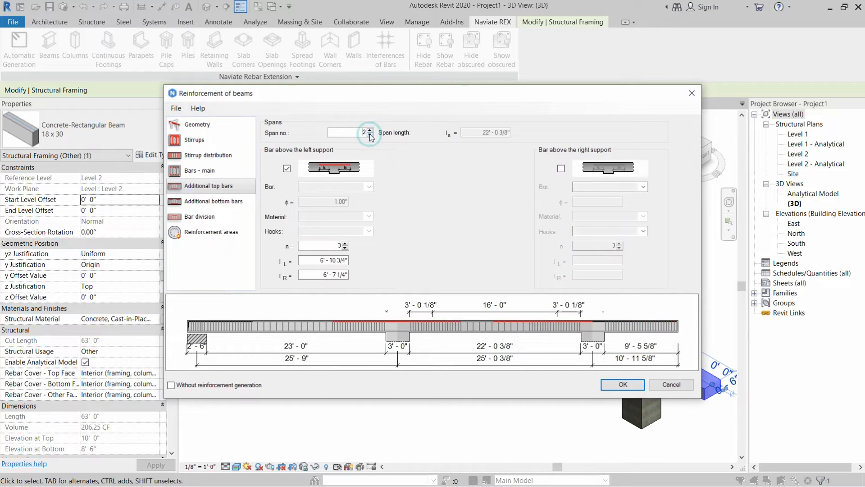
{"action": "left_click", "coordinate": [369, 134]}
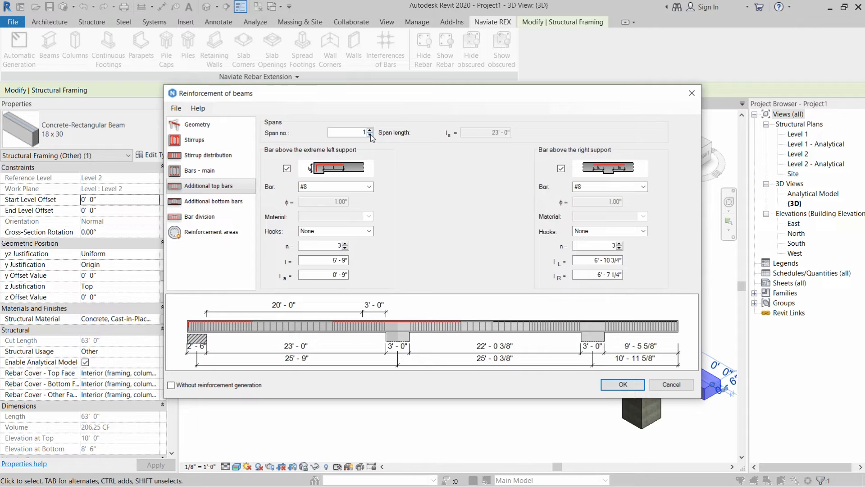
{"action": "left_click", "coordinate": [214, 203]}
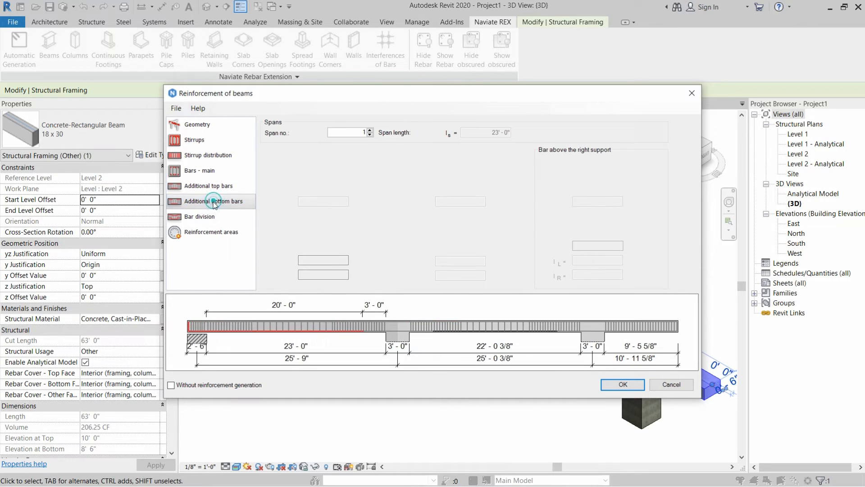
{"action": "left_click", "coordinate": [369, 130]}
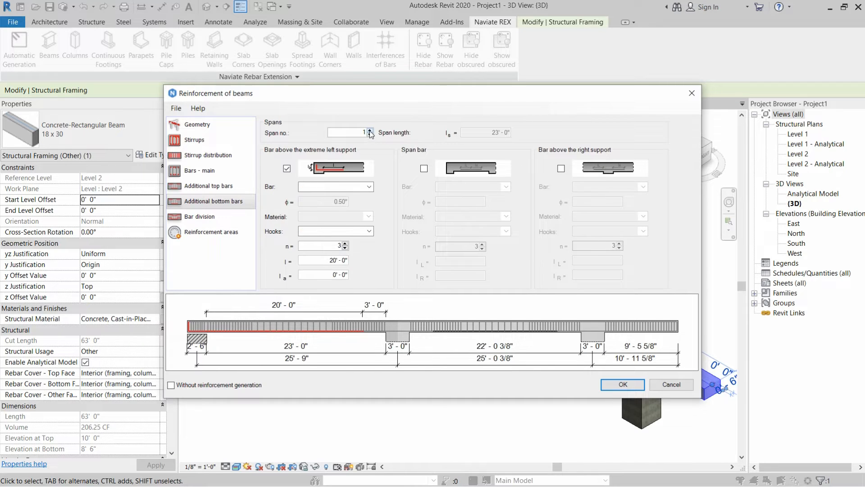
{"action": "left_click", "coordinate": [370, 130]}
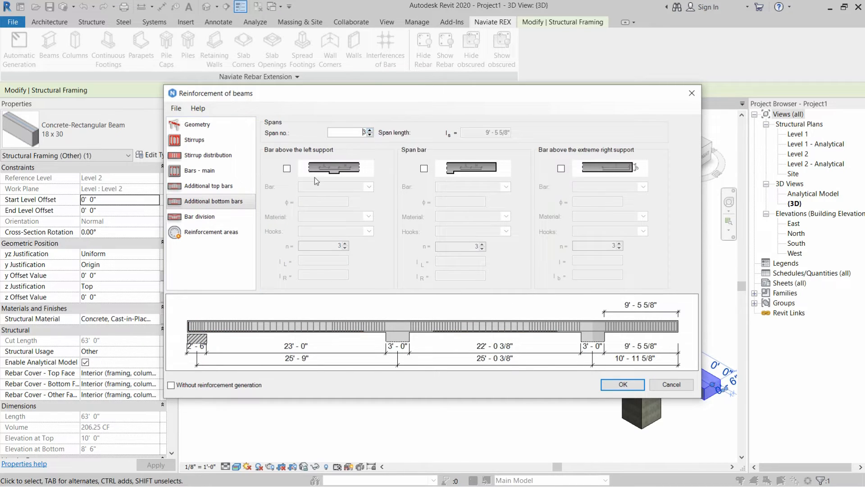
{"action": "left_click", "coordinate": [199, 217]}
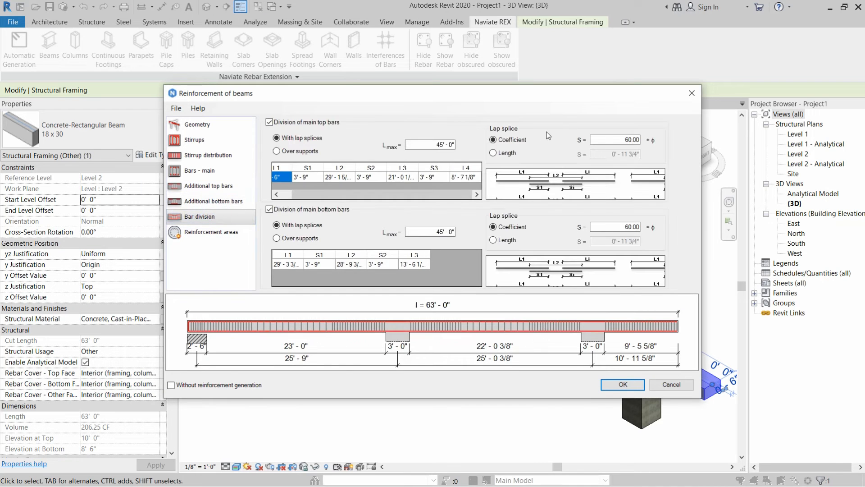
- Accept the beam reinforcement settings and generate the rebar in the three-span beam
{"action": "left_click", "coordinate": [623, 385]}
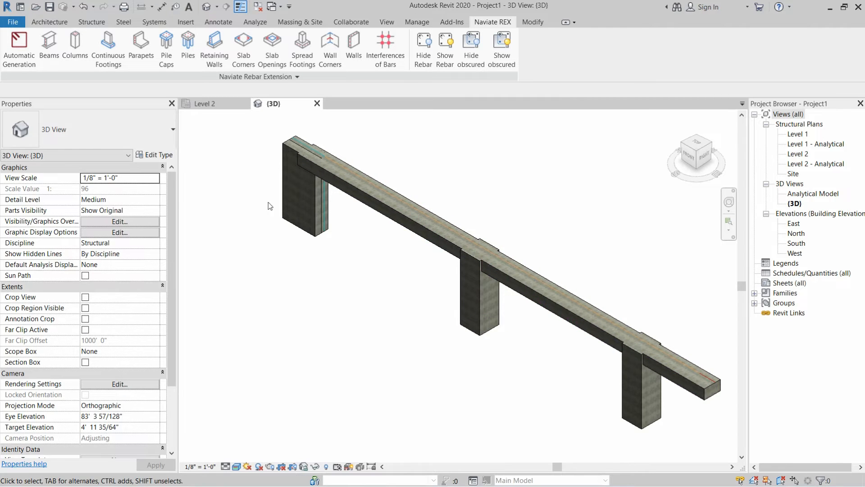
{"action": "scroll", "coordinate": [346, 315], "scroll_direction": "down", "scroll_amount": 1}
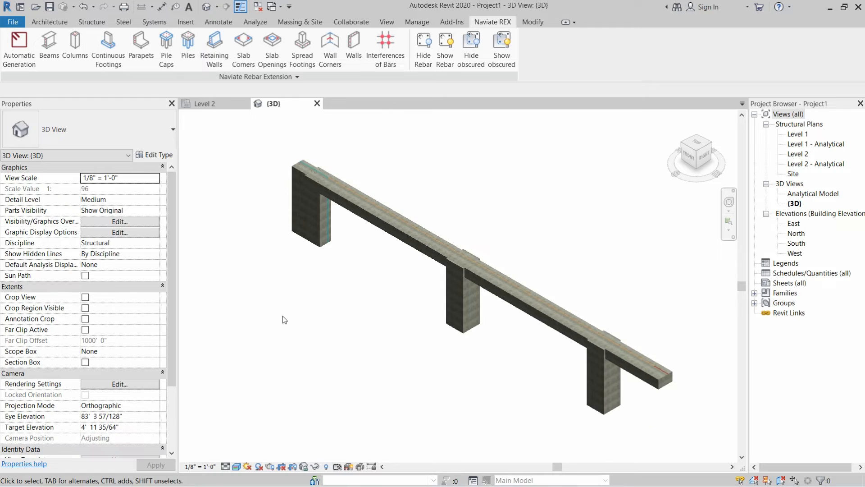
{"action": "scroll", "coordinate": [414, 198], "scroll_direction": "down", "scroll_amount": 1}
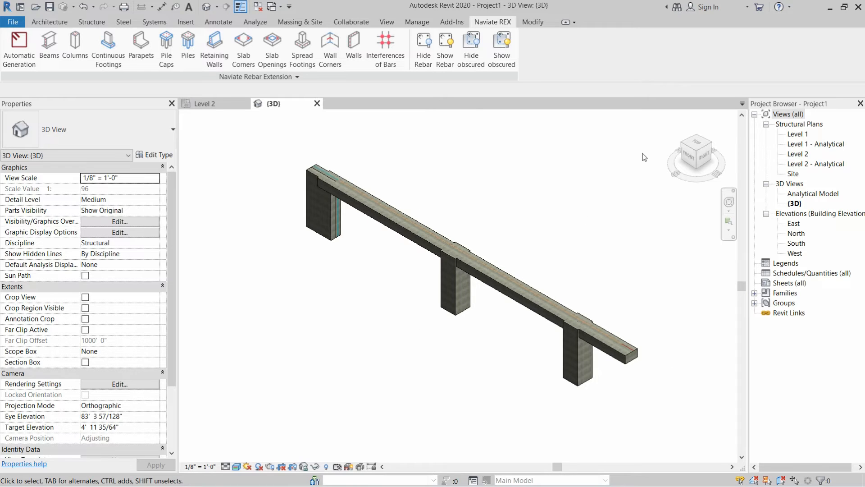
- Select the whole beam model and filter the selection down to the Structural Rebar category only
{"action": "left_click_drag", "start_coordinate": [642, 154], "coordinate": [295, 342]}
{"action": "left_click_drag", "start_coordinate": [267, 398], "coordinate": [267, 398]}
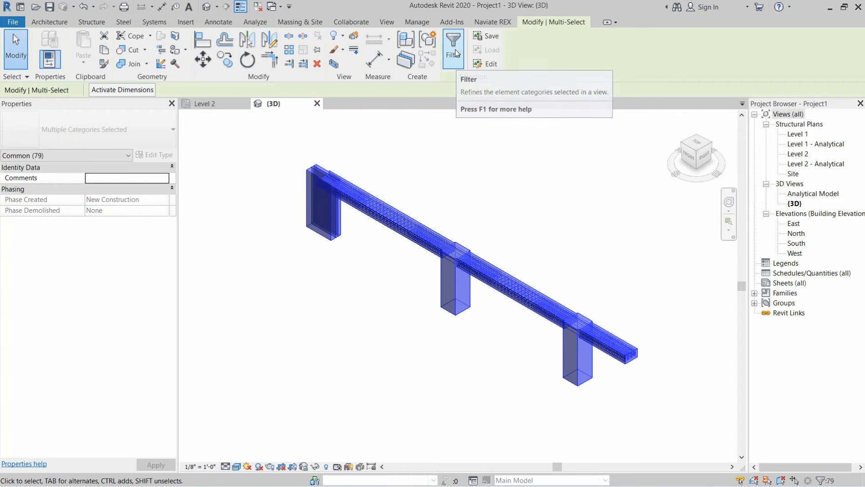
{"action": "left_click", "coordinate": [454, 58]}
{"action": "left_click", "coordinate": [491, 194]}
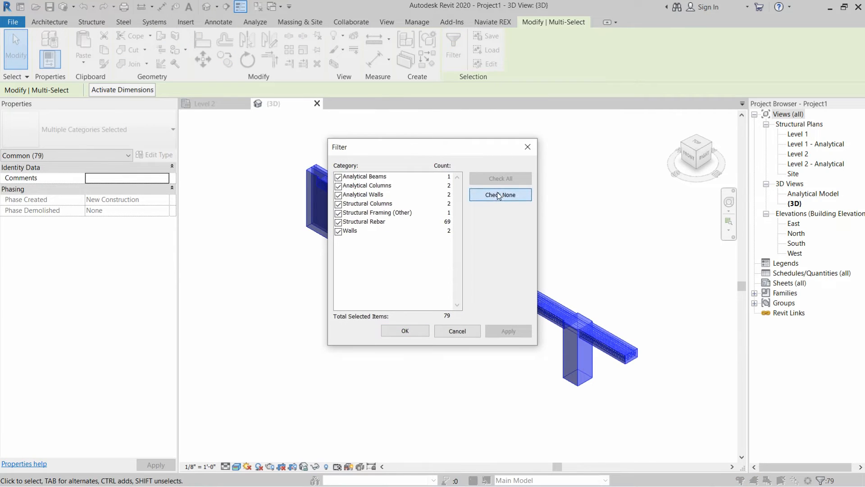
{"action": "left_click", "coordinate": [338, 223]}
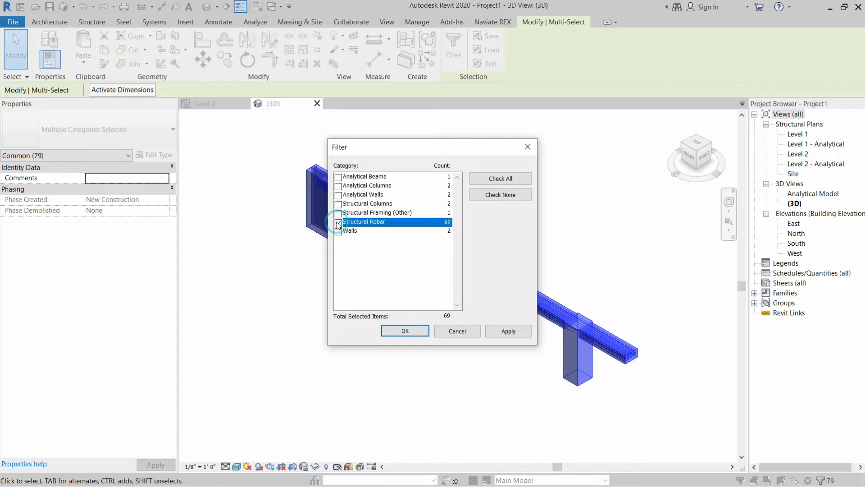
{"action": "left_click", "coordinate": [500, 329]}
{"action": "left_click", "coordinate": [408, 329]}
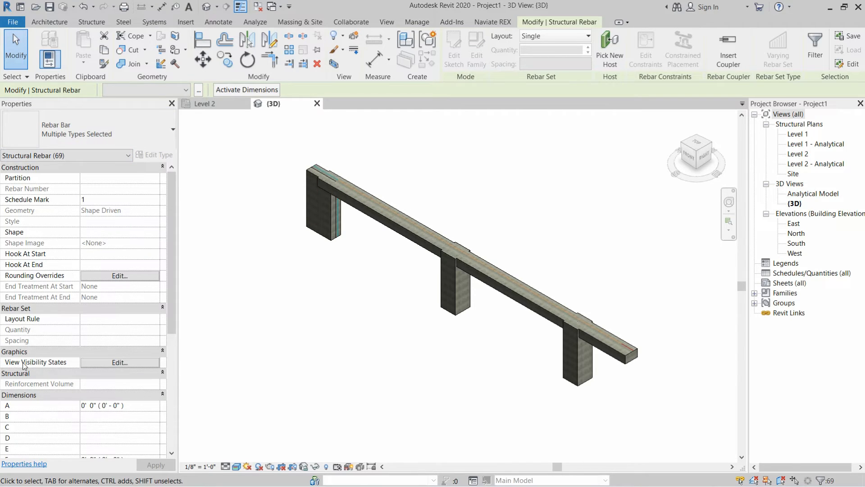
- Set the selected rebar to view unobscured and view as solid in the {3D} view, and clear the selection
{"action": "left_click", "coordinate": [115, 363]}
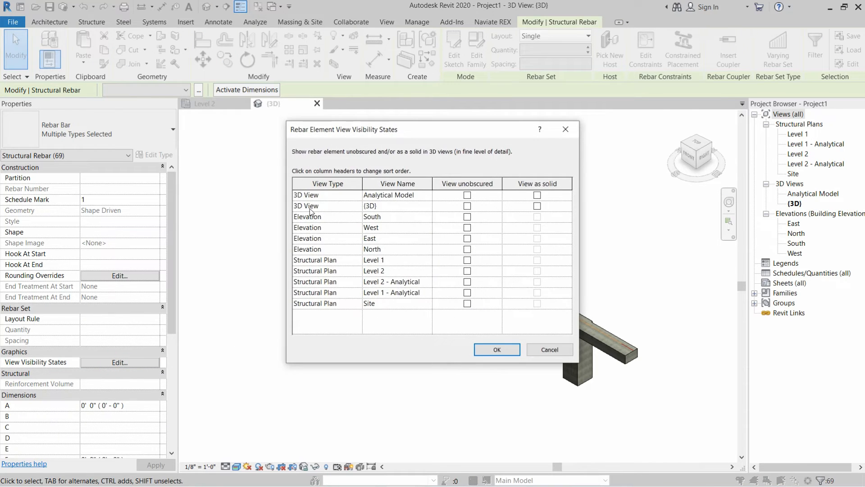
{"action": "left_click", "coordinate": [467, 206]}
{"action": "left_click", "coordinate": [537, 207]}
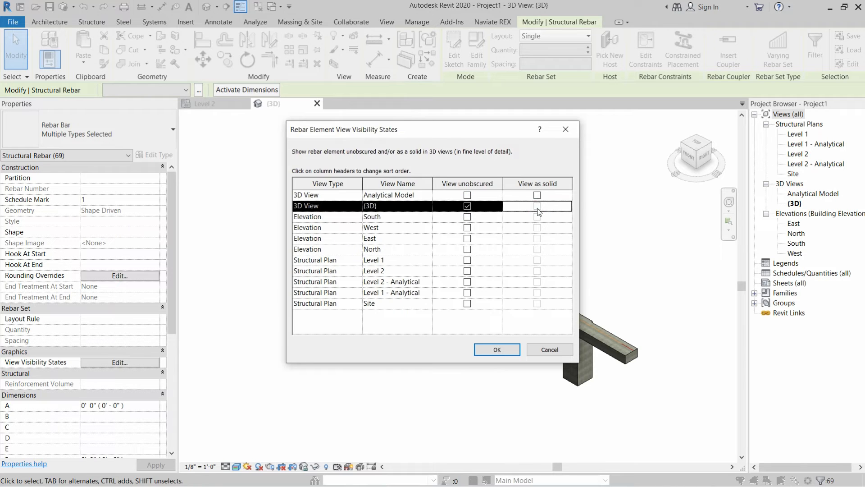
{"action": "left_click", "coordinate": [496, 350]}
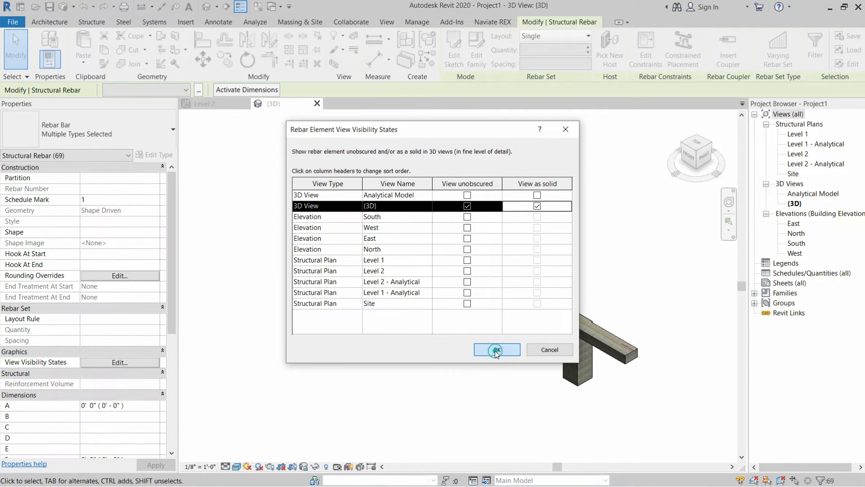
{"action": "left_click", "coordinate": [368, 387]}
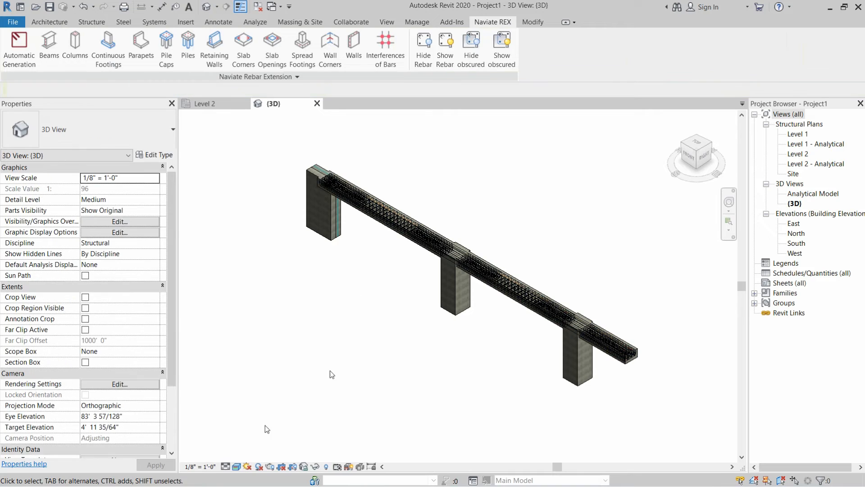
- Set the 3D view's detail level to Fine and dismiss the save reminder without saving
{"action": "left_click", "coordinate": [224, 466]}
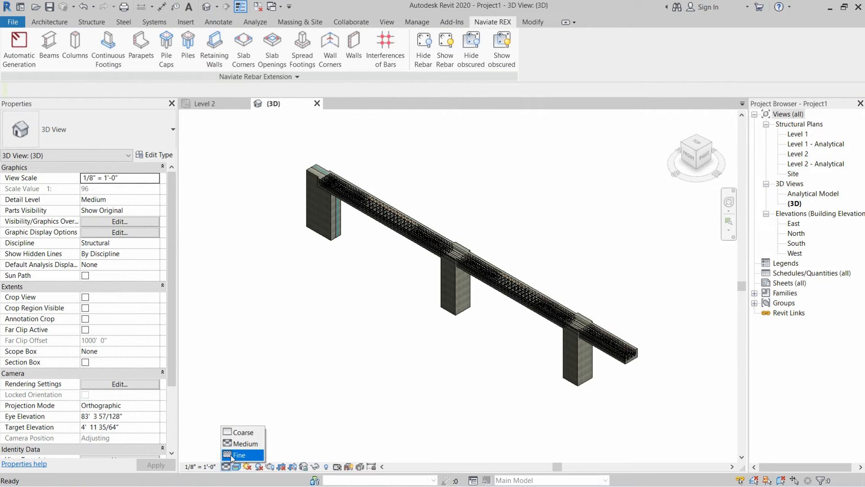
{"action": "left_click", "coordinate": [239, 454]}
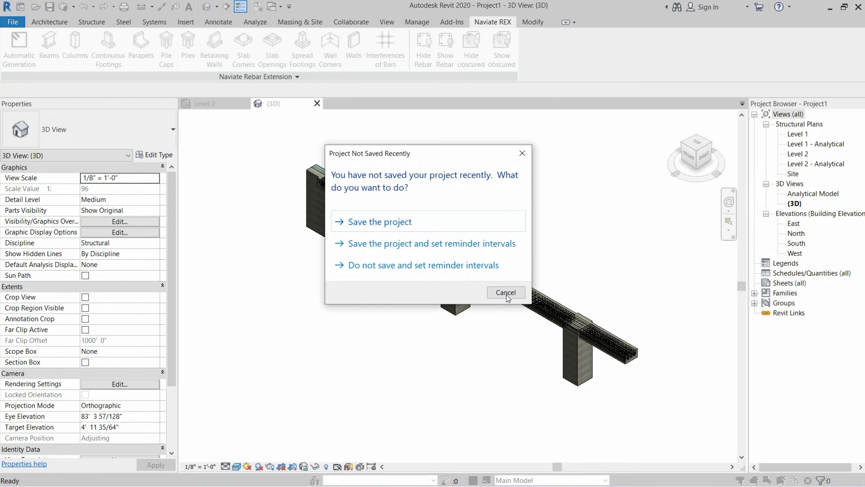
{"action": "left_click", "coordinate": [505, 293]}
- Try the Realistic visual style in the 3D view and switch it to Shaded
{"action": "left_click", "coordinate": [236, 466]}
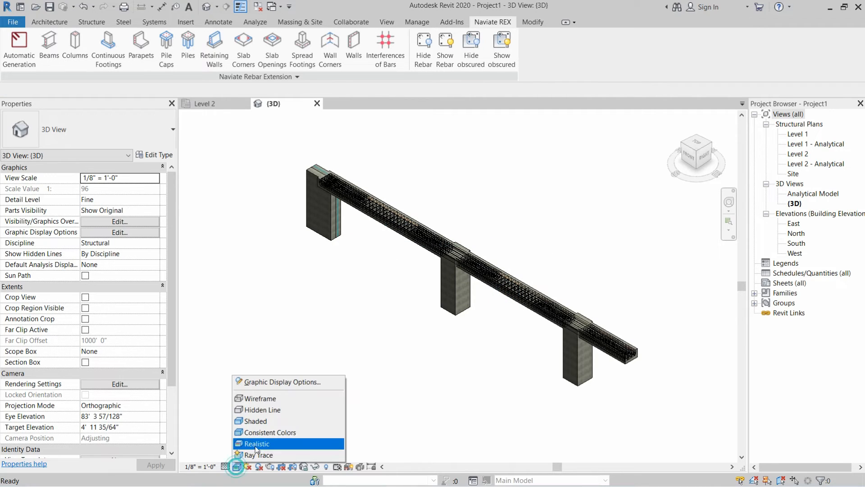
{"action": "left_click", "coordinate": [256, 444]}
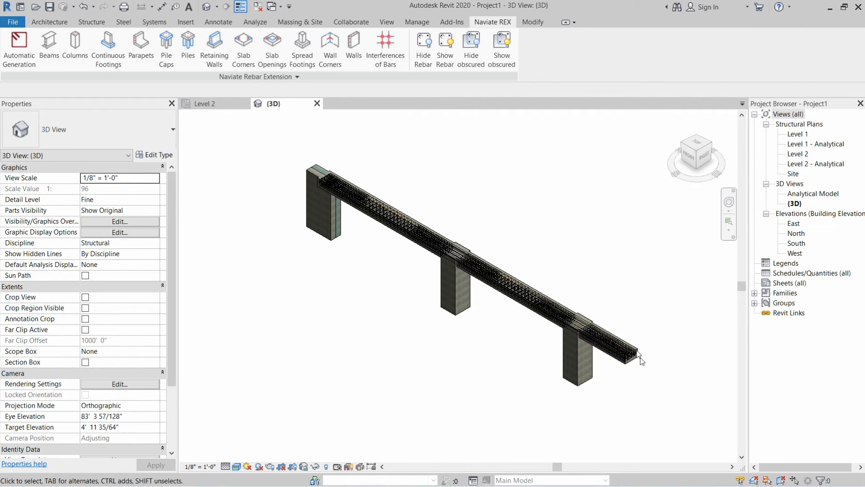
{"action": "scroll", "coordinate": [617, 349], "scroll_direction": "up", "scroll_amount": 5}
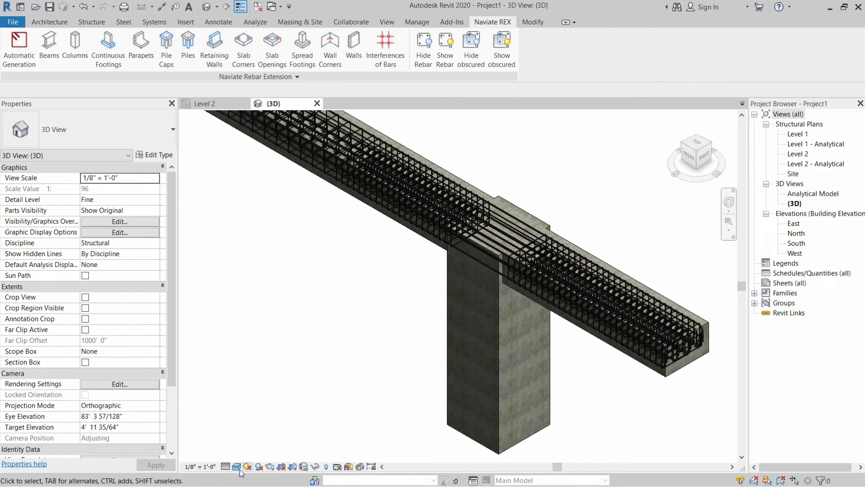
{"action": "left_click", "coordinate": [239, 468]}
{"action": "left_click", "coordinate": [272, 421]}
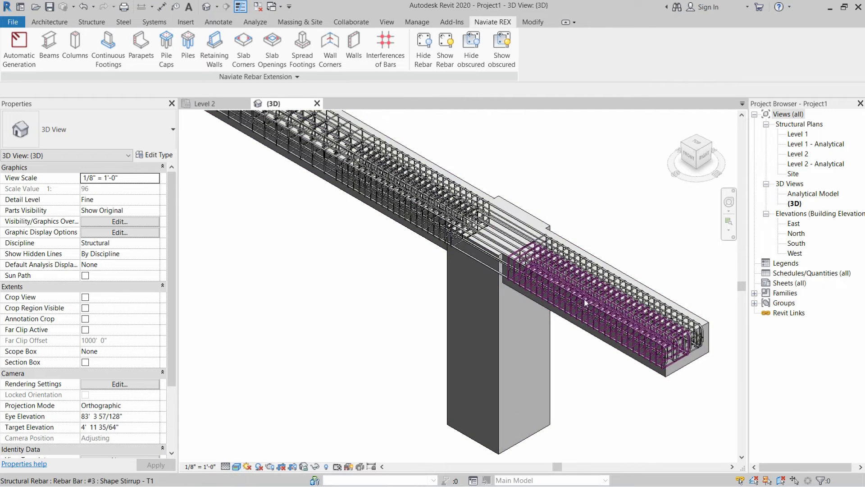
- Inspect the generated stirrups and longitudinal bars along the beam, from the free end over the supports towards the wall
{"action": "scroll", "coordinate": [364, 348], "scroll_direction": "up", "scroll_amount": 5}
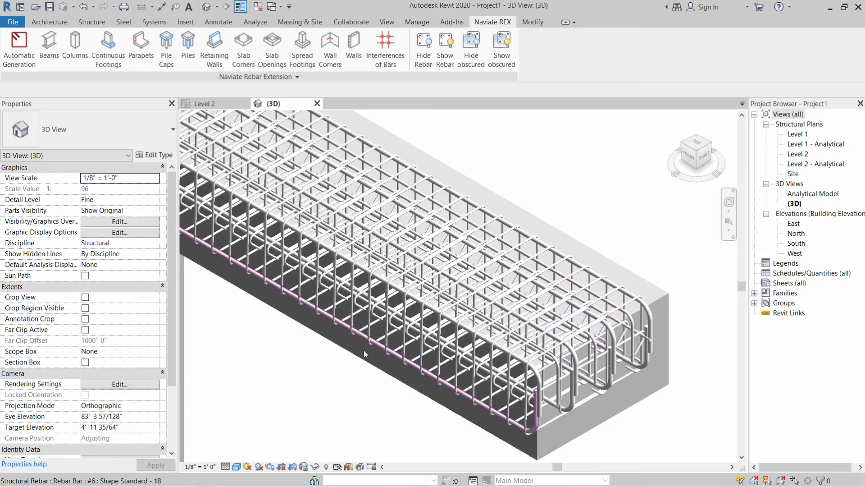
{"action": "scroll", "coordinate": [363, 350], "scroll_direction": "up", "scroll_amount": 4}
{"action": "scroll", "coordinate": [511, 332], "scroll_direction": "down", "scroll_amount": 4}
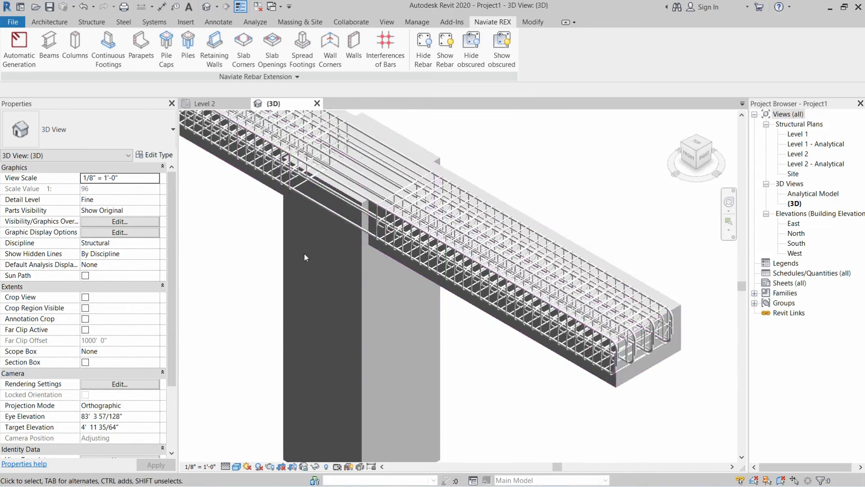
{"action": "middle_click_drag", "start_coordinate": [352, 275], "coordinate": [529, 373]}
{"action": "scroll", "coordinate": [388, 312], "scroll_direction": "down", "scroll_amount": 2}
{"action": "middle_click_drag", "start_coordinate": [334, 303], "coordinate": [581, 445]}
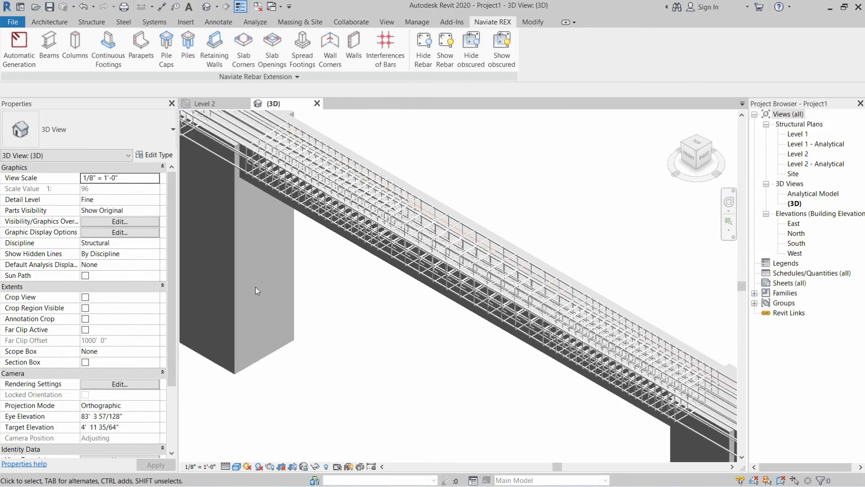
{"action": "middle_click_drag", "start_coordinate": [352, 332], "coordinate": [455, 391]}
{"action": "middle_click_drag", "start_coordinate": [266, 302], "coordinate": [428, 412]}
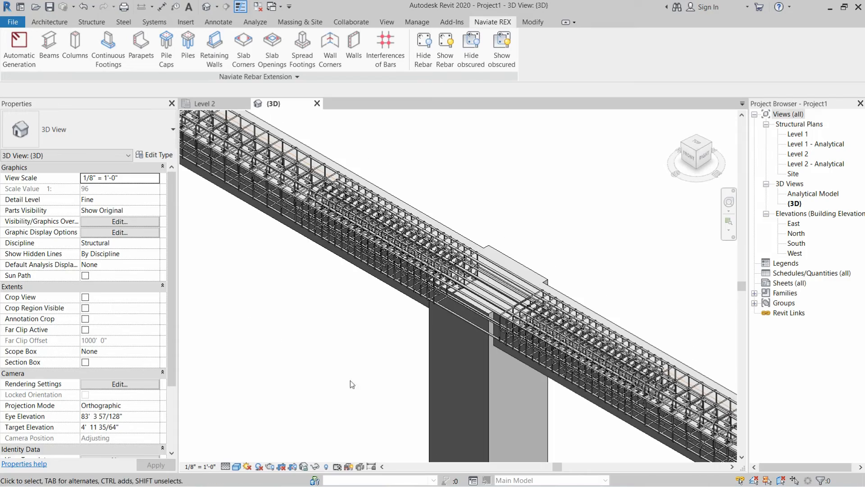
{"action": "middle_click_drag", "start_coordinate": [271, 334], "coordinate": [504, 464]}
- Examine the hooked bar ends, stirrups and additional top bars at the wall end up close, and return to the whole beam
{"action": "middle_click_drag", "start_coordinate": [314, 318], "coordinate": [338, 330]}
{"action": "scroll", "coordinate": [317, 196], "scroll_direction": "up", "scroll_amount": 2}
{"action": "scroll", "coordinate": [316, 196], "scroll_direction": "up", "scroll_amount": 5}
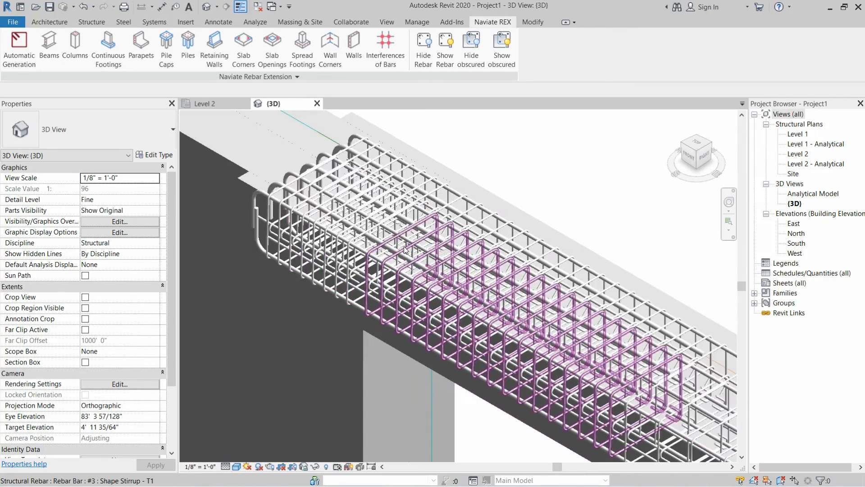
{"action": "scroll", "coordinate": [324, 219], "scroll_direction": "up", "scroll_amount": 1}
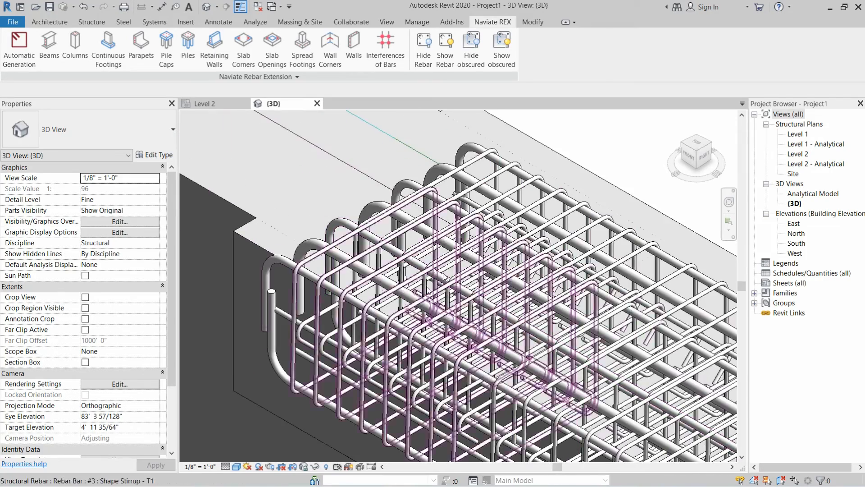
{"action": "scroll", "coordinate": [432, 289], "scroll_direction": "down", "scroll_amount": 3}
{"action": "middle_click_drag", "start_coordinate": [455, 293], "coordinate": [333, 230]}
{"action": "scroll", "coordinate": [585, 342], "scroll_direction": "up", "scroll_amount": 5}
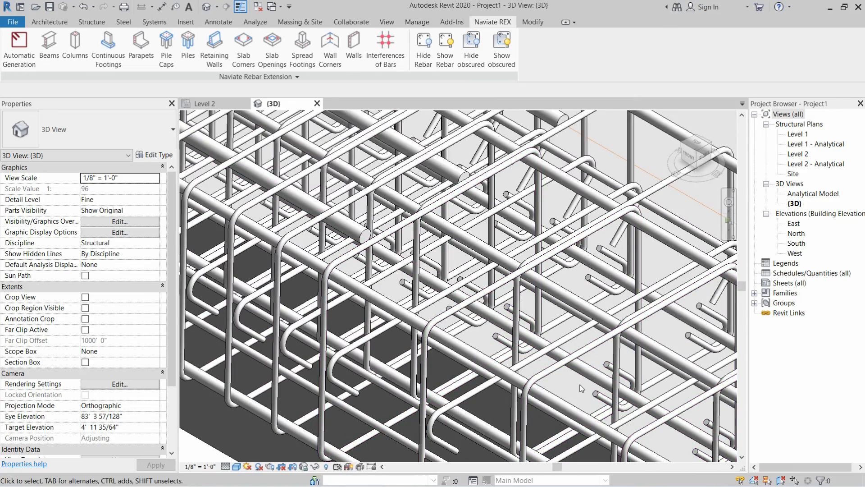
{"action": "scroll", "coordinate": [356, 244], "scroll_direction": "down", "scroll_amount": 5}
{"action": "scroll", "coordinate": [356, 244], "scroll_direction": "down", "scroll_amount": 6}
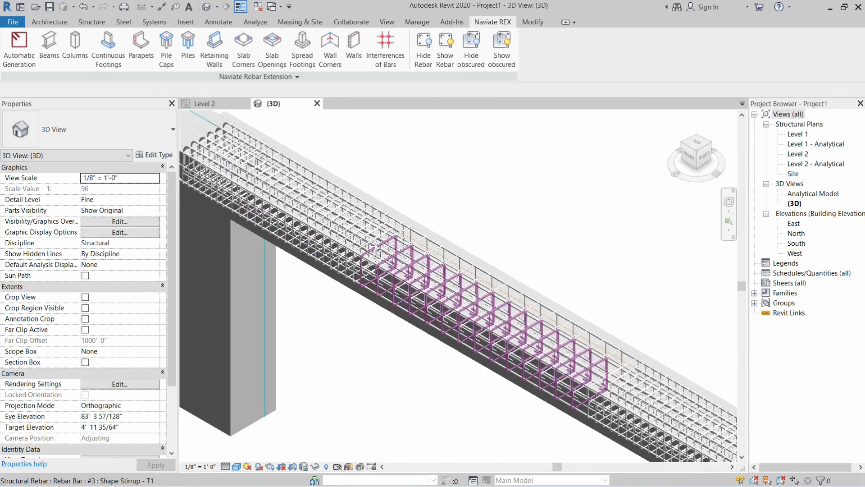
{"action": "scroll", "coordinate": [459, 320], "scroll_direction": "down", "scroll_amount": 4}
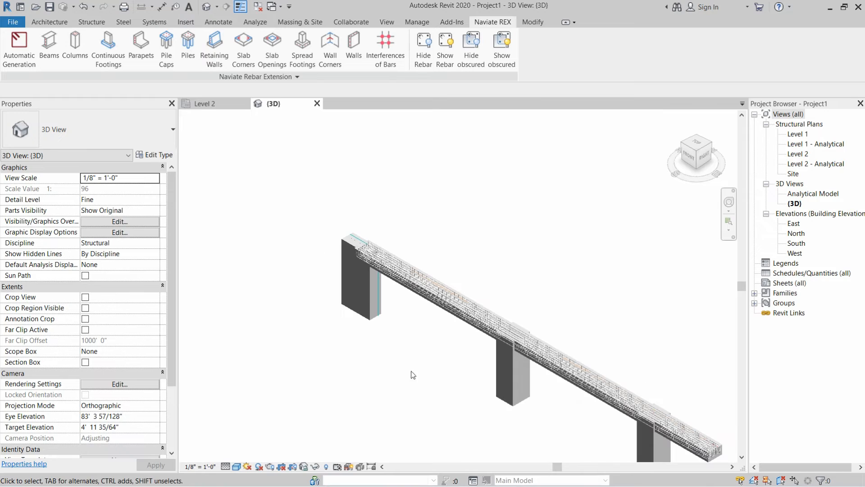
{"action": "scroll", "coordinate": [390, 372], "scroll_direction": "up", "scroll_amount": 2}
{"action": "scroll", "coordinate": [444, 386], "scroll_direction": "up", "scroll_amount": 1}
{"action": "middle_click_drag", "start_coordinate": [445, 386], "coordinate": [443, 313]}
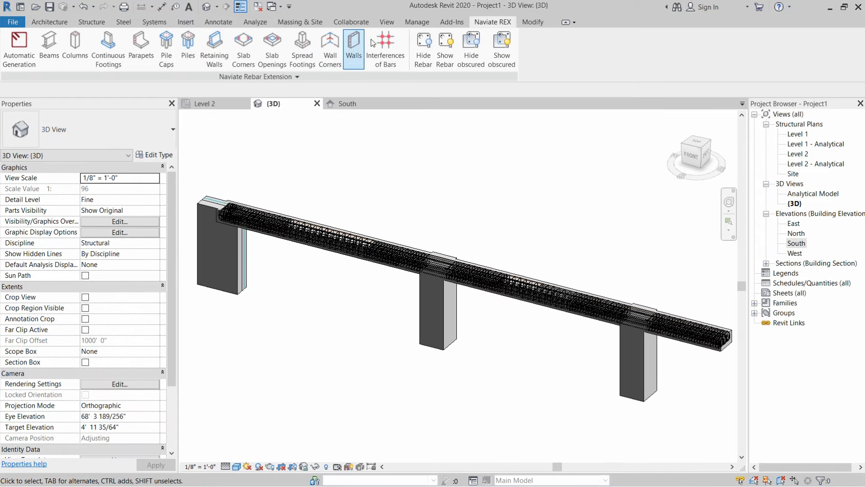
- Create a new schedule of building components for the Structural Rebar category and name it Beam
{"action": "left_click", "coordinate": [390, 22]}
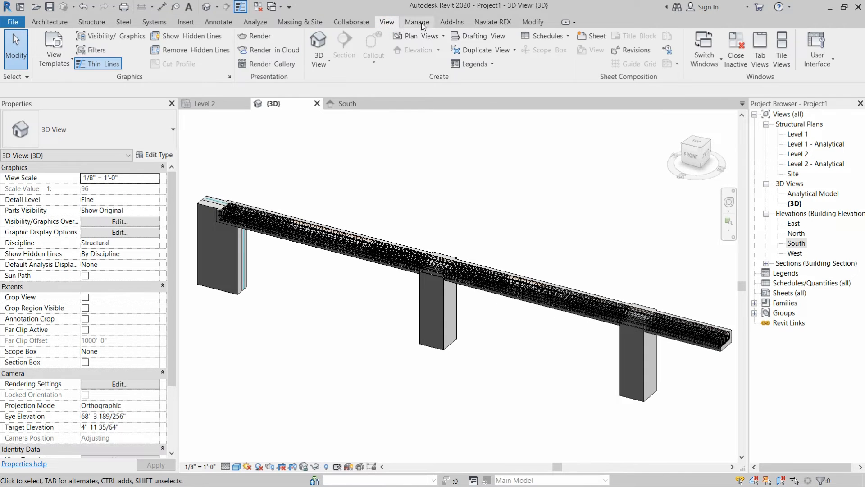
{"action": "left_click", "coordinate": [568, 37]}
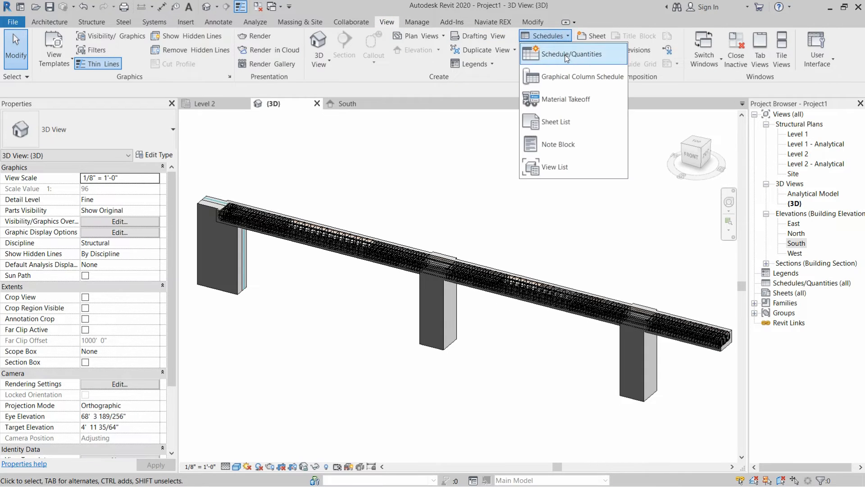
{"action": "left_click", "coordinate": [565, 56]}
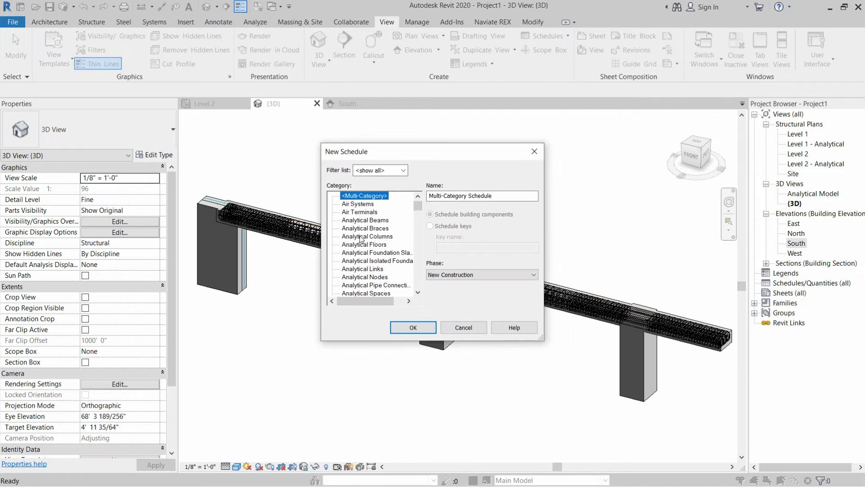
{"action": "left_click", "coordinate": [361, 228]}
{"action": "scroll", "coordinate": [360, 248], "scroll_direction": "down", "scroll_amount": 2}
{"action": "scroll", "coordinate": [360, 250], "scroll_direction": "down", "scroll_amount": 15}
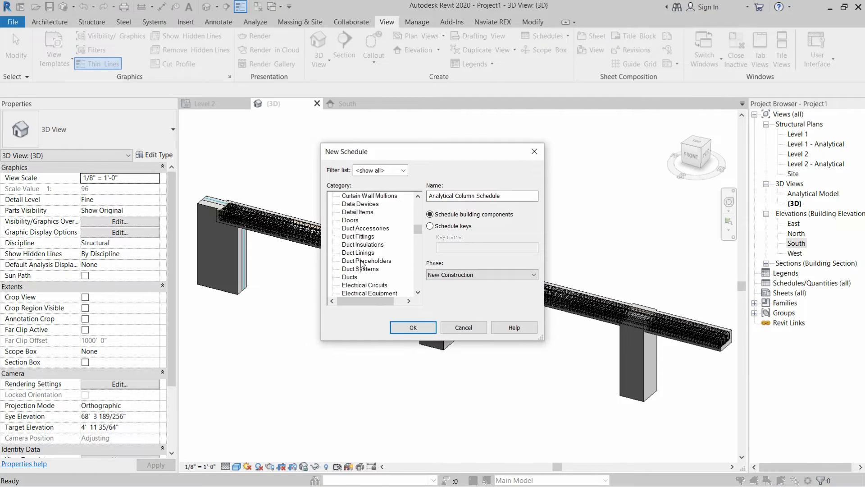
{"action": "scroll", "coordinate": [361, 273], "scroll_direction": "down", "scroll_amount": 10}
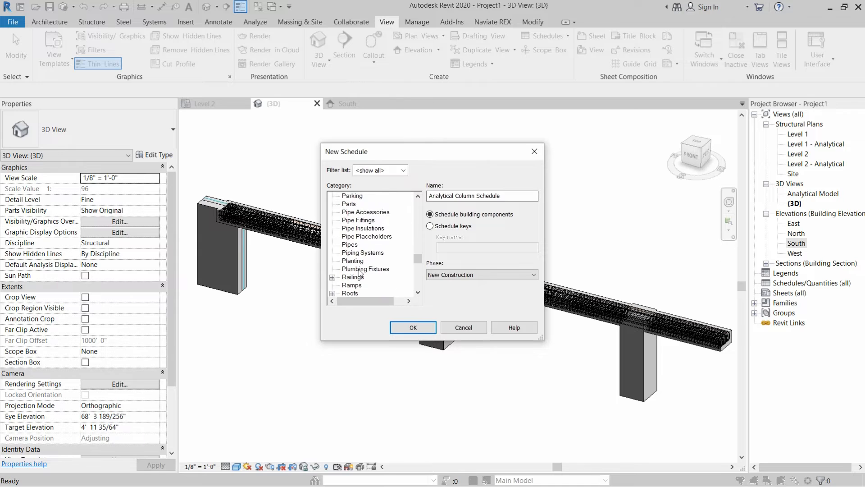
{"action": "scroll", "coordinate": [360, 272], "scroll_direction": "down", "scroll_amount": 3}
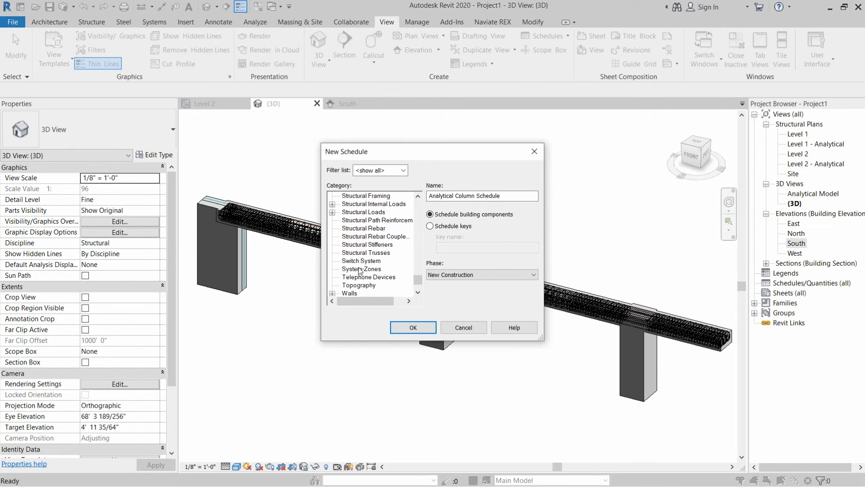
{"action": "left_click", "coordinate": [369, 228]}
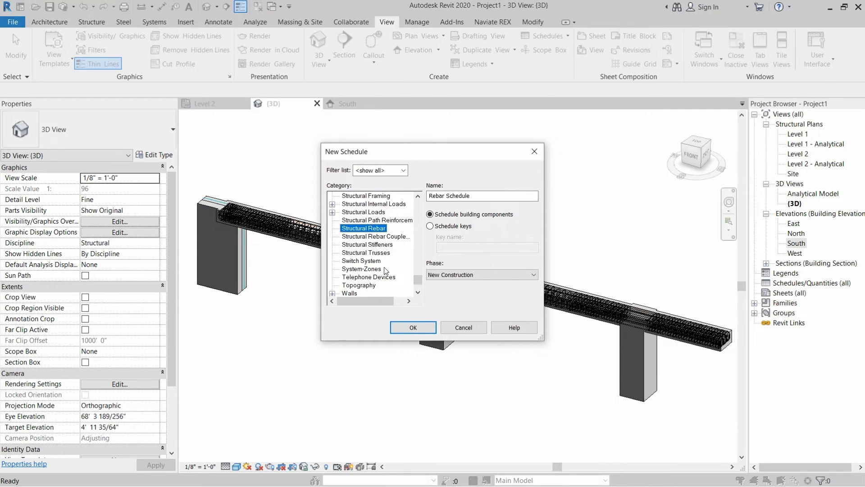
{"action": "double_click", "coordinate": [488, 195]}
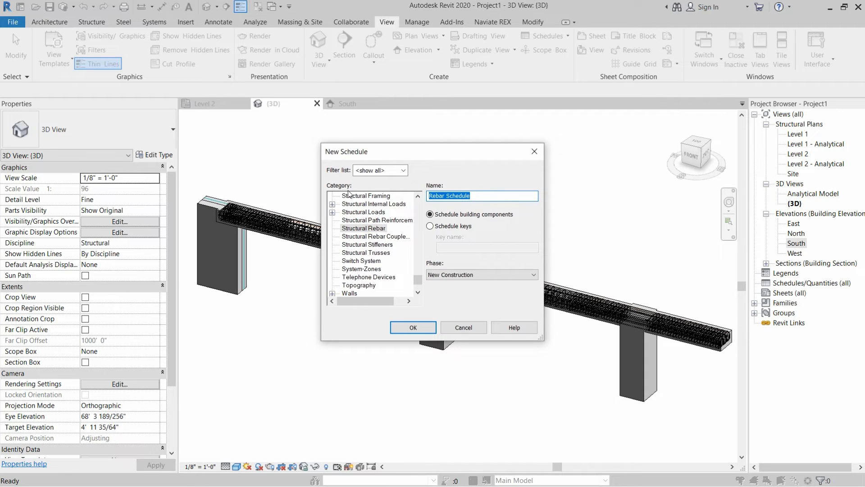
{"action": "type", "text": "Beam"}
{"action": "left_click", "coordinate": [413, 327]}
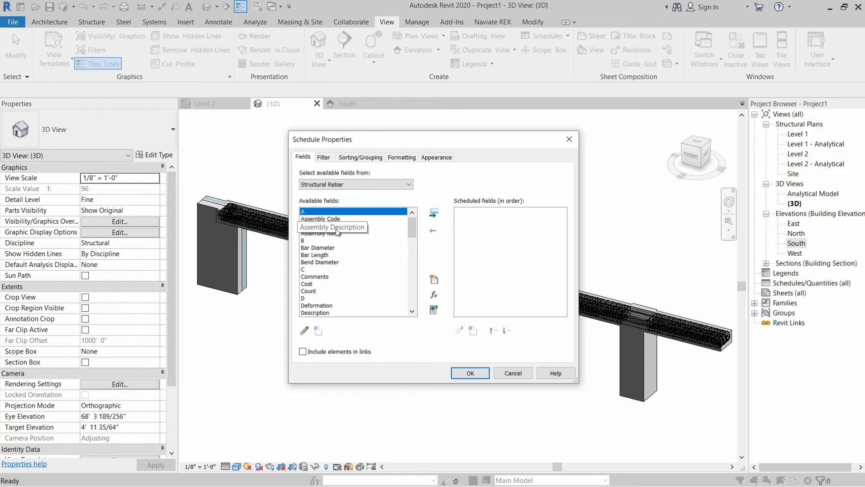
- Add the Partition and Schedule Mark fields to the Beam rebar schedule
{"action": "scroll", "coordinate": [340, 255], "scroll_direction": "down", "scroll_amount": 15}
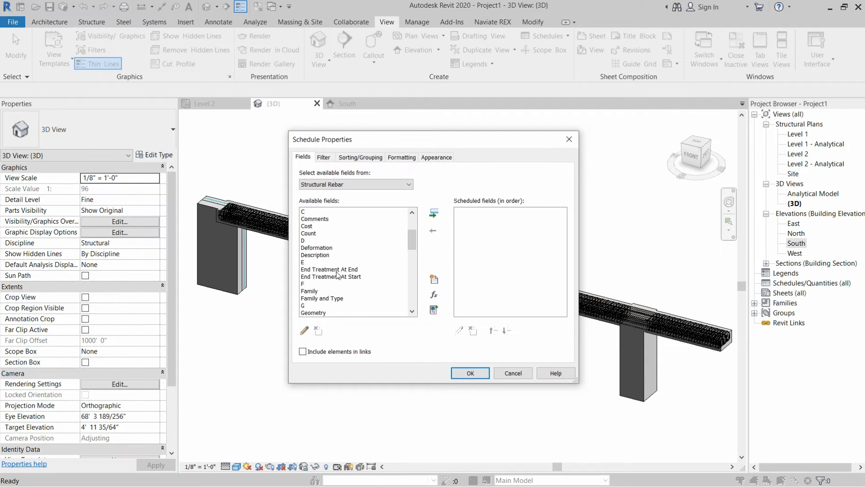
{"action": "scroll", "coordinate": [337, 285], "scroll_direction": "up", "scroll_amount": 12}
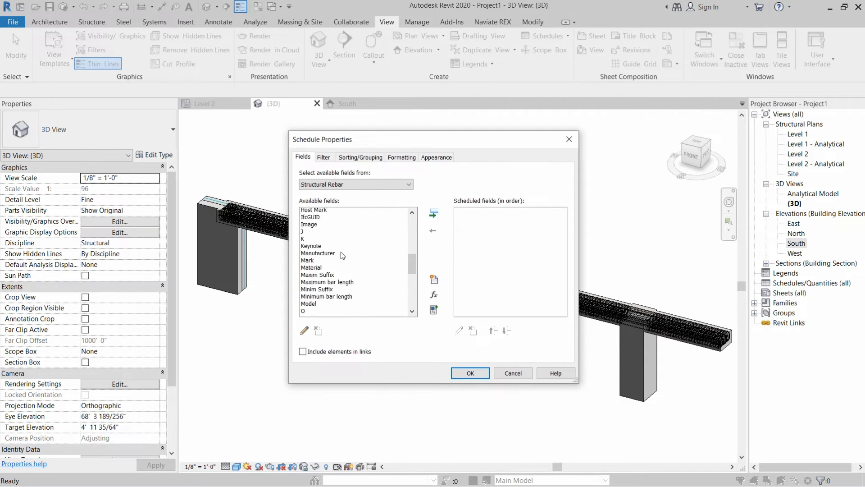
{"action": "scroll", "coordinate": [338, 237], "scroll_direction": "up", "scroll_amount": 2}
{"action": "scroll", "coordinate": [324, 229], "scroll_direction": "down", "scroll_amount": 12}
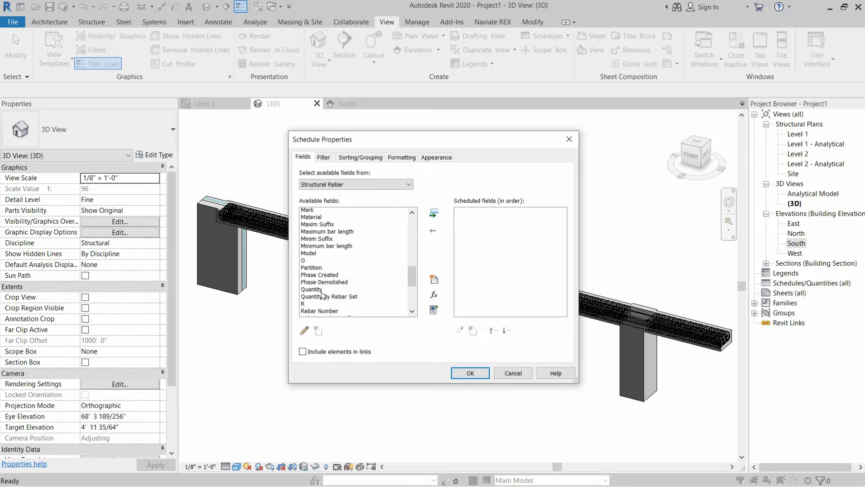
{"action": "double_click", "coordinate": [317, 221]}
{"action": "double_click", "coordinate": [315, 278]}
- Add Bar Diameter, Bar Length, Quantity and Total Bar Length to the scheduled fields, in that order
{"action": "scroll", "coordinate": [324, 232], "scroll_direction": "up", "scroll_amount": 15}
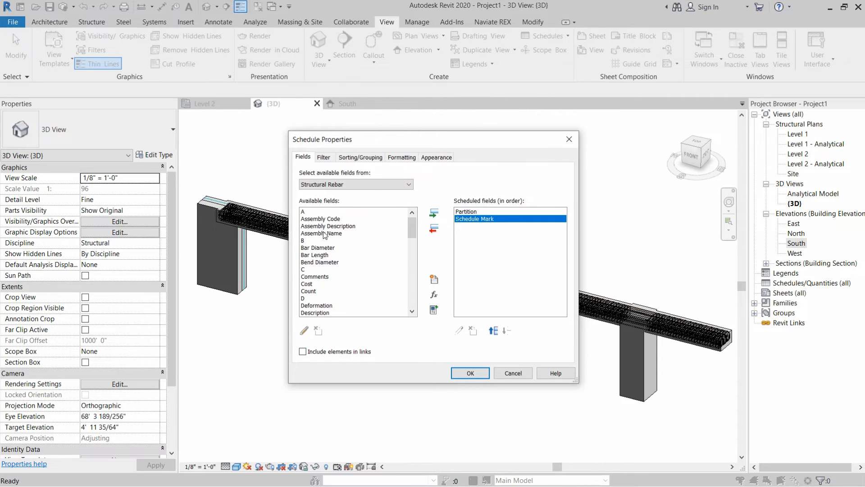
{"action": "scroll", "coordinate": [329, 216], "scroll_direction": "down", "scroll_amount": 1}
{"action": "double_click", "coordinate": [317, 227]}
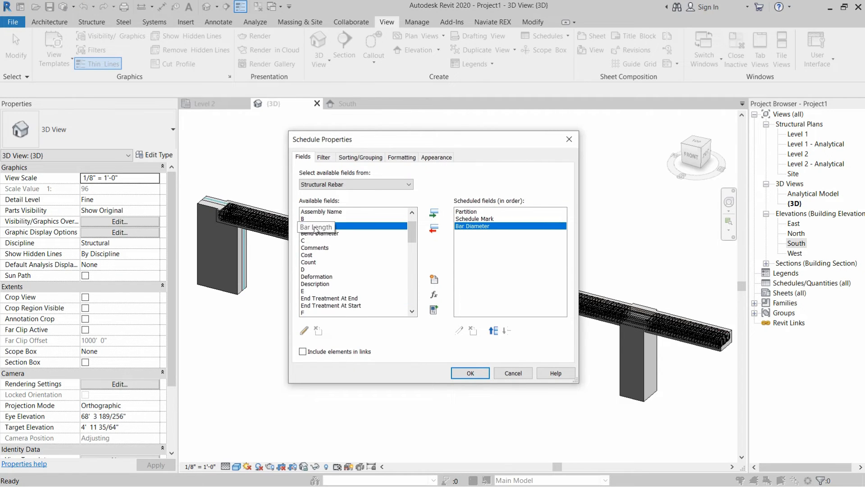
{"action": "double_click", "coordinate": [318, 227]}
{"action": "scroll", "coordinate": [324, 257], "scroll_direction": "down", "scroll_amount": 6}
{"action": "scroll", "coordinate": [323, 261], "scroll_direction": "down", "scroll_amount": 10}
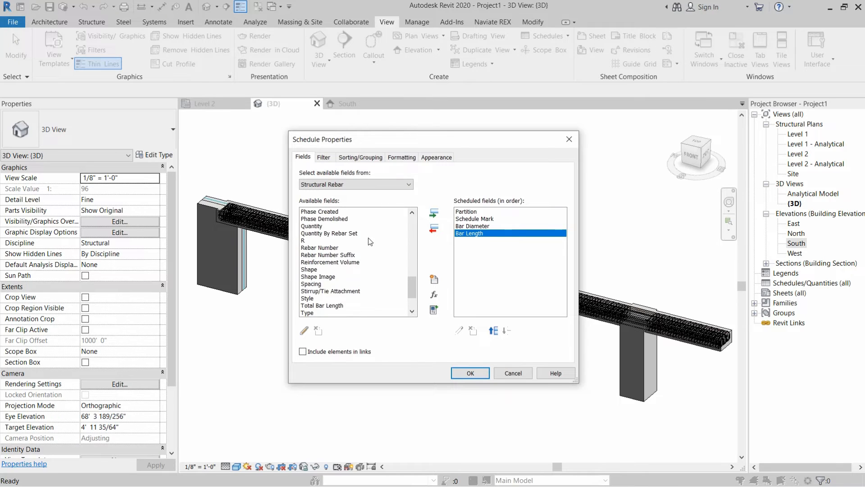
{"action": "double_click", "coordinate": [333, 225]}
{"action": "double_click", "coordinate": [321, 298]}
{"action": "scroll", "coordinate": [323, 280], "scroll_direction": "down", "scroll_amount": 2}
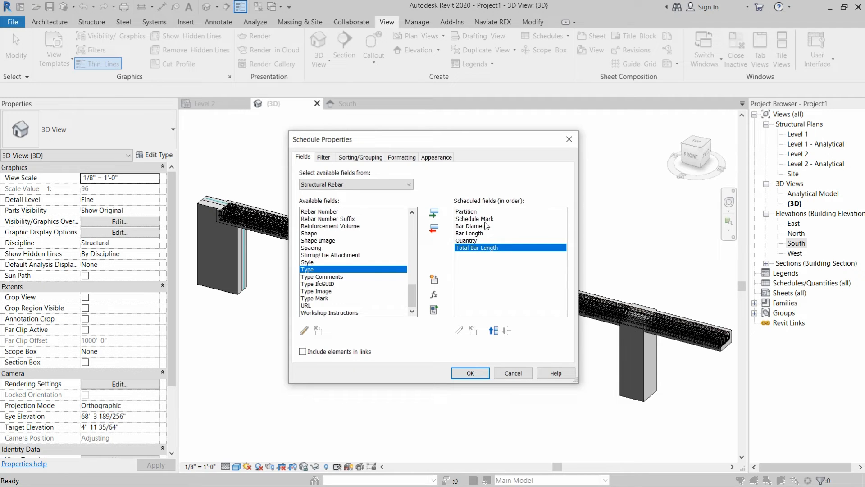
- Create a project parameter named Unit Weight as a type parameter with the Structural discipline and the Mass per Unit Length parameter type
{"action": "left_click", "coordinate": [431, 277]}
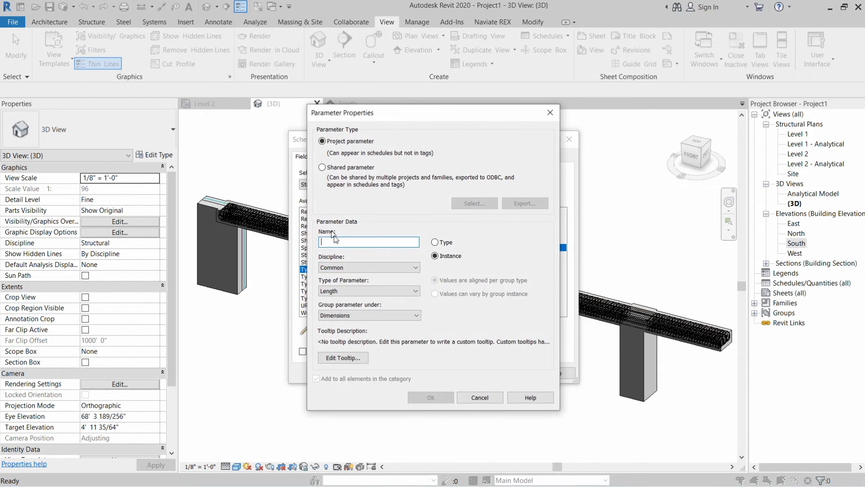
{"action": "type", "text": "Unit Weight"}
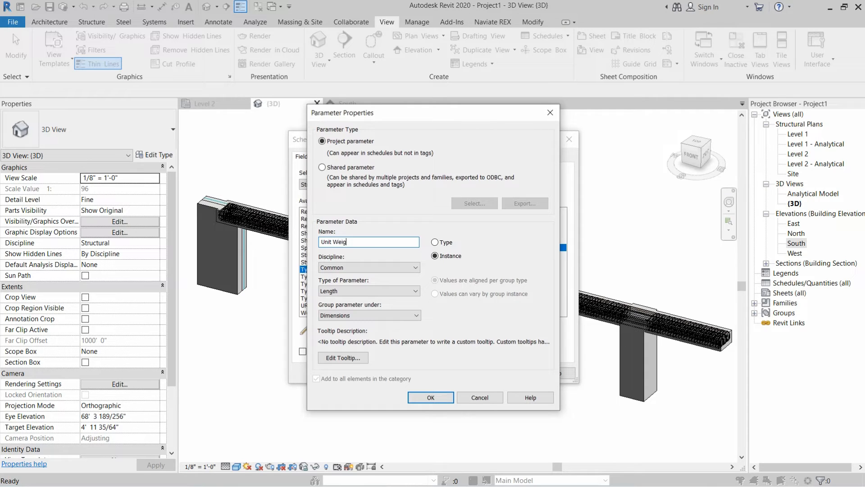
{"action": "left_click", "coordinate": [436, 242]}
{"action": "left_click", "coordinate": [382, 267]}
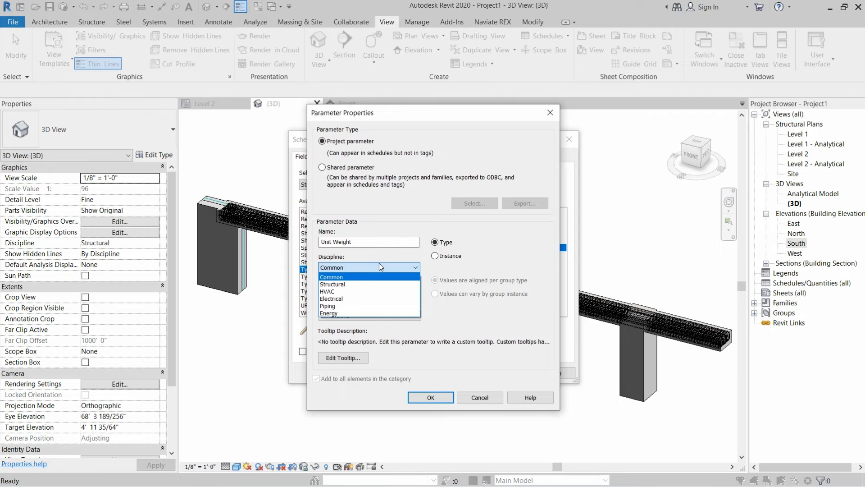
{"action": "left_click", "coordinate": [335, 284]}
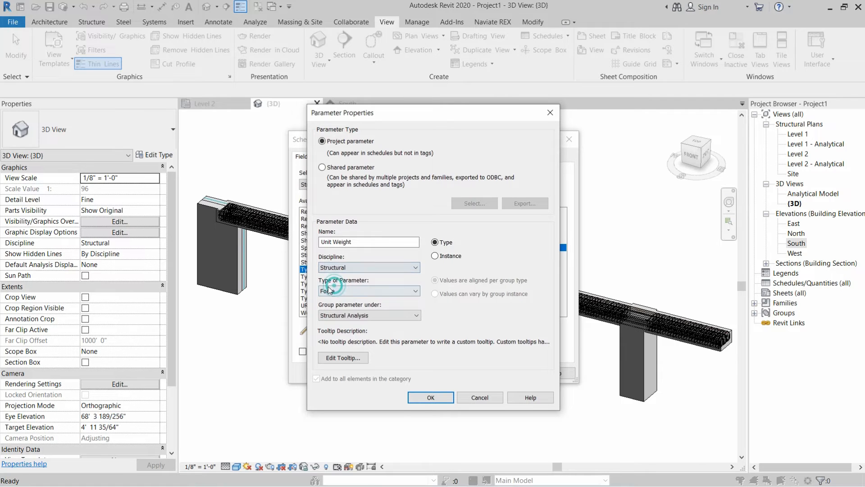
{"action": "left_click", "coordinate": [341, 290]}
{"action": "scroll", "coordinate": [355, 276], "scroll_direction": "down", "scroll_amount": 4}
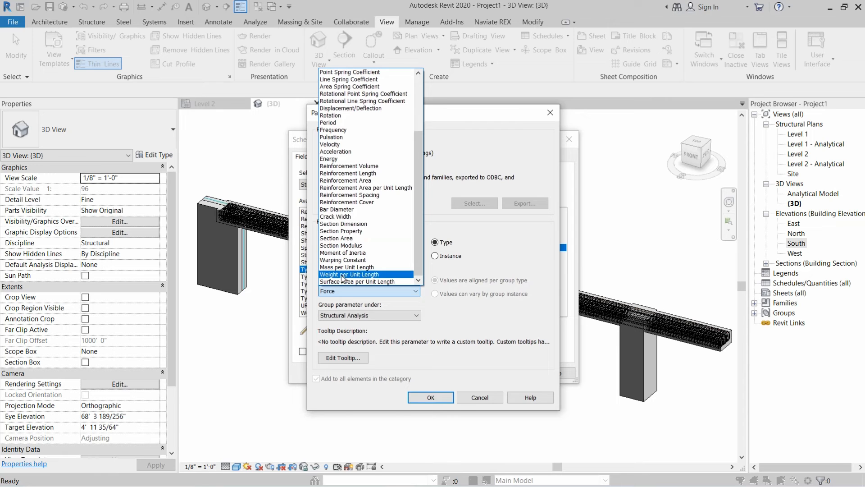
{"action": "left_click", "coordinate": [345, 267]}
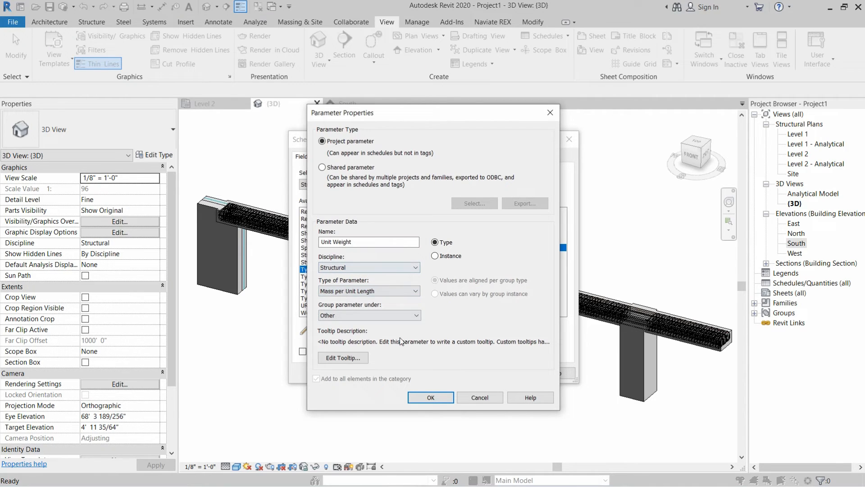
{"action": "left_click", "coordinate": [430, 397]}
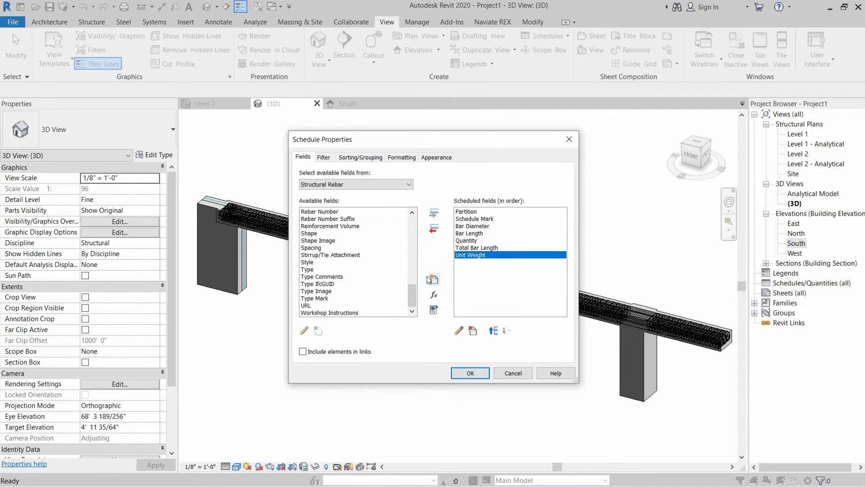
- Start a calculated value named Total Weight with the Structural discipline and the Mass type
{"action": "left_click", "coordinate": [434, 292]}
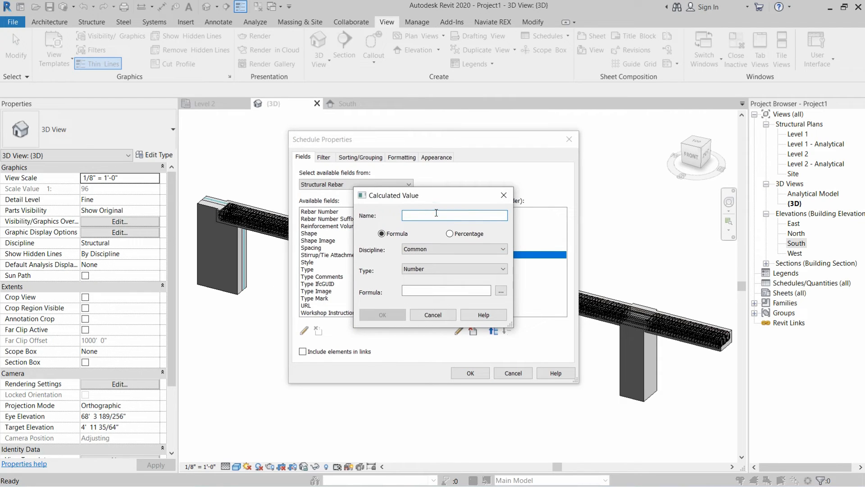
{"action": "type", "text": "Total Weight"}
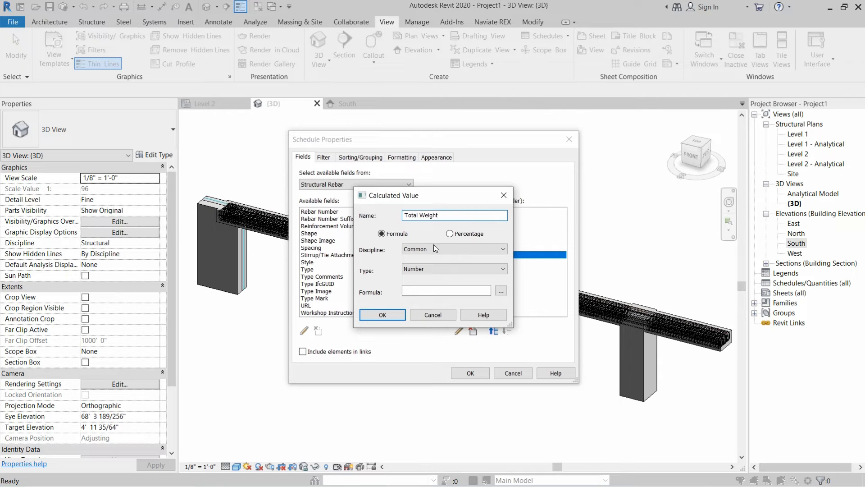
{"action": "left_click", "coordinate": [434, 249]}
{"action": "left_click", "coordinate": [427, 264]}
{"action": "left_click", "coordinate": [426, 272]}
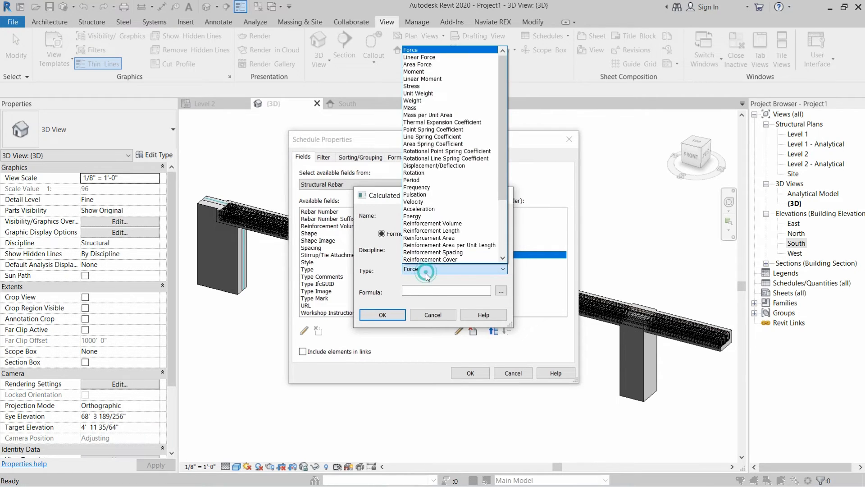
{"action": "left_click", "coordinate": [432, 108]}
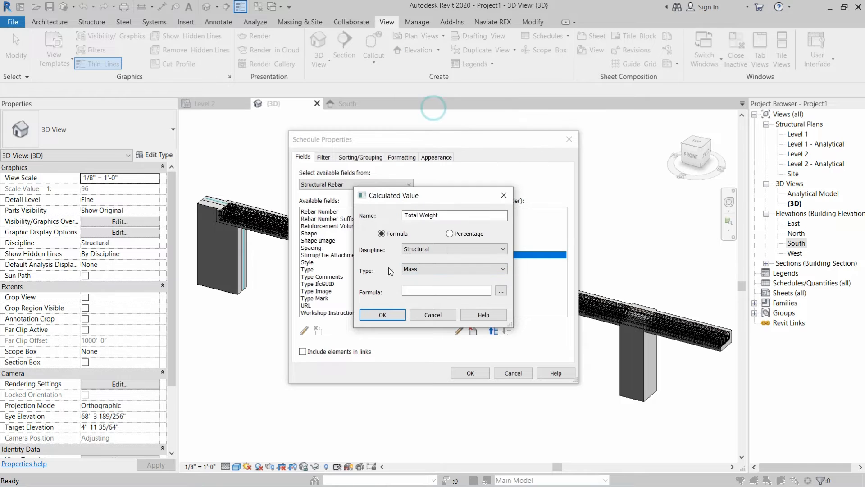
- Define the Total Weight formula as Total Bar Length * Unit Weight and add the calculated value to the schedule
{"action": "left_click", "coordinate": [501, 291]}
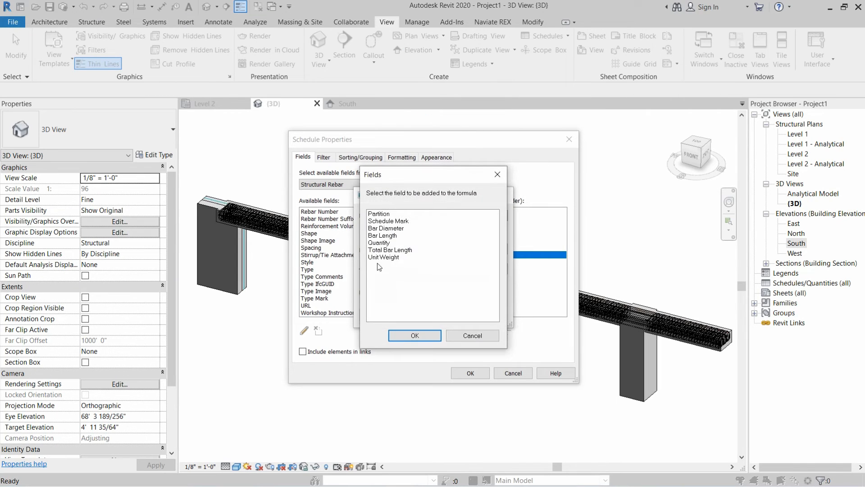
{"action": "double_click", "coordinate": [385, 251]}
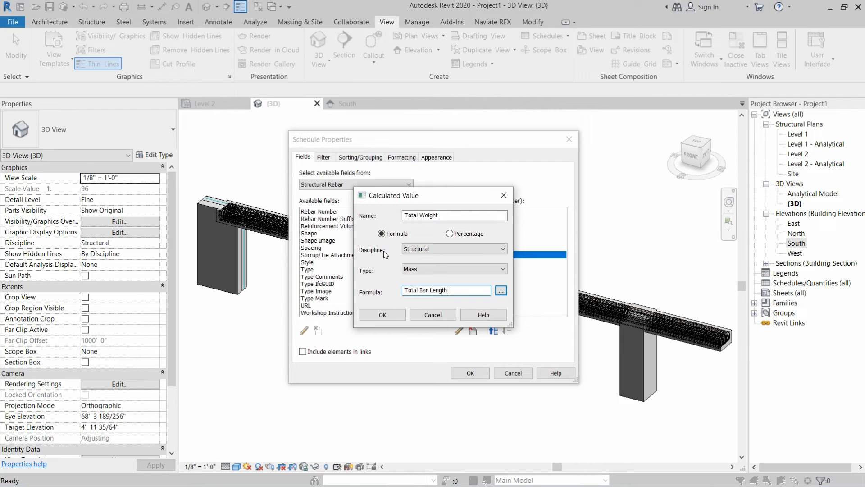
{"action": "type", "text": "*"}
{"action": "left_click", "coordinate": [500, 290]}
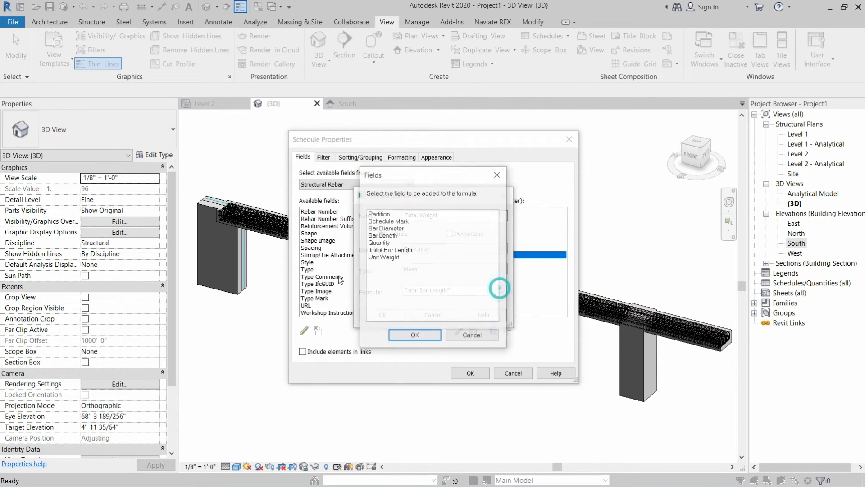
{"action": "double_click", "coordinate": [383, 256]}
{"action": "left_click", "coordinate": [383, 314]}
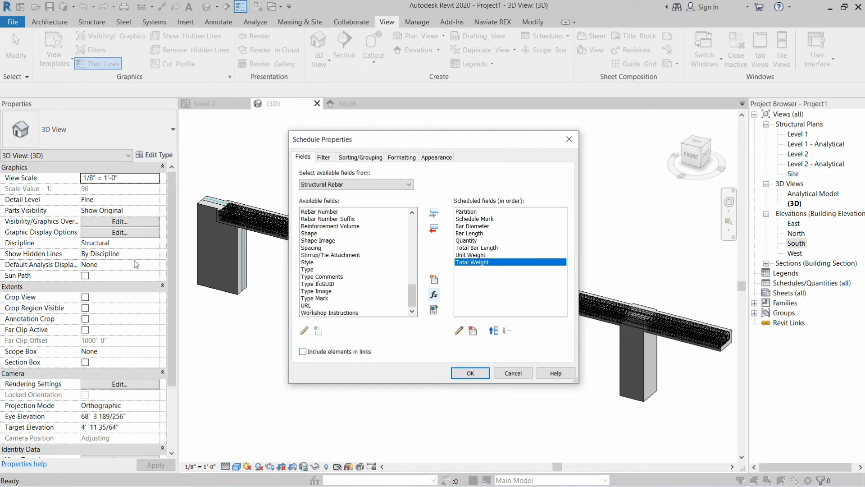
- Add the Image field after Total Weight and generate the schedule
{"action": "scroll", "coordinate": [327, 257], "scroll_direction": "up", "scroll_amount": 5}
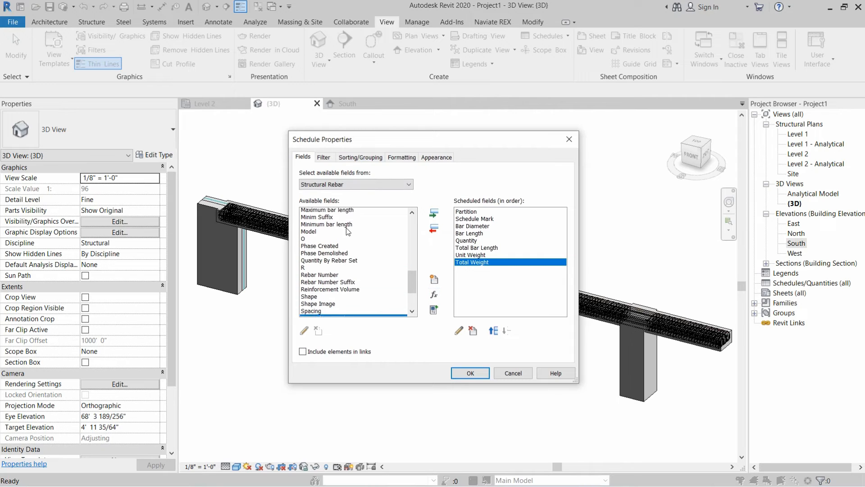
{"action": "scroll", "coordinate": [330, 243], "scroll_direction": "up", "scroll_amount": 5}
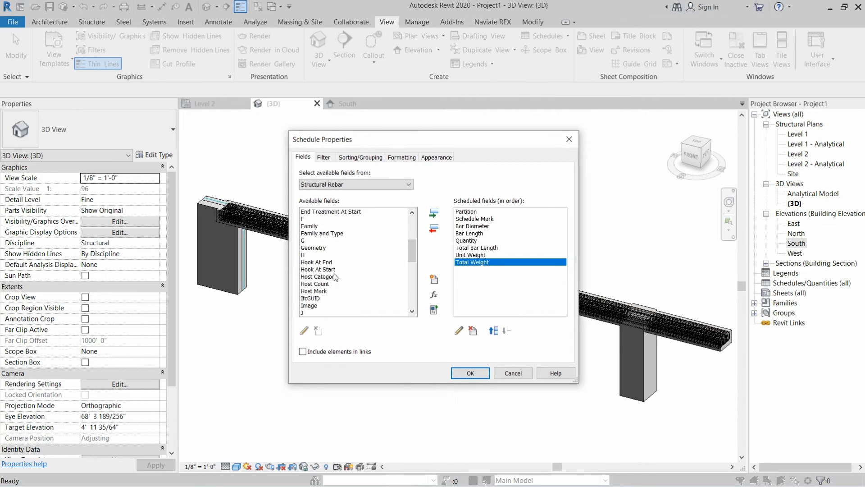
{"action": "scroll", "coordinate": [337, 276], "scroll_direction": "down", "scroll_amount": 4}
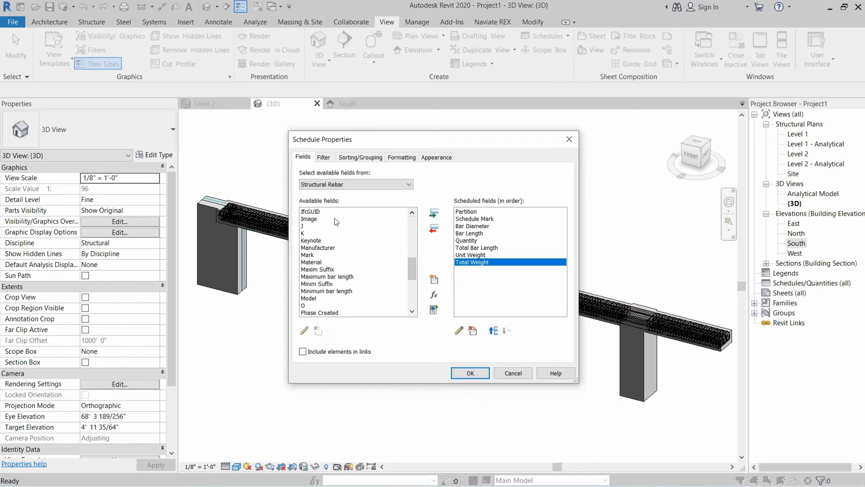
{"action": "double_click", "coordinate": [309, 219]}
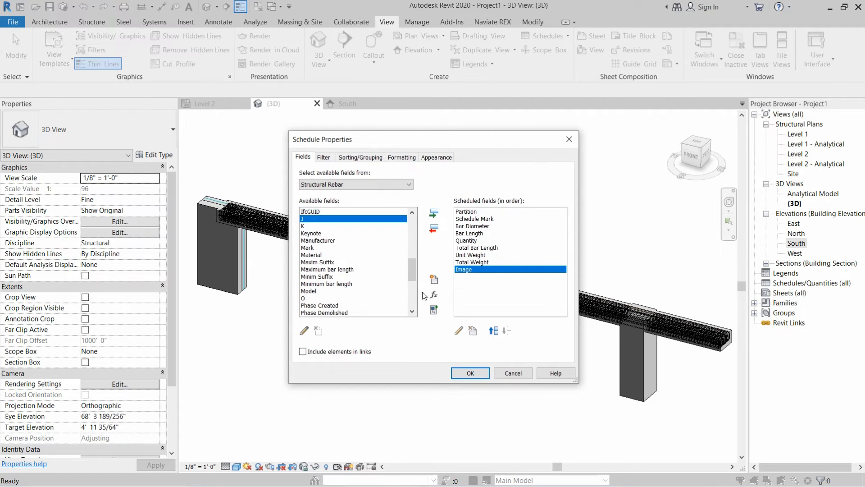
{"action": "left_click", "coordinate": [464, 374]}
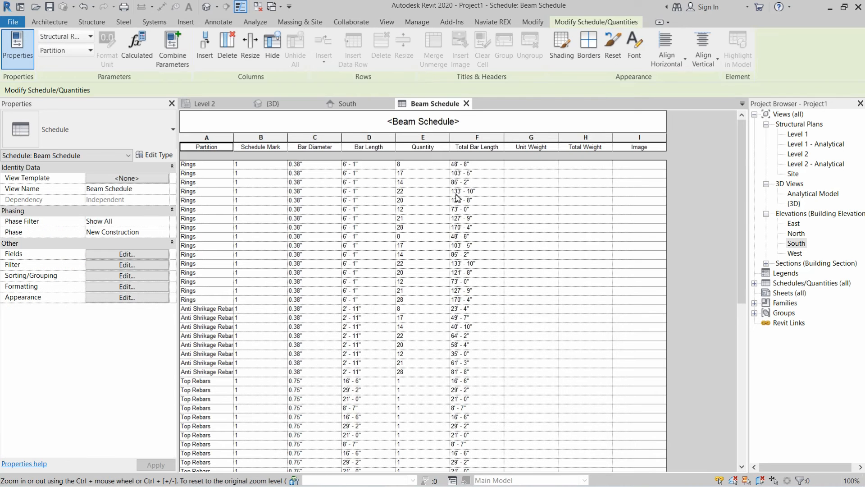
- Look through the schedule rows and set the Unit Weight of the 0.38" rings to 0.376 for all #3 bars
{"action": "scroll", "coordinate": [405, 209], "scroll_direction": "down", "scroll_amount": 10}
{"action": "scroll", "coordinate": [350, 279], "scroll_direction": "up", "scroll_amount": 10}
{"action": "scroll", "coordinate": [392, 228], "scroll_direction": "down", "scroll_amount": 10}
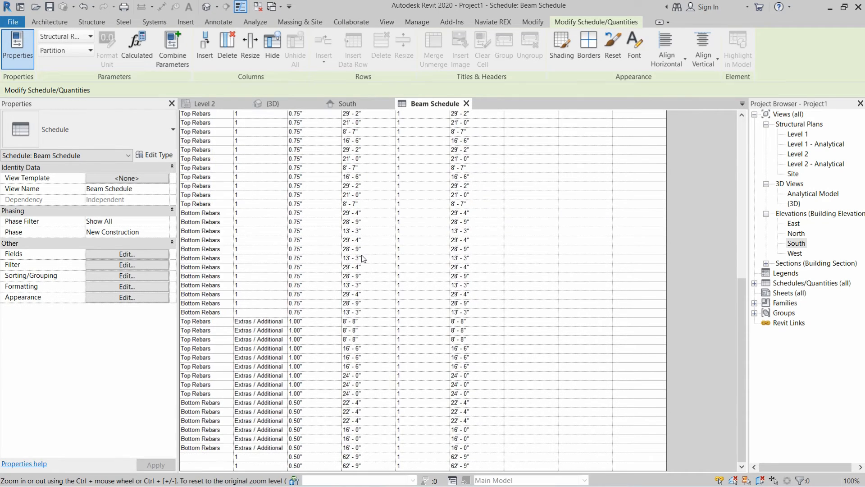
{"action": "scroll", "coordinate": [362, 256], "scroll_direction": "up", "scroll_amount": 10}
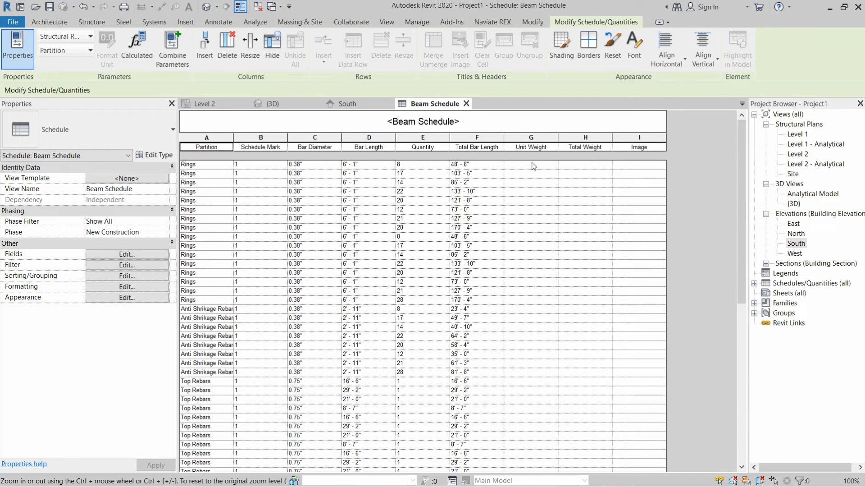
{"action": "scroll", "coordinate": [533, 166], "scroll_direction": "down", "scroll_amount": 10}
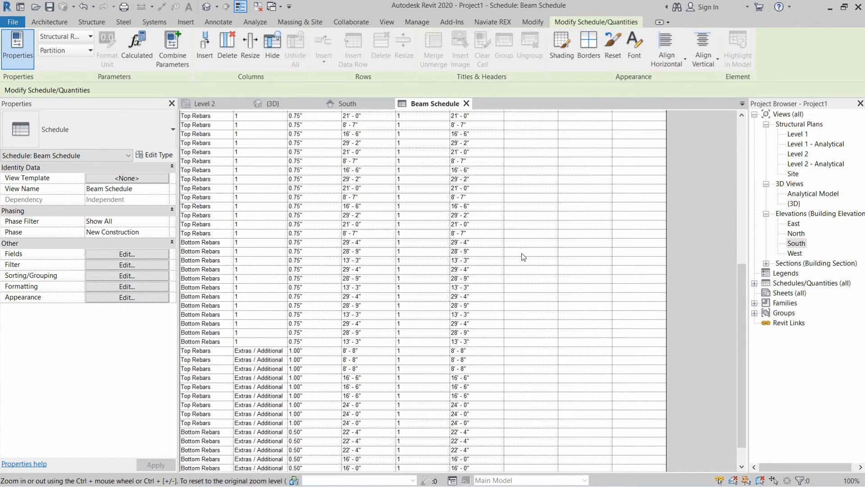
{"action": "scroll", "coordinate": [523, 257], "scroll_direction": "up", "scroll_amount": 10}
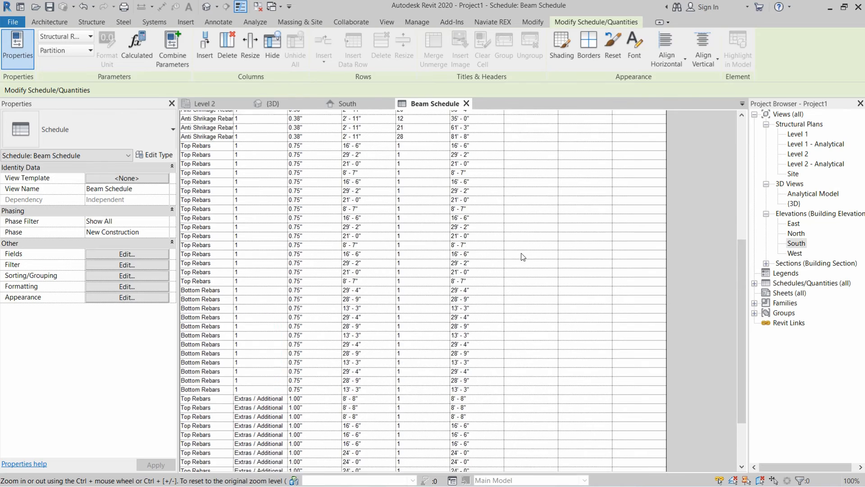
{"action": "left_click", "coordinate": [531, 163]}
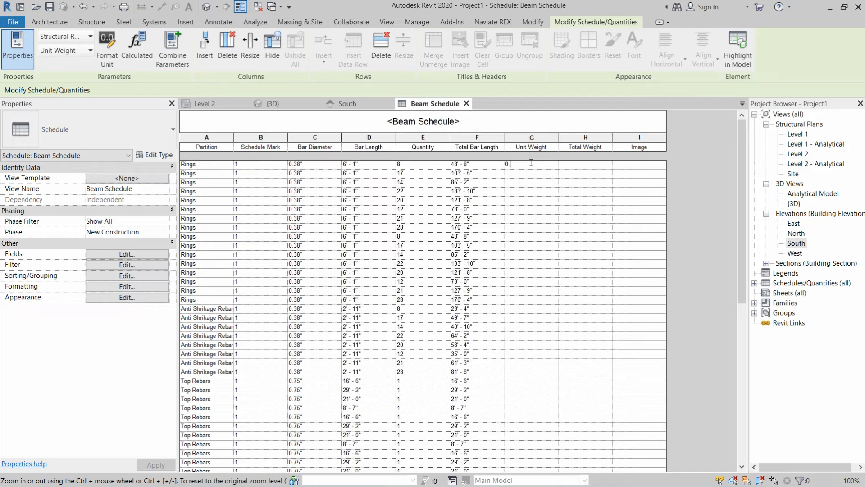
{"action": "key", "text": "Return"}
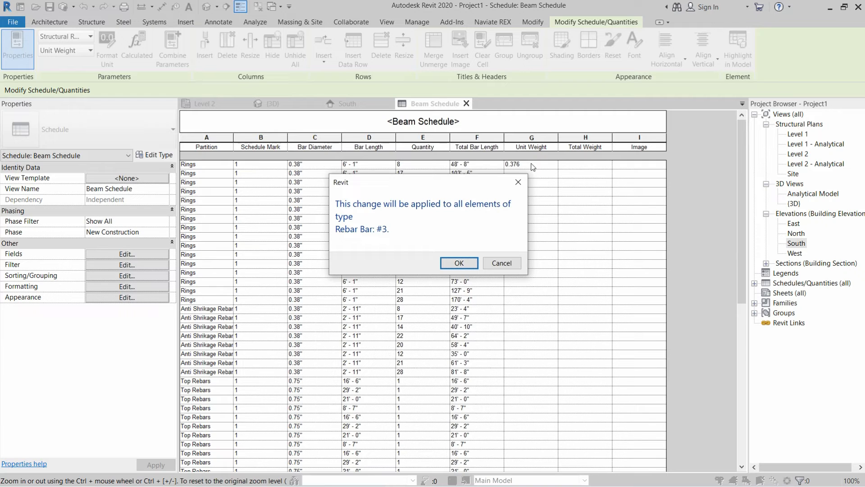
{"action": "key", "text": "Return"}
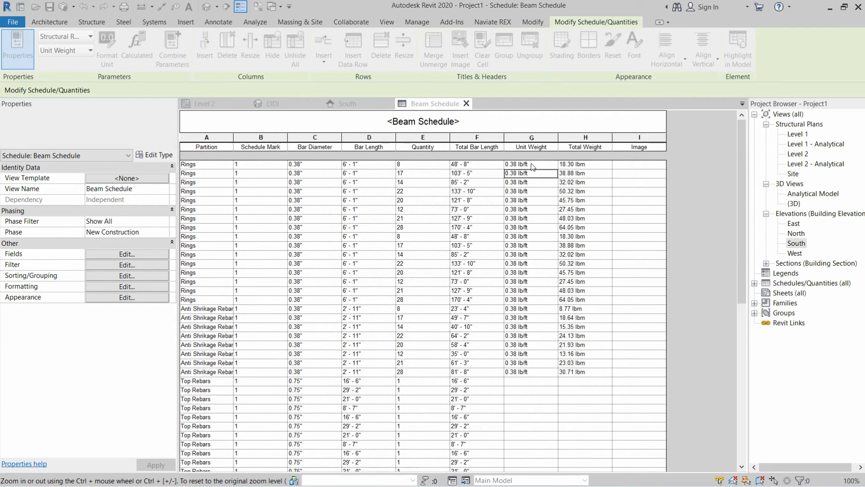
- Set the Unit Weight of the 0.75" top rebars to 1.502 and apply it to all #6 bars
{"action": "scroll", "coordinate": [514, 324], "scroll_direction": "down", "scroll_amount": 3}
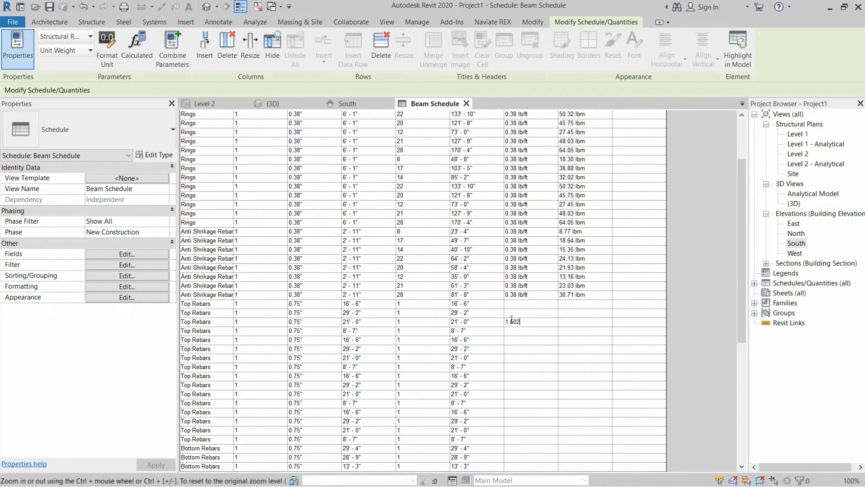
{"action": "key", "text": "Return"}
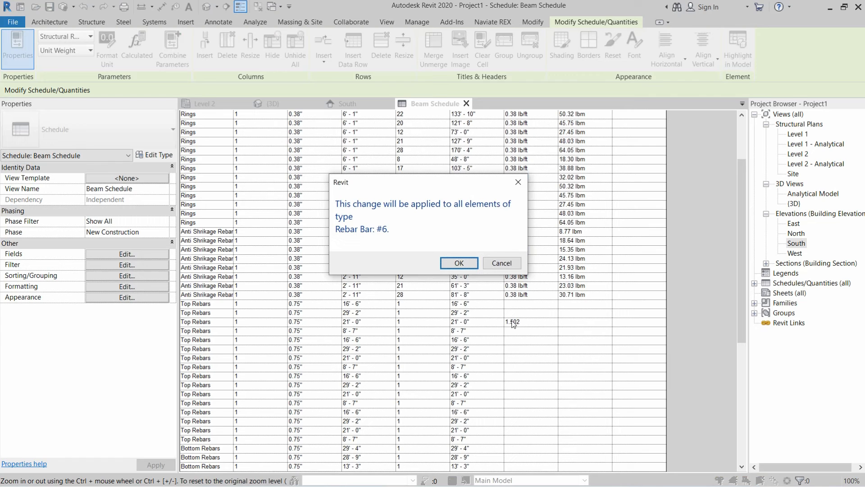
{"action": "key", "text": "Return"}
- Set the Unit Weight of the 1.00" extra top rebars to 0.668 for all bars of that type
{"action": "scroll", "coordinate": [514, 323], "scroll_direction": "down", "scroll_amount": 5}
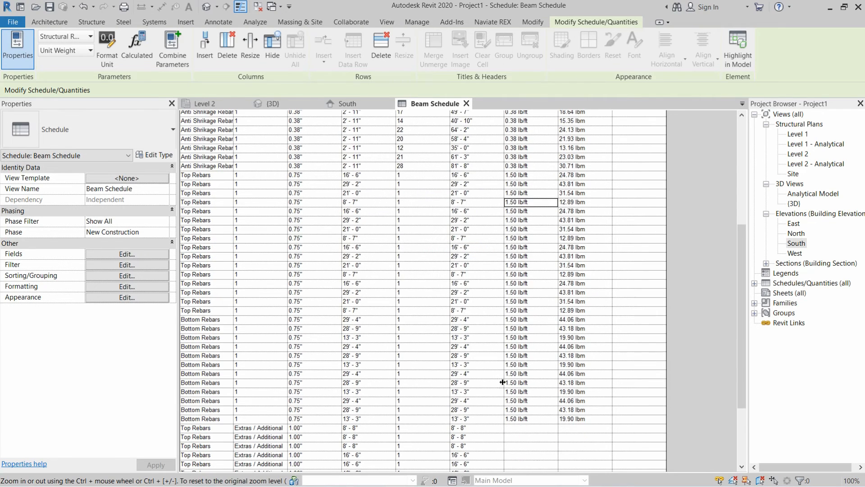
{"action": "left_click", "coordinate": [516, 442]}
{"action": "key", "text": "Return"}
{"action": "key", "text": "Return"}
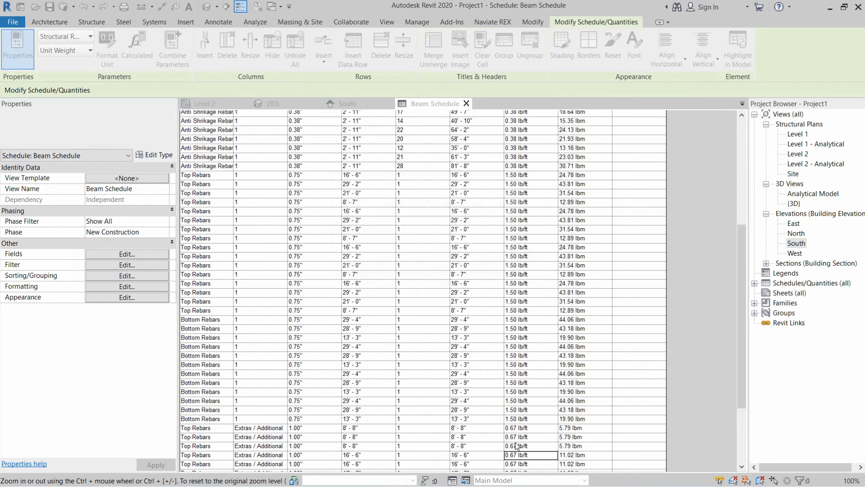
- Set the Unit Weight of the 1.00" extra top rebars to 2.67 and apply it to all #8 bars
{"action": "scroll", "coordinate": [525, 403], "scroll_direction": "down", "scroll_amount": 4}
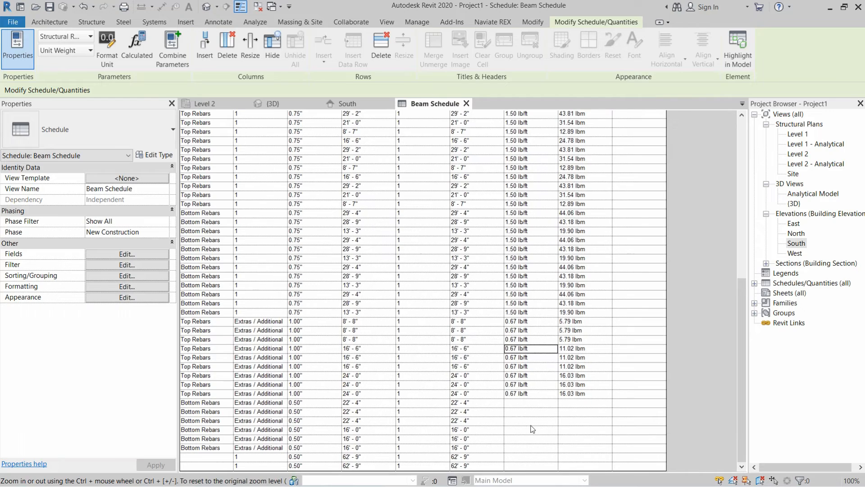
{"action": "left_click", "coordinate": [531, 425]}
{"action": "left_click", "coordinate": [514, 324]}
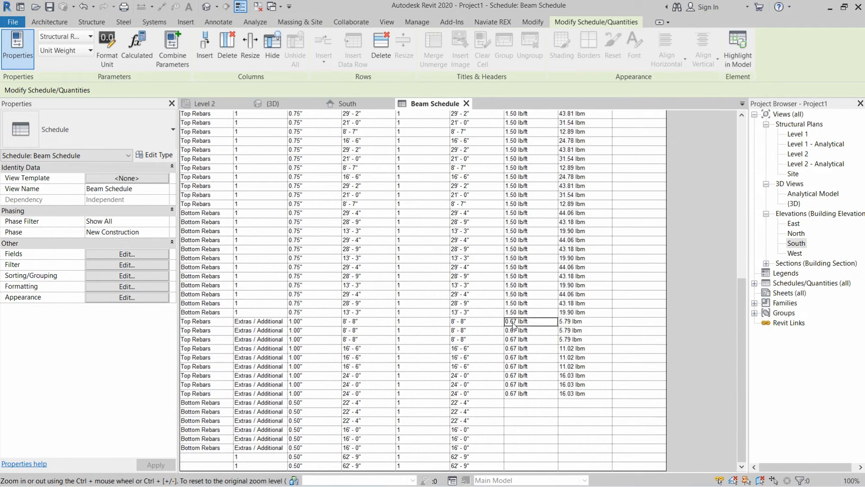
{"action": "left_click", "coordinate": [514, 323]}
{"action": "left_click_drag", "start_coordinate": [532, 321], "coordinate": [501, 327]}
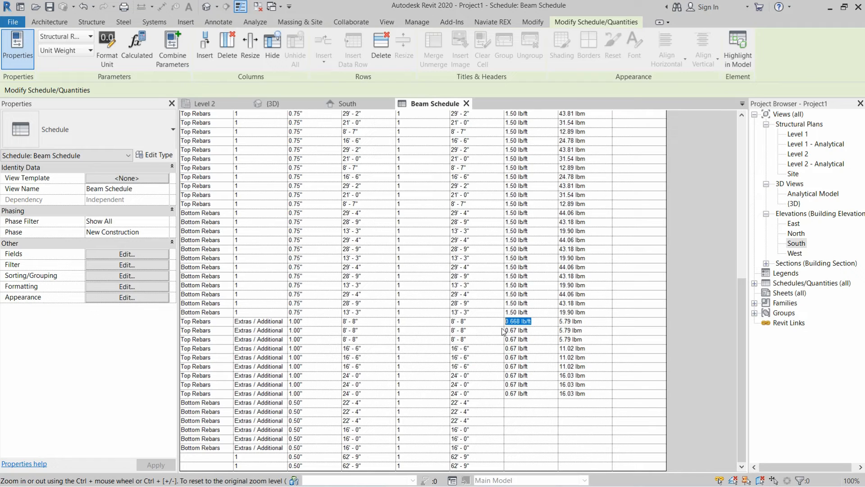
{"action": "type", "text": "2.67"}
{"action": "key", "text": "Return"}
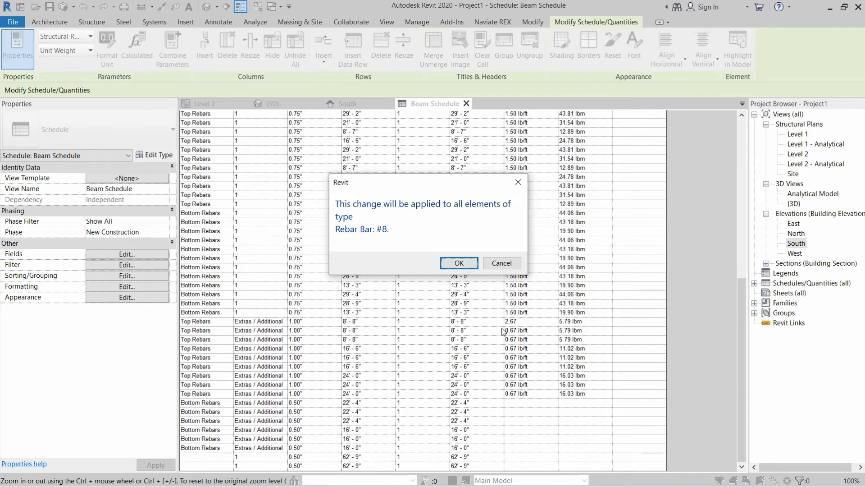
{"action": "key", "text": "Return"}
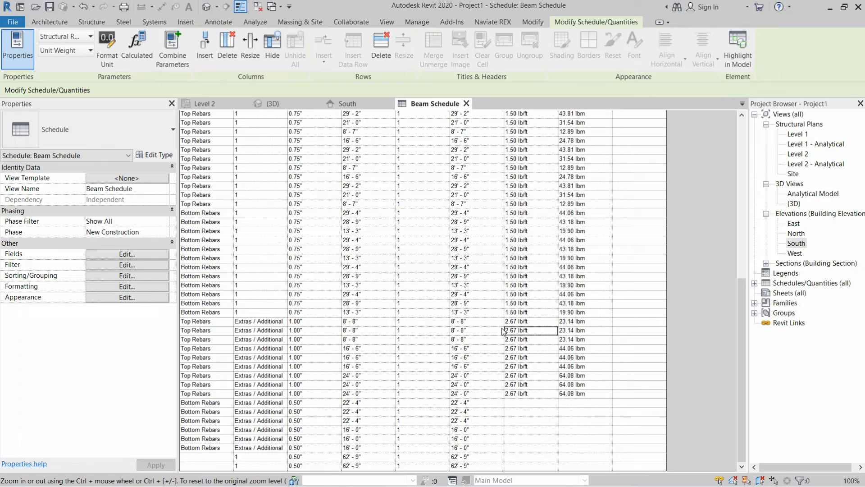
- Set the Unit Weight of the 0.50" extra bottom rebars to 0.668 for all bars of that type
{"action": "left_click", "coordinate": [515, 409]}
{"action": "key", "text": "Return"}
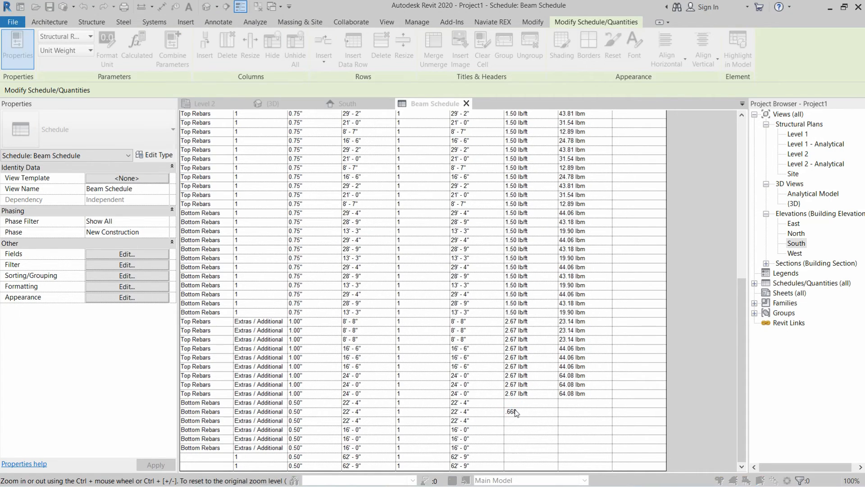
{"action": "key", "text": "Return"}
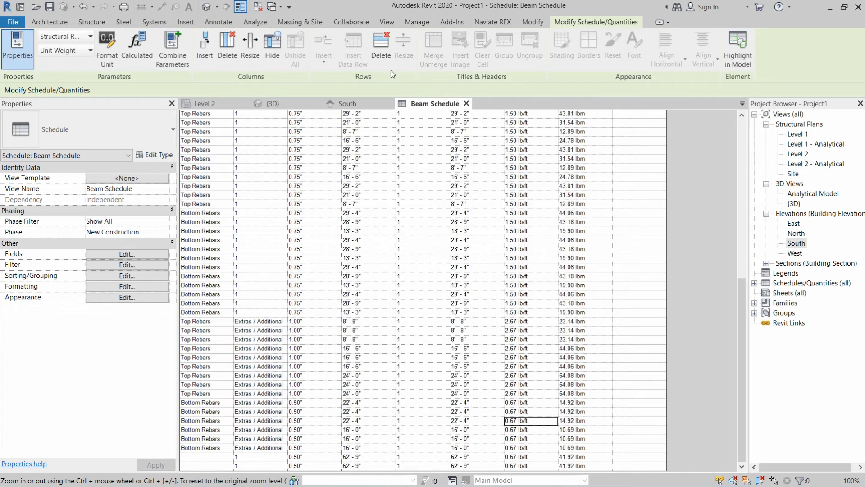
- Override the project settings for the Total Weight column and format it in kilograms with 2 decimal places
{"action": "scroll", "coordinate": [410, 169], "scroll_direction": "up", "scroll_amount": 10}
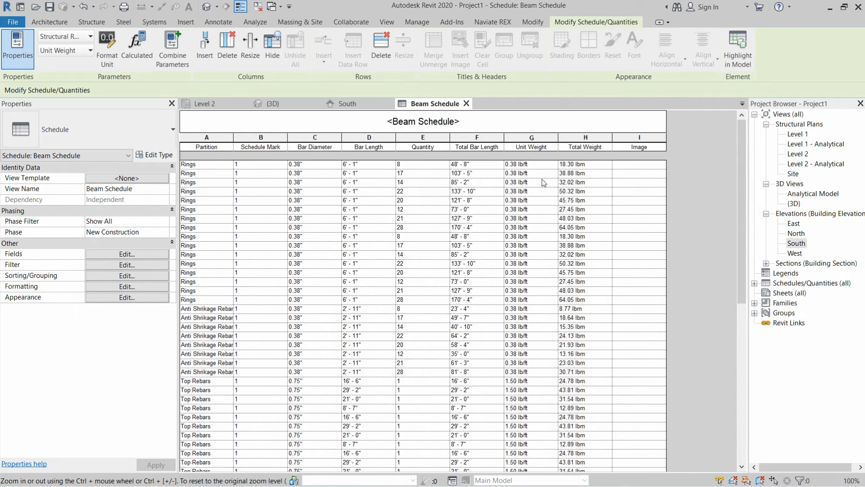
{"action": "left_click", "coordinate": [604, 193]}
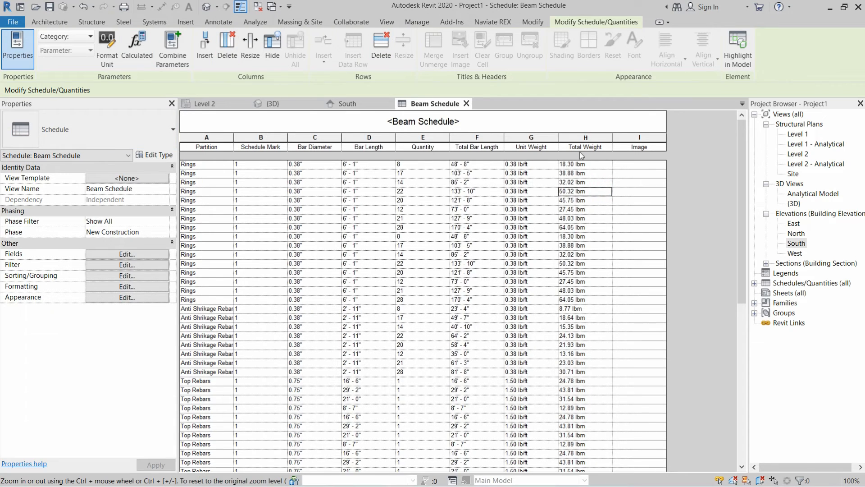
{"action": "left_click", "coordinate": [107, 45]}
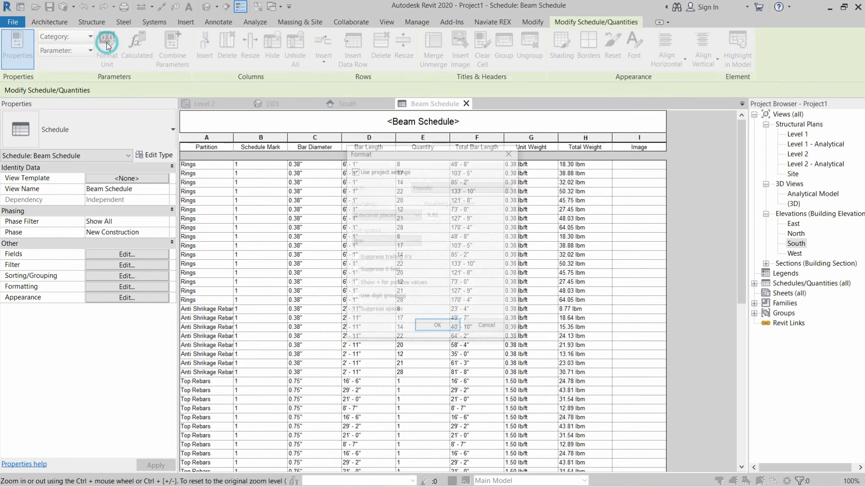
{"action": "left_click", "coordinate": [377, 170]}
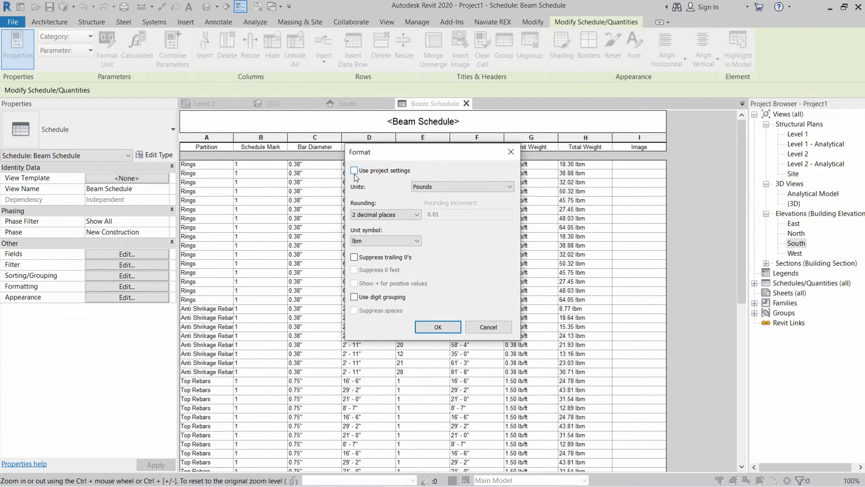
{"action": "left_click", "coordinate": [422, 188]}
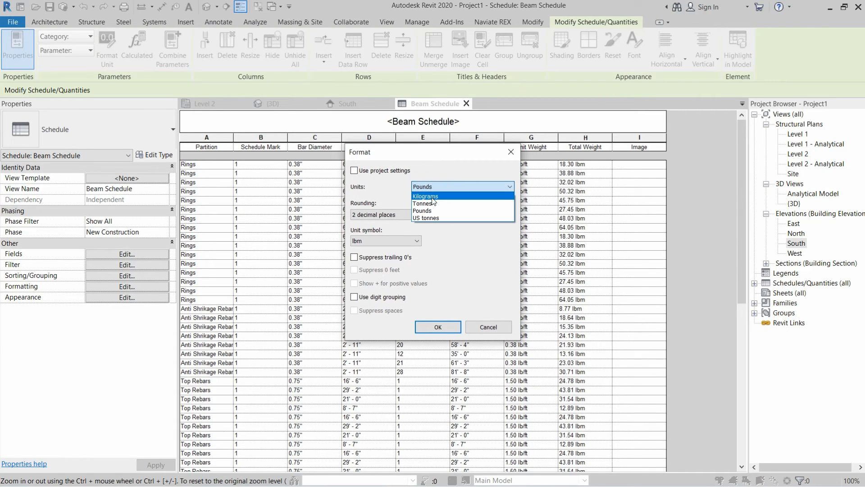
{"action": "left_click", "coordinate": [425, 201]}
{"action": "left_click", "coordinate": [435, 190]}
{"action": "left_click", "coordinate": [433, 195]}
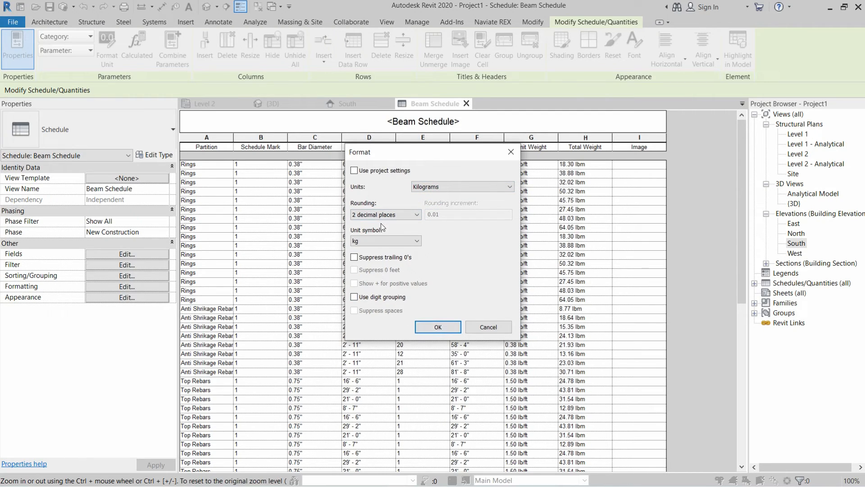
{"action": "left_click", "coordinate": [399, 214]}
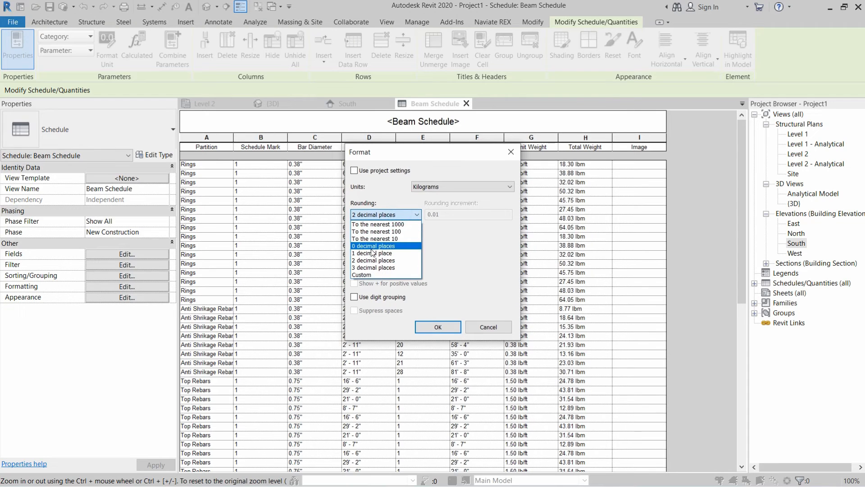
{"action": "left_click", "coordinate": [475, 251]}
{"action": "left_click", "coordinate": [437, 327]}
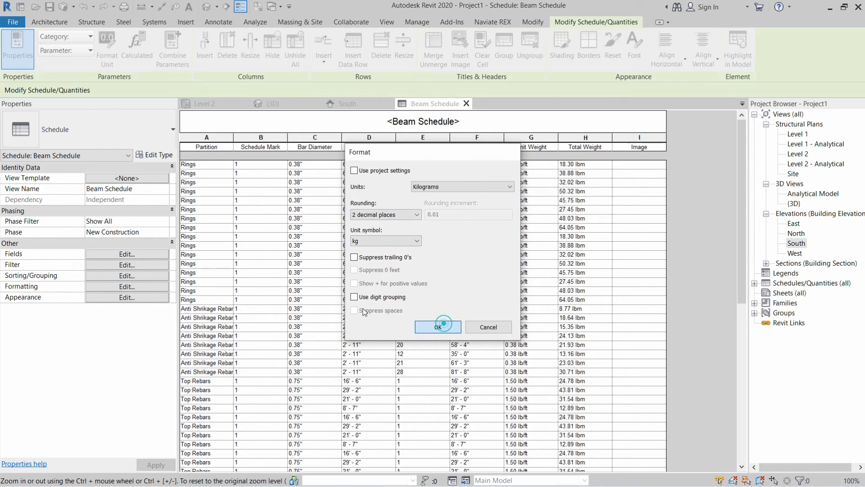
- Turn off itemizing every instance and sort the schedule by Total Bar Length
{"action": "scroll", "coordinate": [598, 289], "scroll_direction": "down", "scroll_amount": 10}
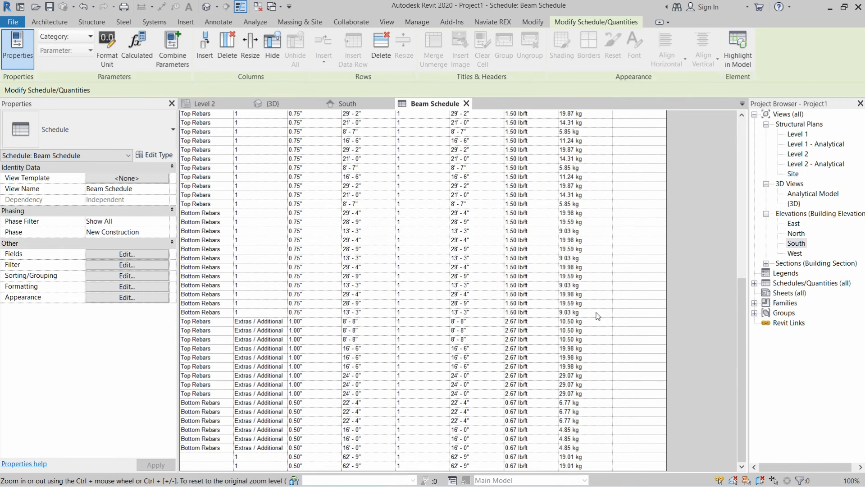
{"action": "scroll", "coordinate": [590, 384], "scroll_direction": "up", "scroll_amount": 15}
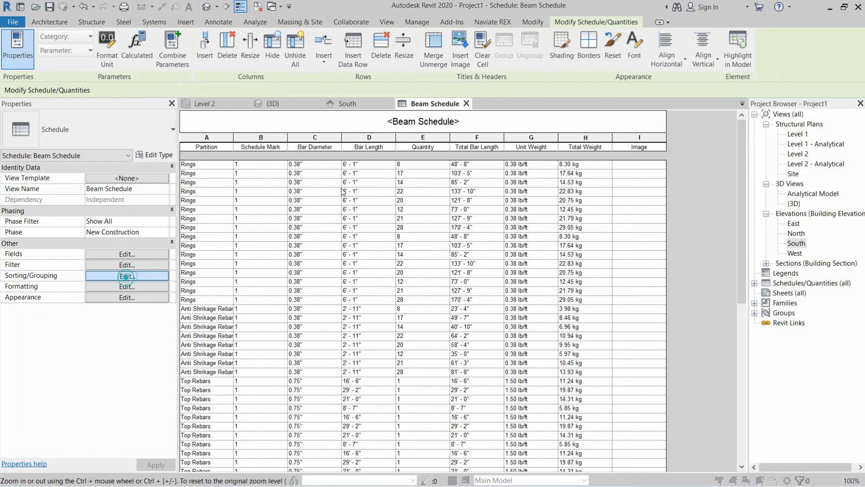
{"action": "left_click", "coordinate": [126, 275]}
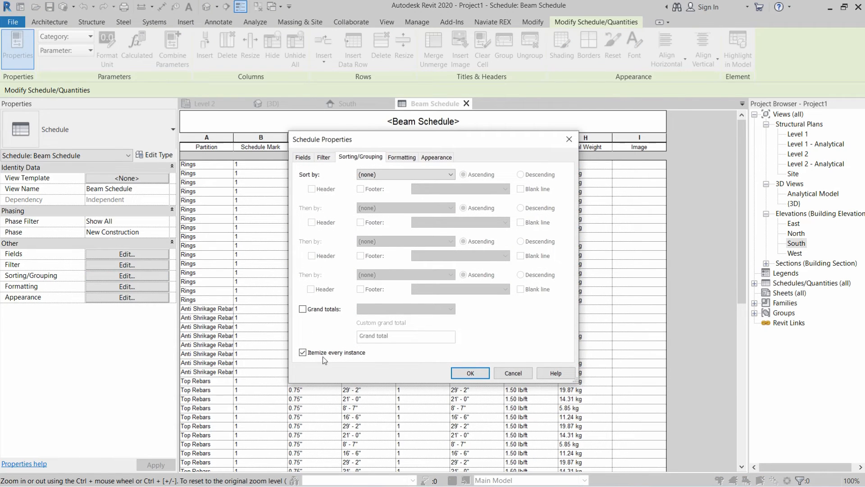
{"action": "left_click", "coordinate": [303, 352]}
{"action": "left_click_drag", "start_coordinate": [360, 147], "coordinate": [553, 136]}
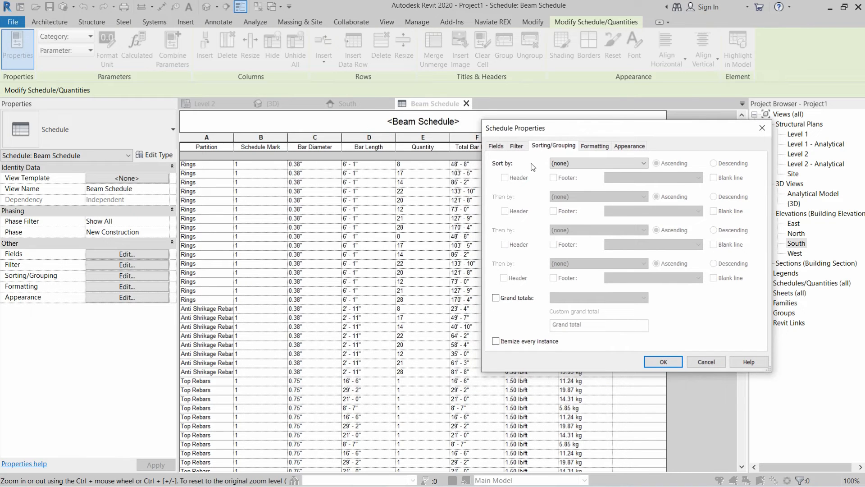
{"action": "left_click", "coordinate": [573, 166]}
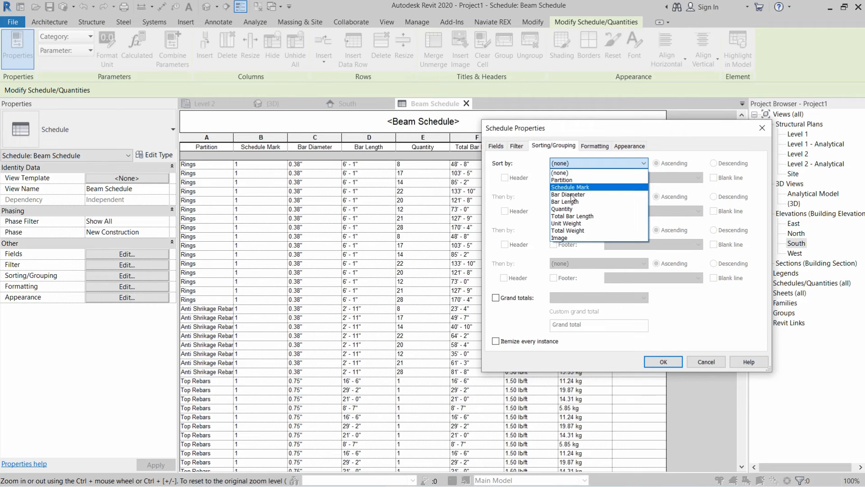
{"action": "left_click", "coordinate": [559, 217]}
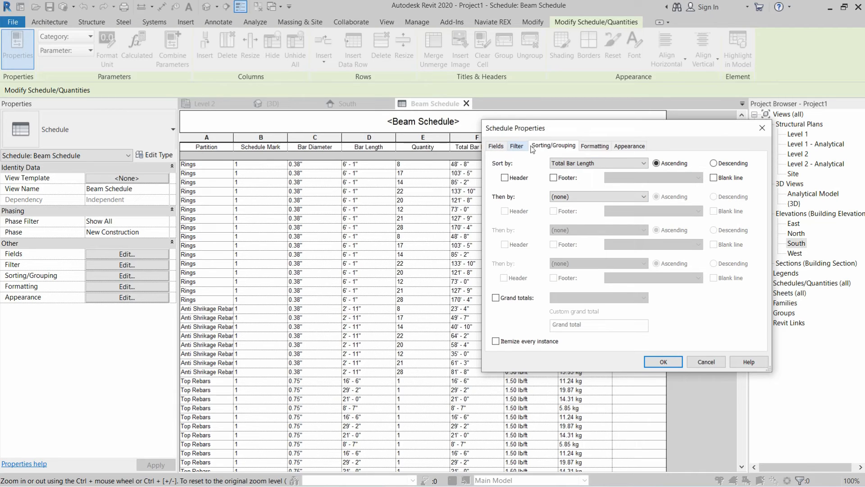
- Enable grand totals for the schedule and set them to Totals only
{"action": "left_click", "coordinate": [499, 147]}
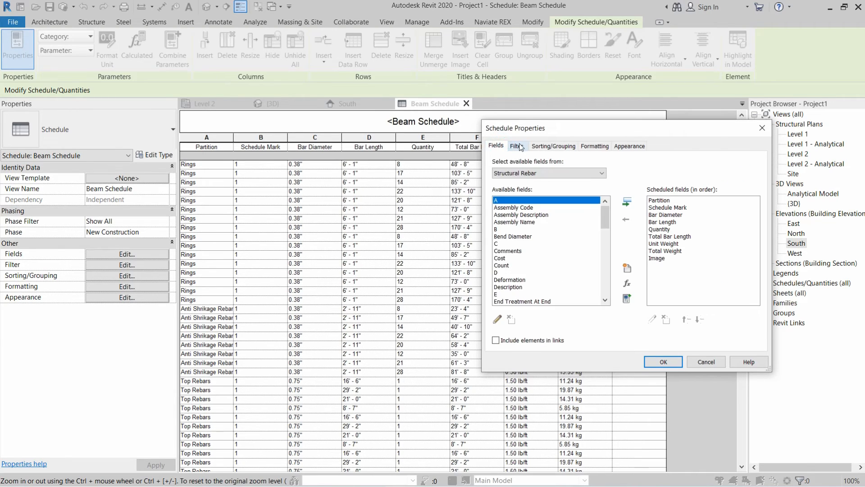
{"action": "left_click", "coordinate": [516, 145]}
{"action": "left_click", "coordinate": [545, 146]}
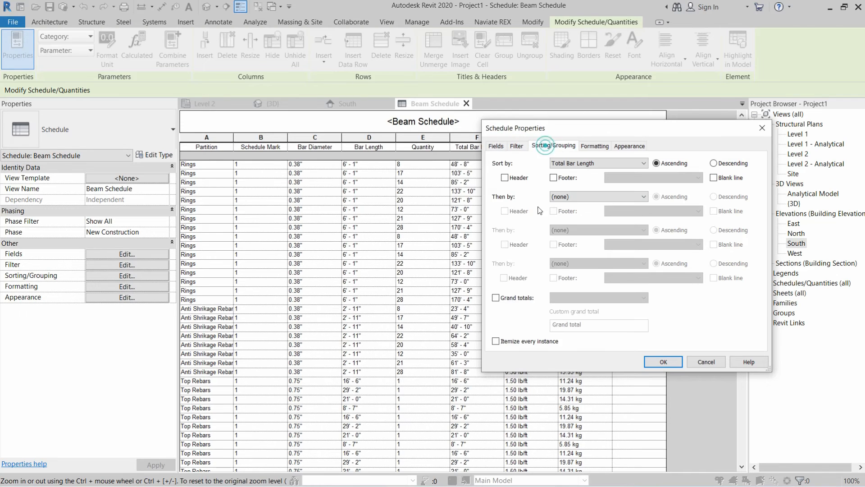
{"action": "left_click", "coordinate": [496, 298]}
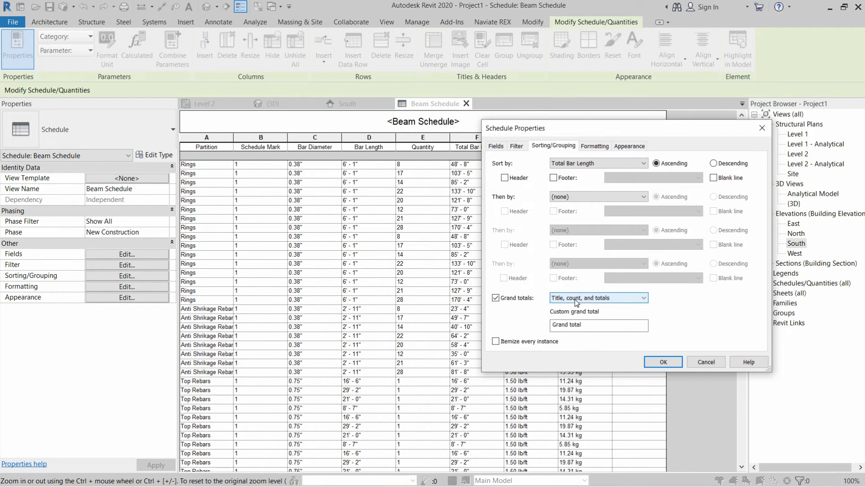
{"action": "left_click", "coordinate": [561, 298]}
{"action": "left_click", "coordinate": [563, 329]}
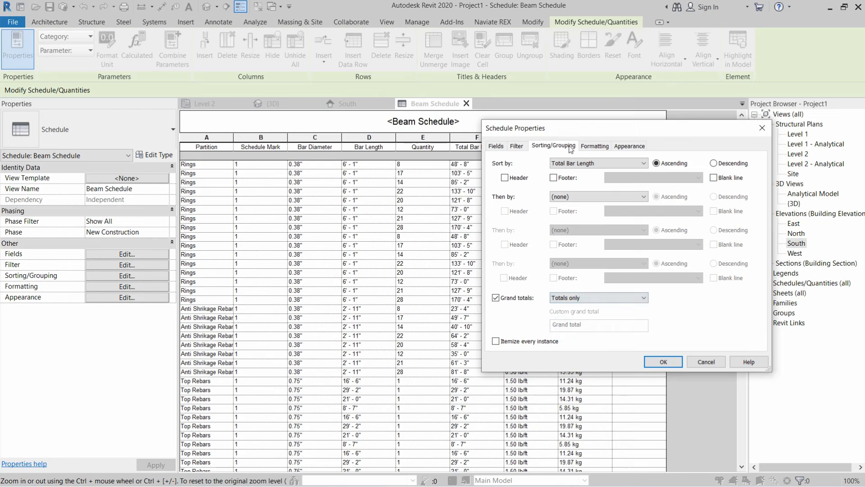
- Set the Total Weight field to calculate totals and apply the schedule properties
{"action": "left_click", "coordinate": [605, 146]}
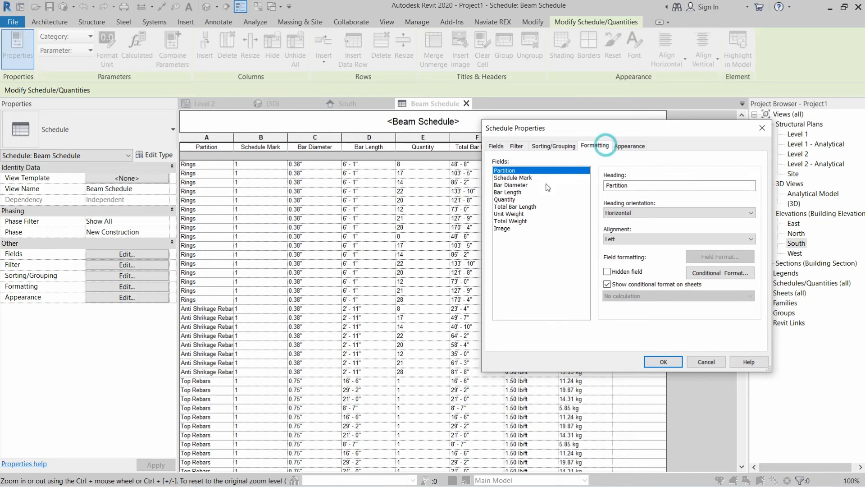
{"action": "left_click", "coordinate": [505, 221]}
{"action": "left_click", "coordinate": [611, 295]}
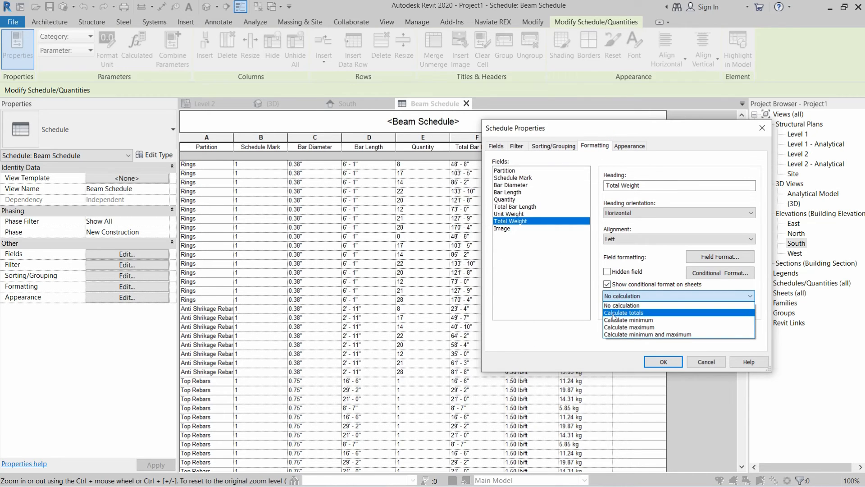
{"action": "left_click", "coordinate": [613, 313]}
{"action": "left_click", "coordinate": [660, 361]}
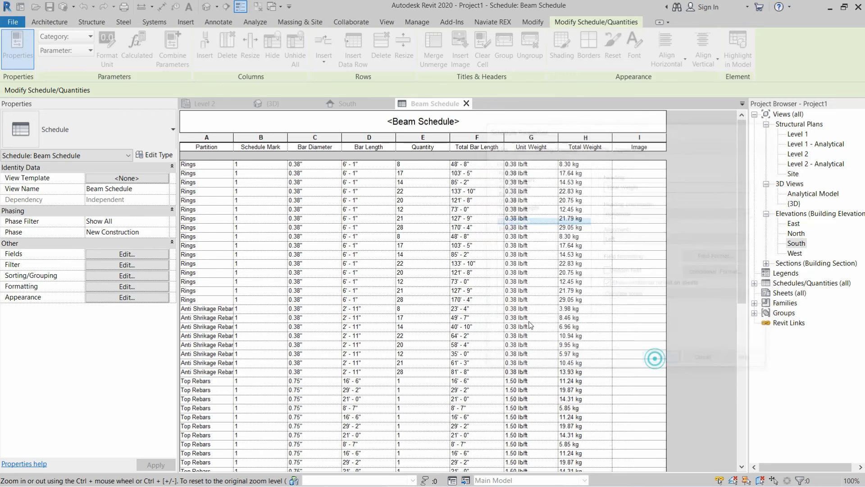
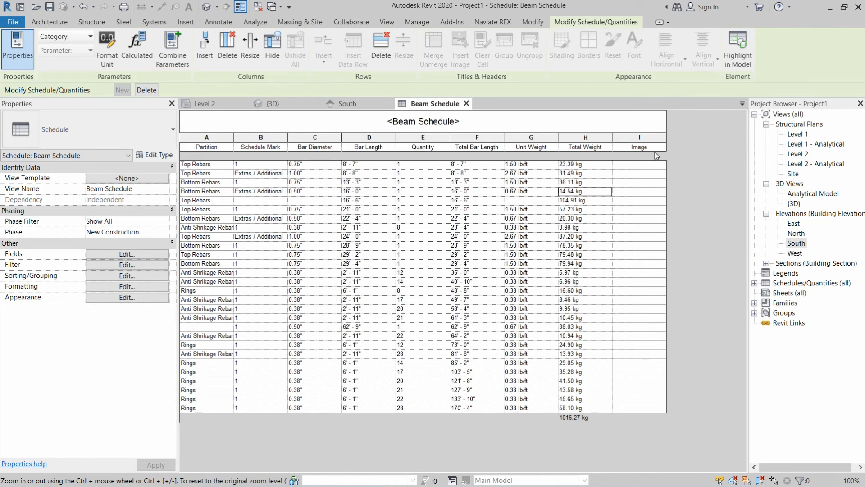
- Add the images 2.PNG, 17.PNG and T1.PNG from the Desktop through the first Top Rebars row's Image cell
{"action": "left_click", "coordinate": [633, 165]}
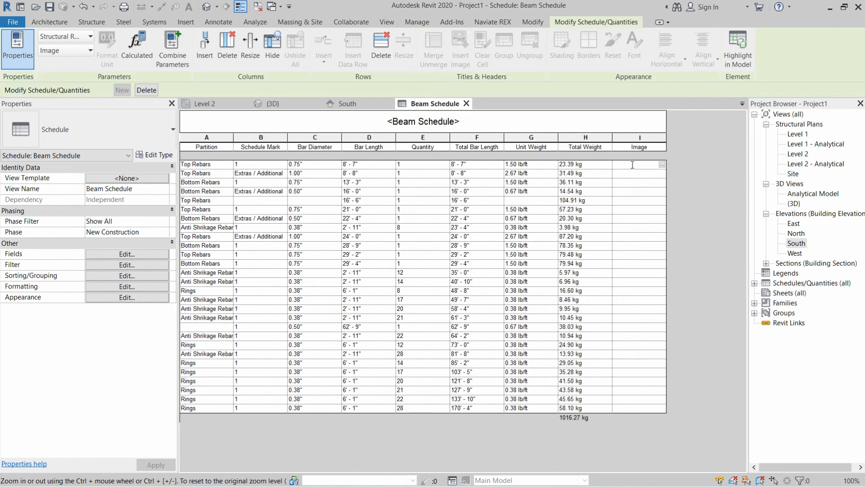
{"action": "left_click", "coordinate": [661, 165]}
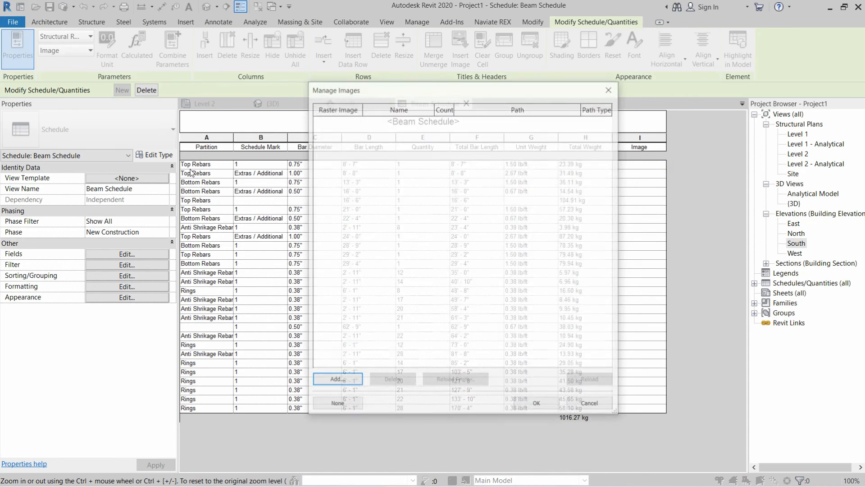
{"action": "left_click", "coordinate": [338, 381]}
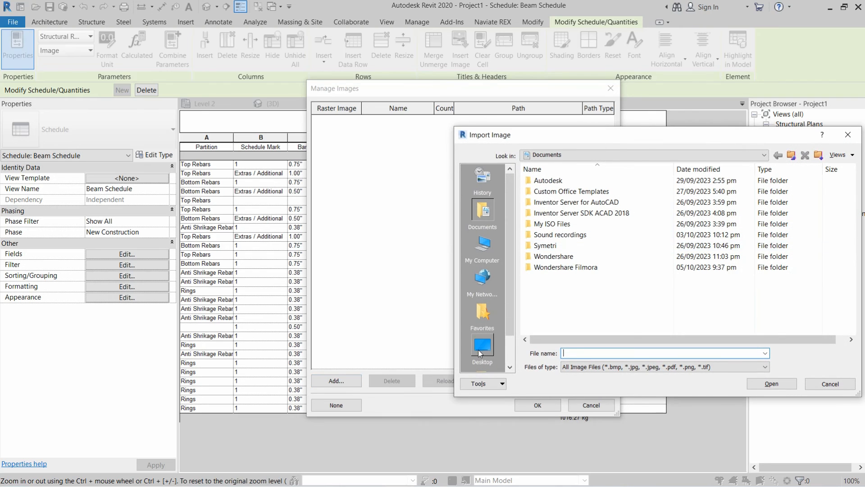
{"action": "scroll", "coordinate": [495, 284], "scroll_direction": "down", "scroll_amount": 1}
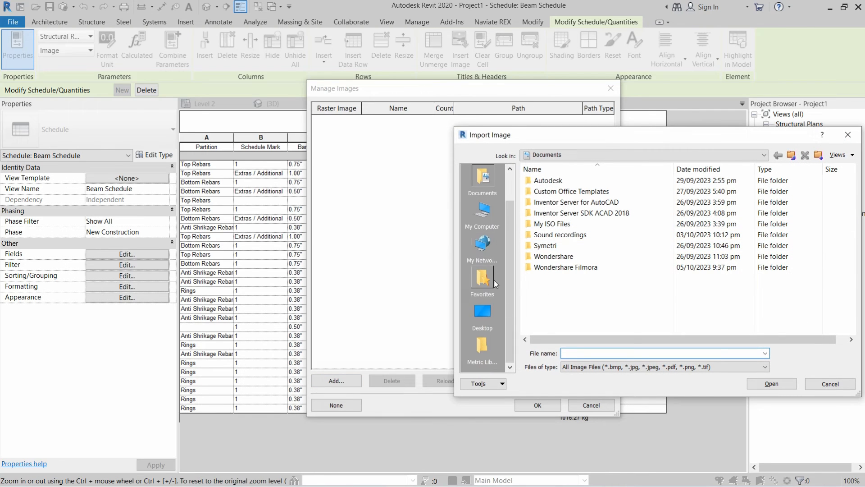
{"action": "left_click", "coordinate": [482, 312]}
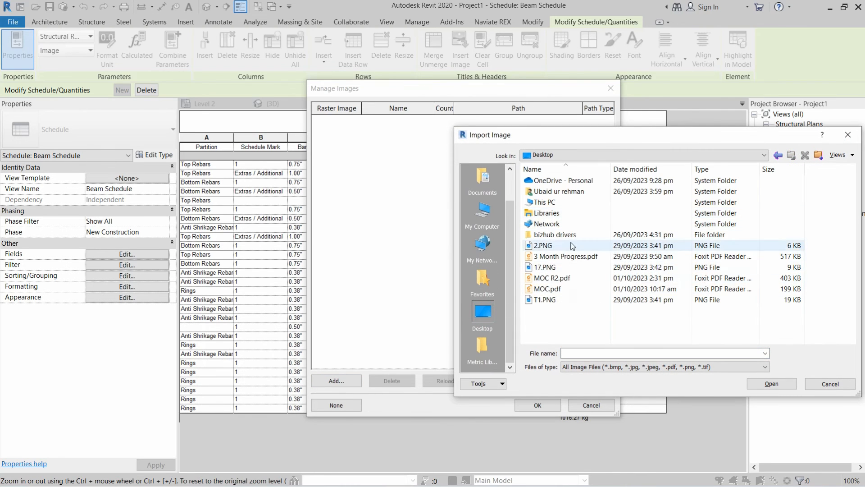
{"action": "left_click", "coordinate": [542, 245]}
{"action": "left_click", "coordinate": [542, 267], "text": "ctrl"}
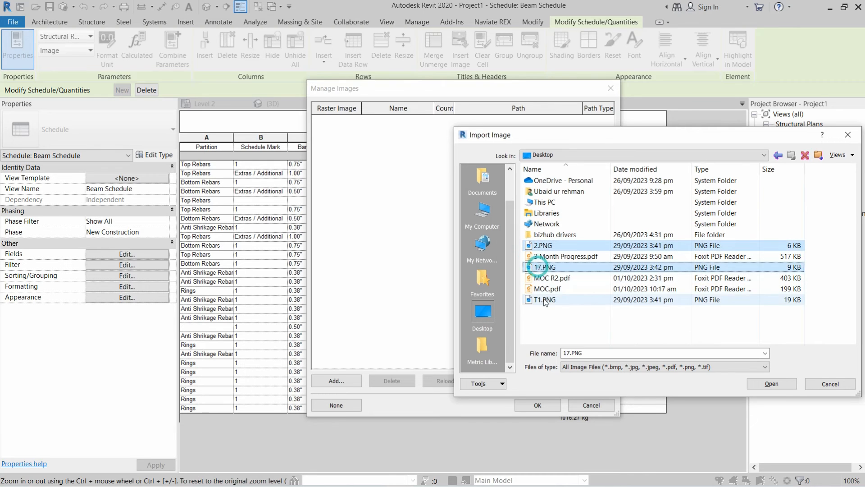
{"action": "left_click", "coordinate": [543, 300], "text": "ctrl"}
{"action": "left_click", "coordinate": [770, 383]}
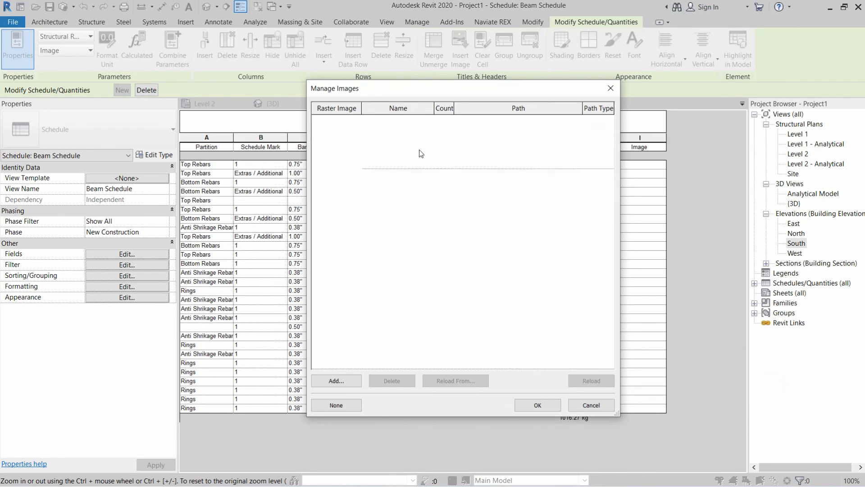
- Assign 17.PNG as the image of the first Top Rebars row
{"action": "left_click", "coordinate": [441, 273]}
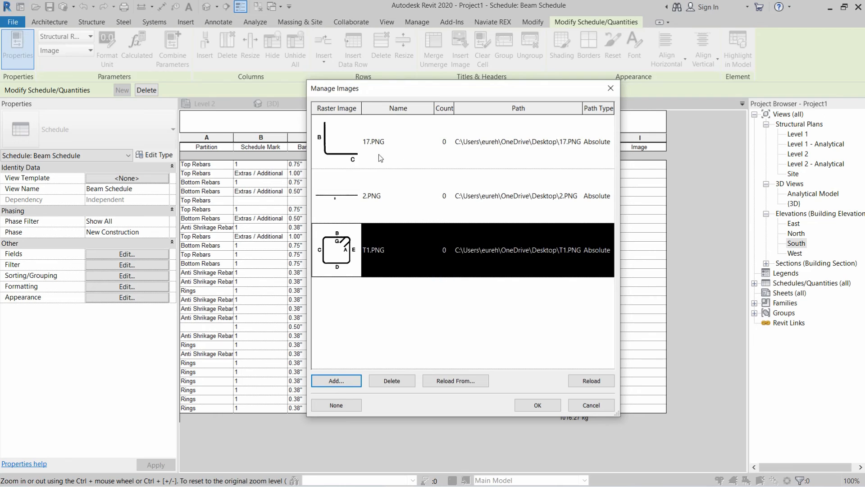
{"action": "left_click", "coordinate": [351, 153]}
{"action": "double_click", "coordinate": [351, 153]}
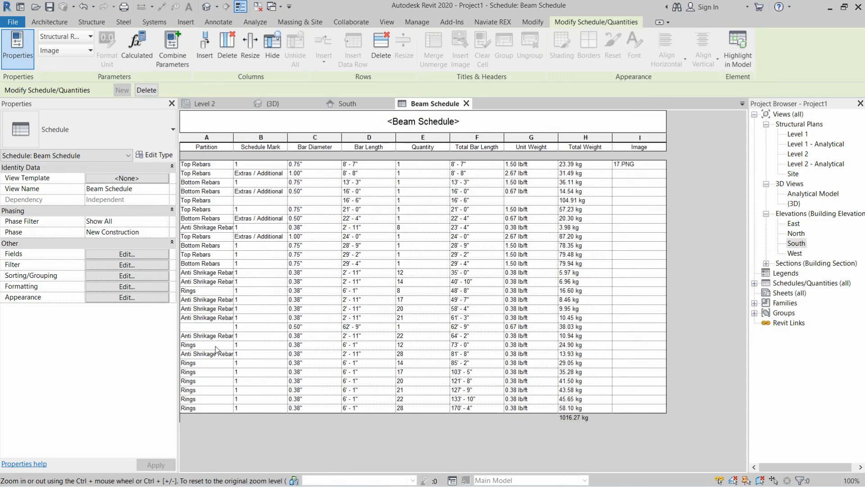
- Assign T1.PNG as the image of the Rings row with quantity 12
{"action": "left_click", "coordinate": [661, 345]}
{"action": "left_click", "coordinate": [661, 344]}
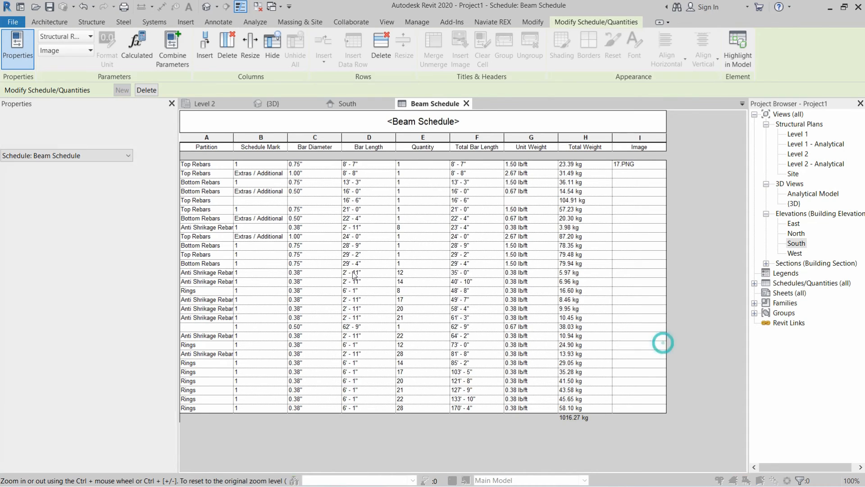
{"action": "double_click", "coordinate": [354, 251]}
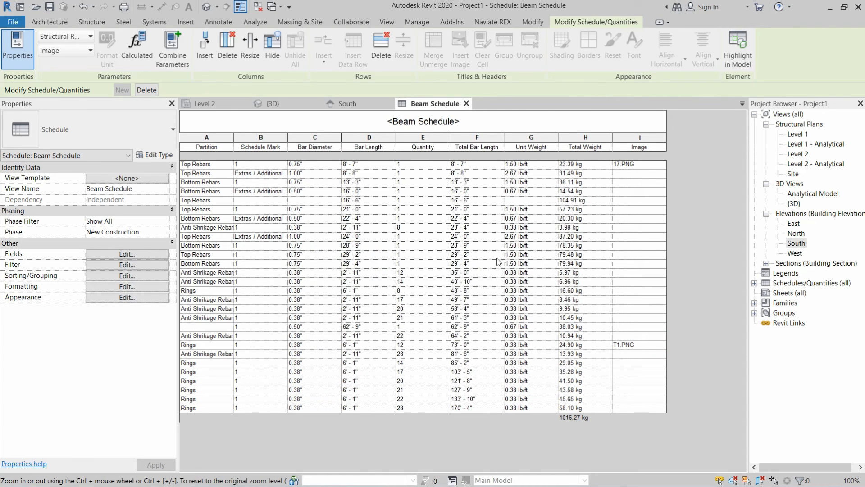
- Assign 2.PNG as the image of the Anti Shrikage Rebars row with quantity 12
{"action": "left_click", "coordinate": [663, 272]}
{"action": "left_click", "coordinate": [663, 272]}
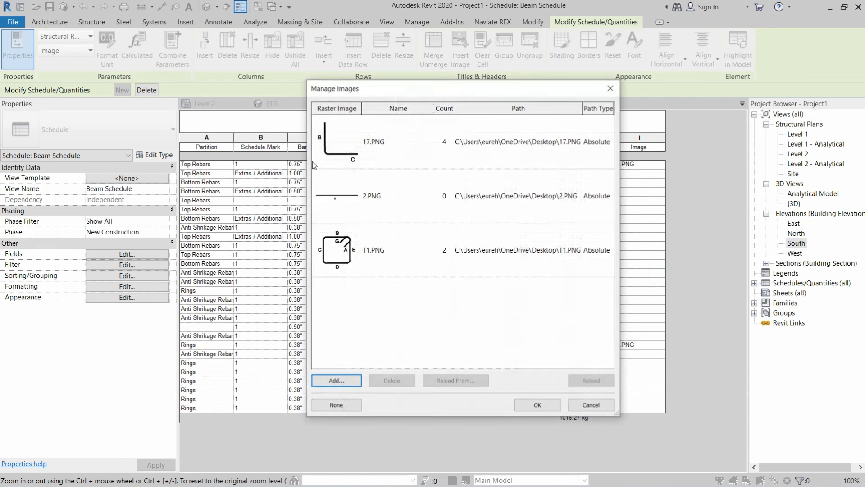
{"action": "left_click", "coordinate": [343, 200]}
{"action": "left_click", "coordinate": [538, 405]}
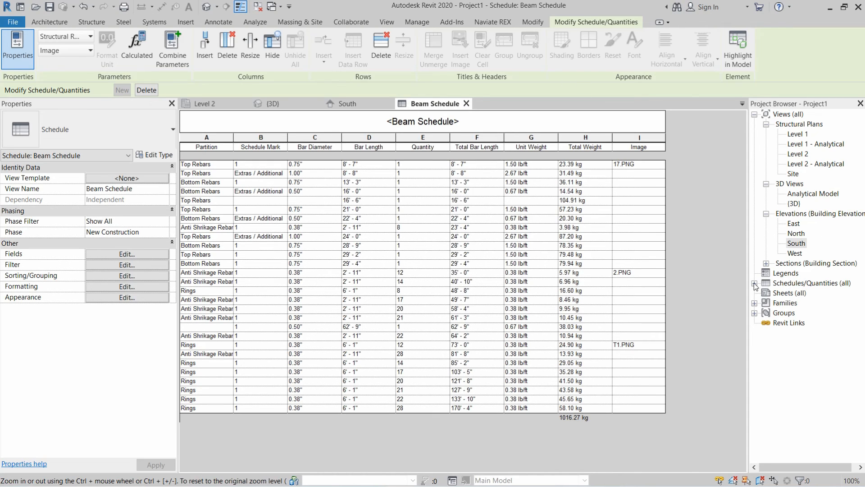
- Create a new sheet using the B 11 x 17 Horizontal titleblock, loading that family from the Titleblocks folder
{"action": "right_click", "coordinate": [781, 294]}
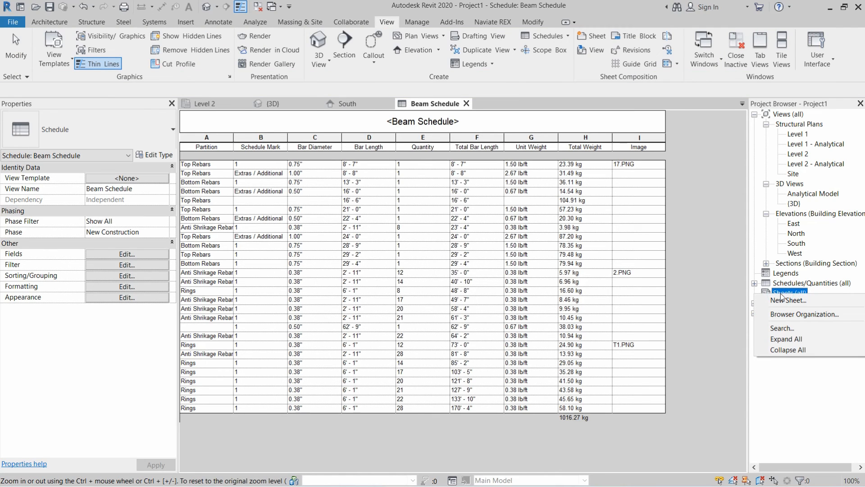
{"action": "left_click", "coordinate": [778, 300]}
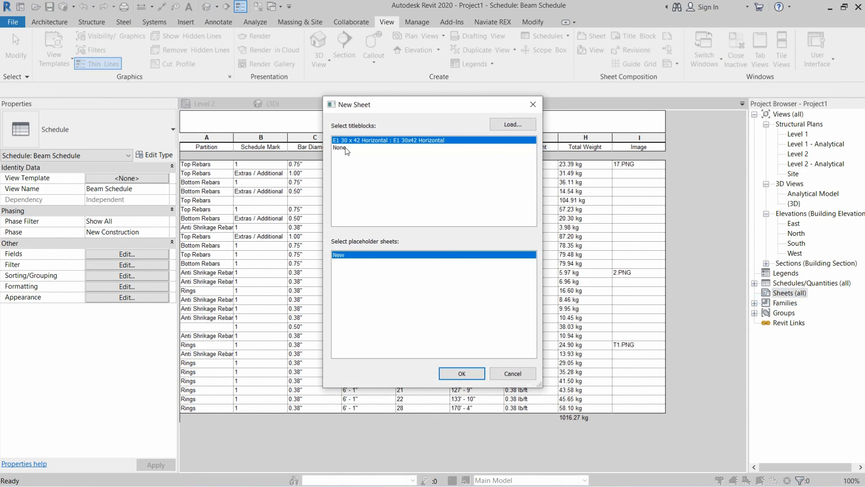
{"action": "left_click", "coordinate": [506, 125]}
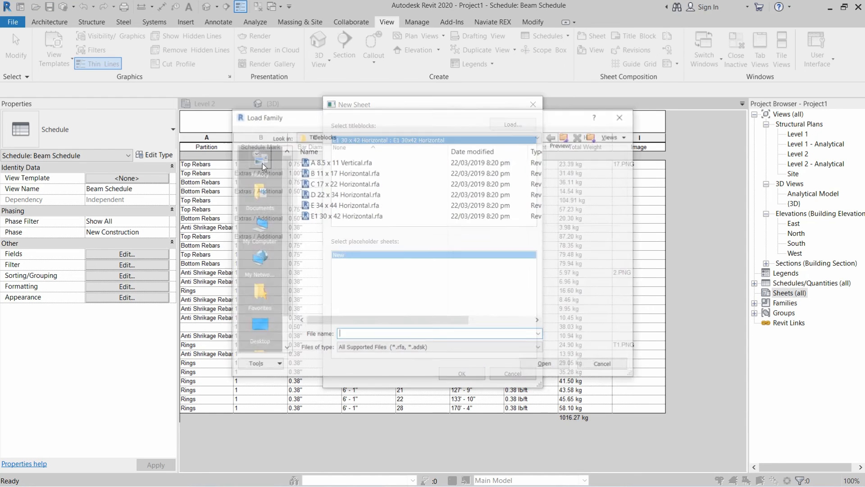
{"action": "left_click", "coordinate": [331, 175]}
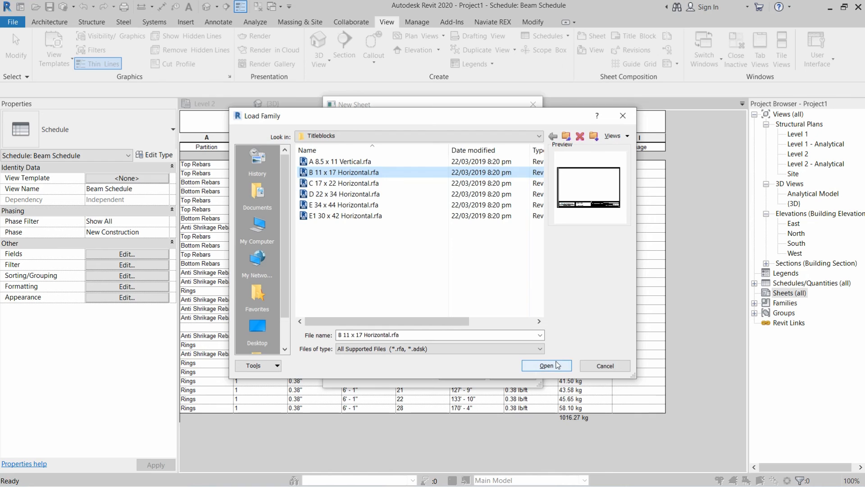
{"action": "left_click", "coordinate": [546, 365]}
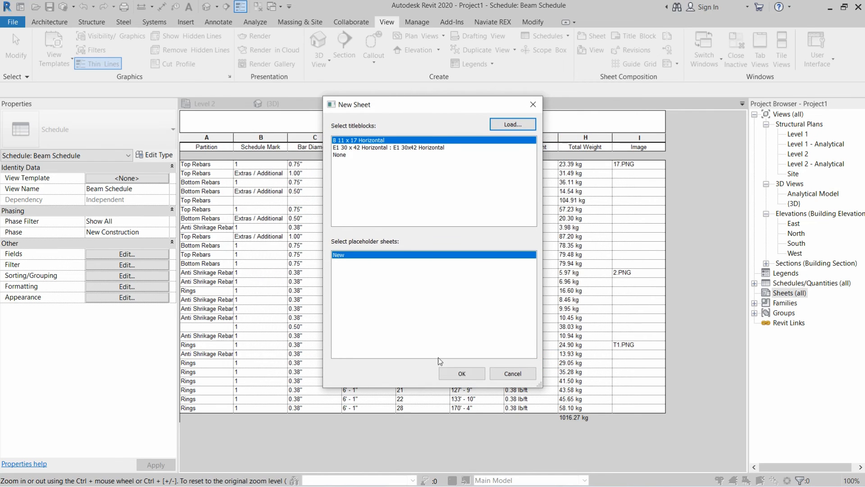
{"action": "left_click", "coordinate": [441, 373]}
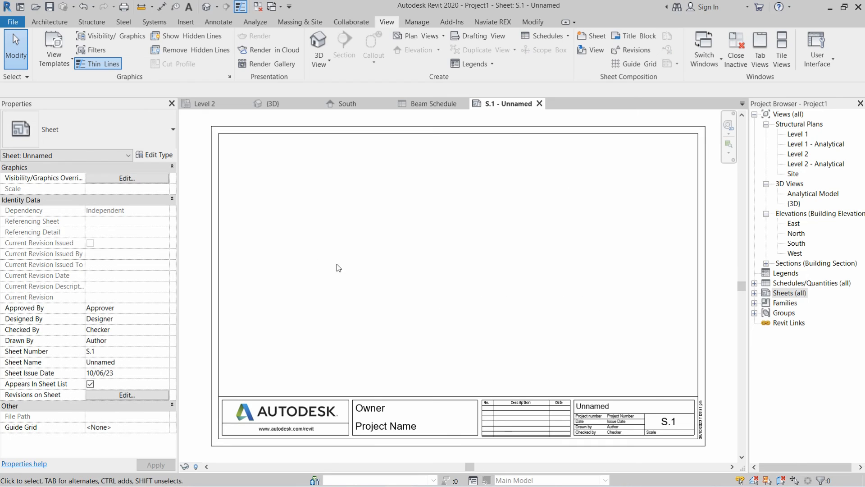
- Place the Beam Schedule on the new sheet
{"action": "left_click", "coordinate": [754, 283]}
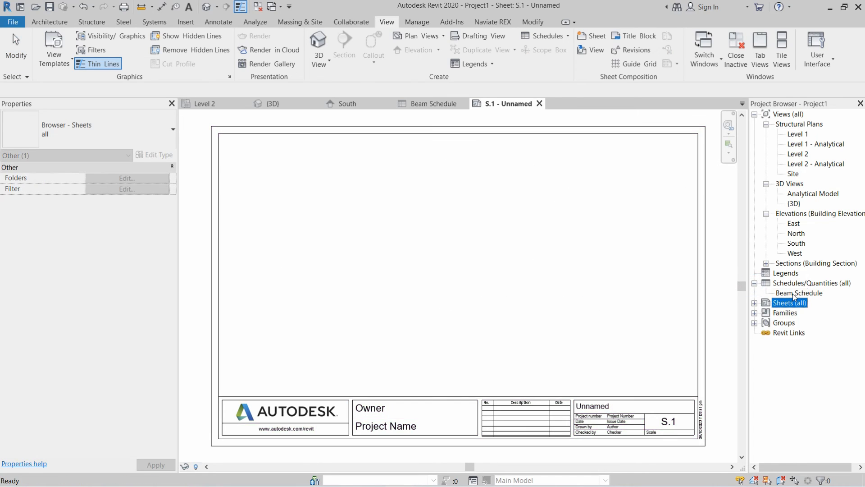
{"action": "left_click_drag", "start_coordinate": [799, 293], "coordinate": [372, 251]}
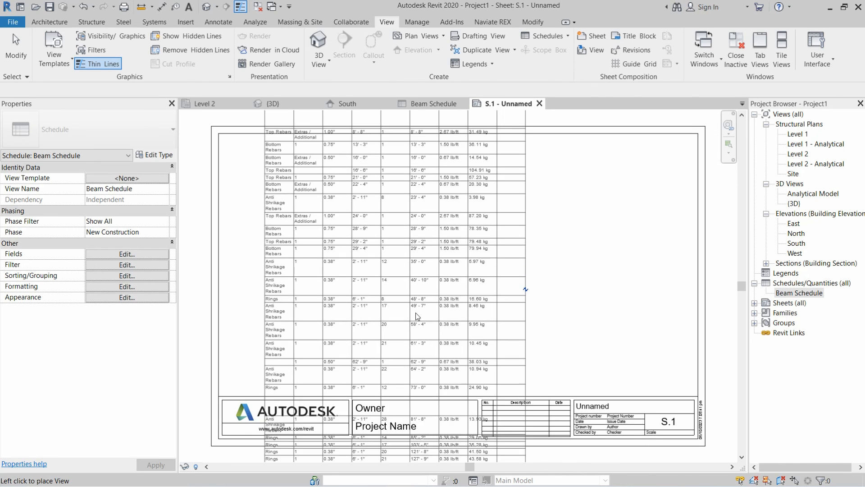
{"action": "left_click", "coordinate": [415, 314]}
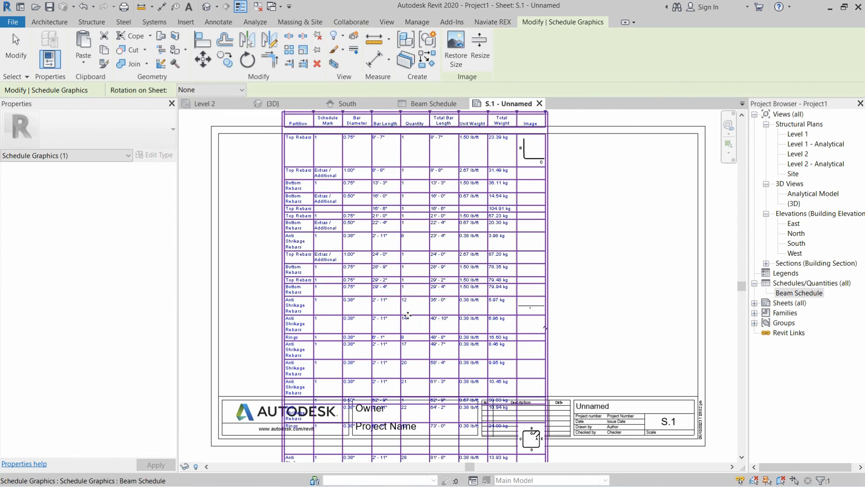
- Split the placed schedule into two side-by-side segments and move them down over the sheet's drawing area, above the title block
{"action": "scroll", "coordinate": [413, 314], "scroll_direction": "down", "scroll_amount": 3}
{"action": "scroll", "coordinate": [426, 300], "scroll_direction": "down", "scroll_amount": 2}
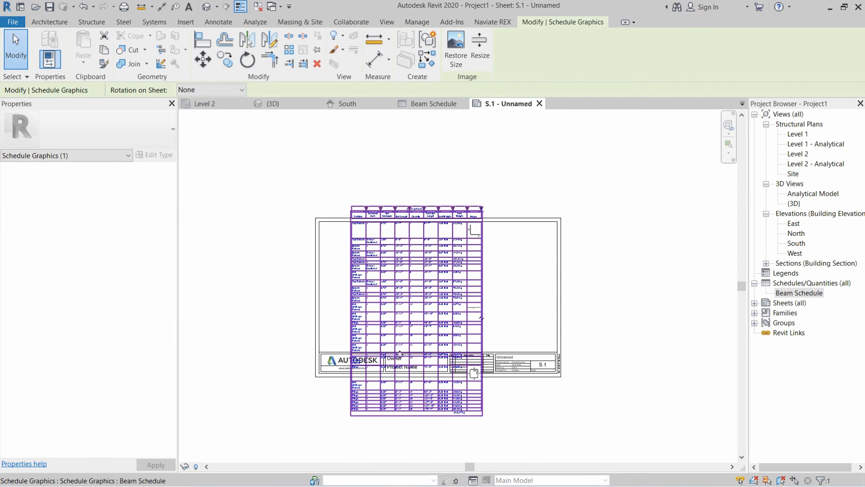
{"action": "scroll", "coordinate": [424, 413], "scroll_direction": "up", "scroll_amount": 1}
{"action": "scroll", "coordinate": [423, 413], "scroll_direction": "up", "scroll_amount": 1}
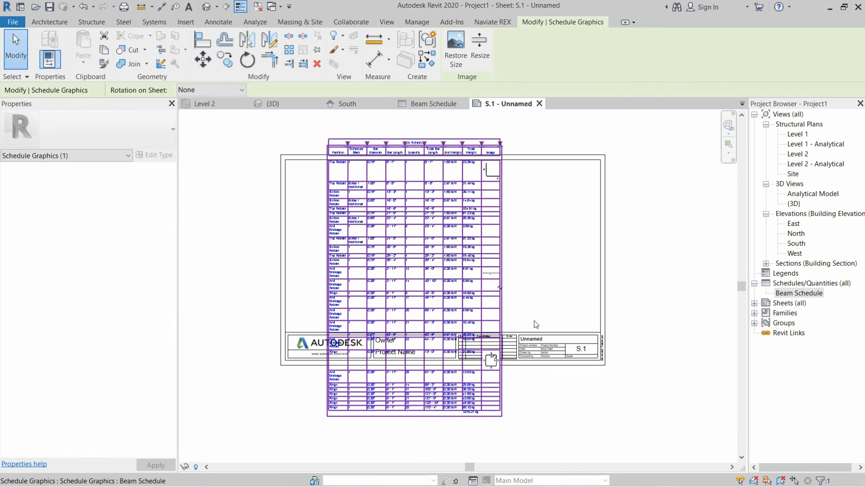
{"action": "left_click", "coordinate": [501, 288]}
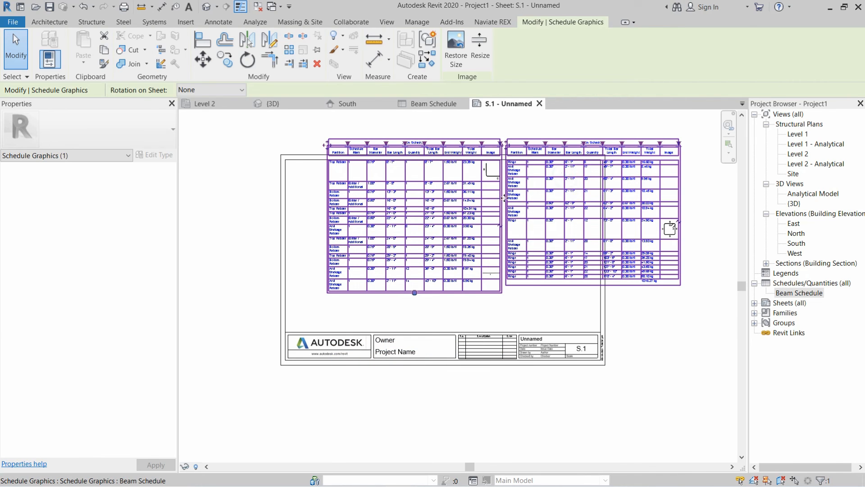
{"action": "mouse_move", "coordinate": [482, 205]}
{"action": "left_mouse_down"}
{"action": "mouse_move", "coordinate": [480, 220]}
{"action": "mouse_move", "coordinate": [494, 214]}
{"action": "left_mouse_up"}
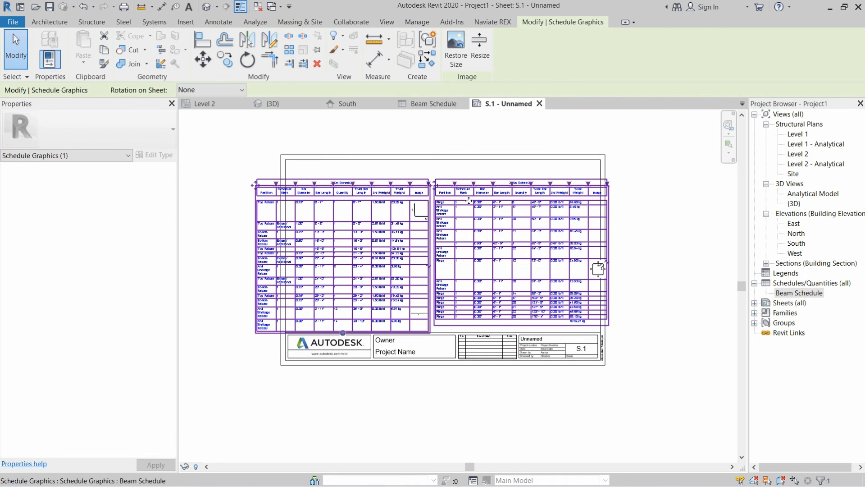
{"action": "key", "text": "Right"}
{"action": "key", "text": "Right"}
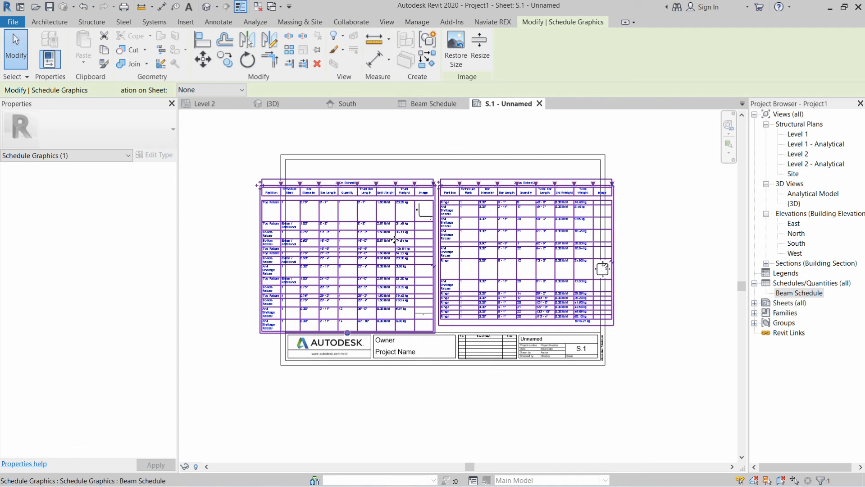
{"action": "scroll", "coordinate": [394, 239], "scroll_direction": "up", "scroll_amount": 1}
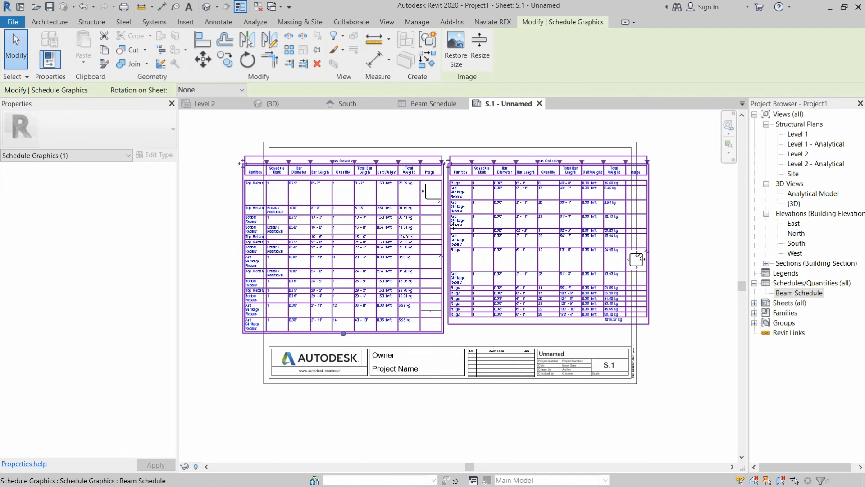
{"action": "left_click", "coordinate": [553, 430]}
{"action": "scroll", "coordinate": [509, 183], "scroll_direction": "up", "scroll_amount": 1}
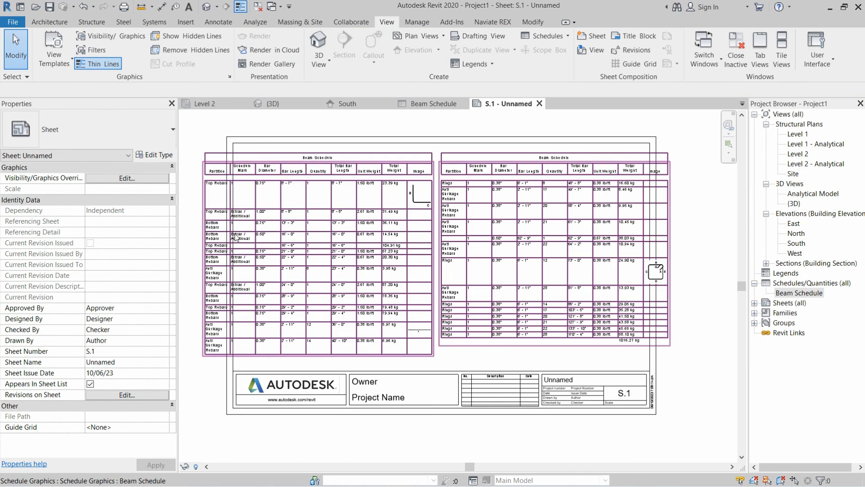
- In the Beam Schedule view, narrow the columns from Bar Diameter through Total Weight and slightly widen the Image column
{"action": "left_click", "coordinate": [432, 103]}
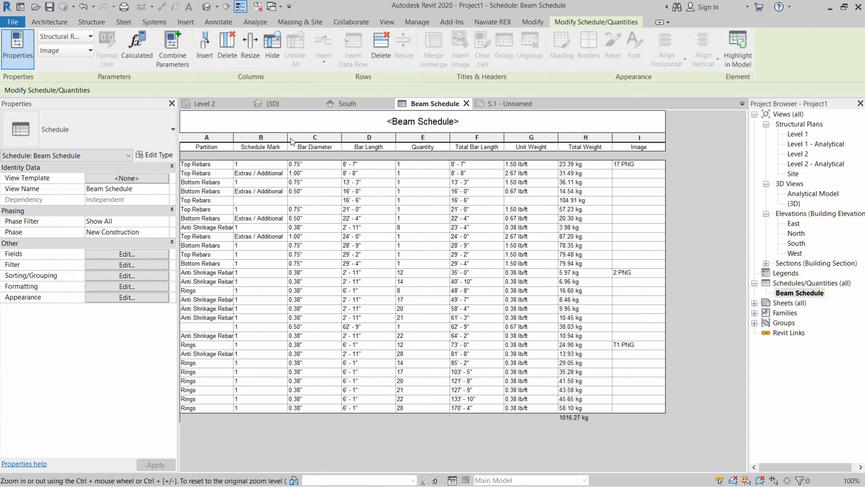
{"action": "left_click_drag", "start_coordinate": [341, 138], "coordinate": [323, 138]}
{"action": "mouse_move", "coordinate": [377, 133]}
{"action": "left_mouse_down"}
{"action": "mouse_move", "coordinate": [360, 137]}
{"action": "mouse_move", "coordinate": [391, 137]}
{"action": "left_mouse_up"}
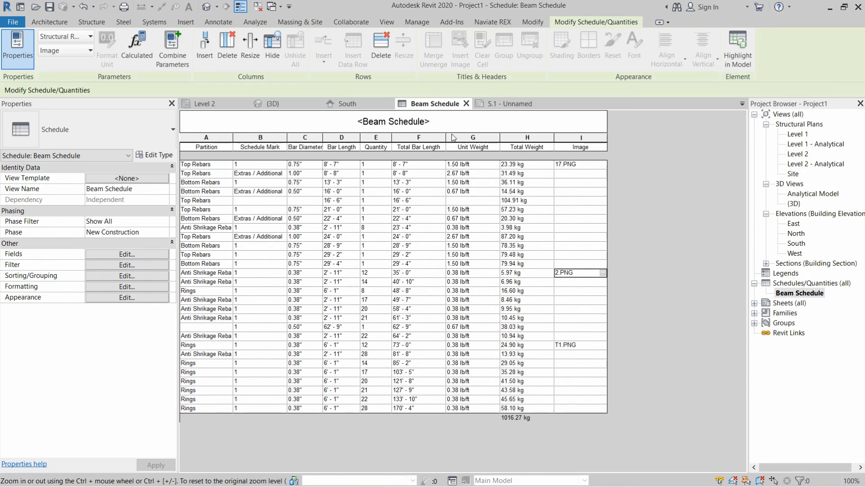
{"action": "left_click_drag", "start_coordinate": [446, 133], "coordinate": [429, 135]}
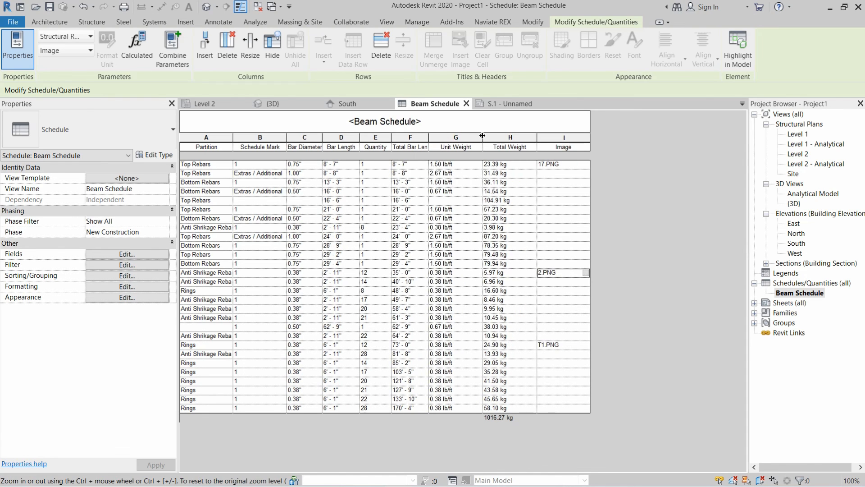
{"action": "left_click_drag", "start_coordinate": [482, 136], "coordinate": [471, 136]}
{"action": "left_click_drag", "start_coordinate": [525, 136], "coordinate": [518, 139]}
{"action": "mouse_move", "coordinate": [570, 135]}
{"action": "left_mouse_down"}
{"action": "mouse_move", "coordinate": [560, 135]}
{"action": "mouse_move", "coordinate": [574, 136]}
{"action": "left_mouse_up"}
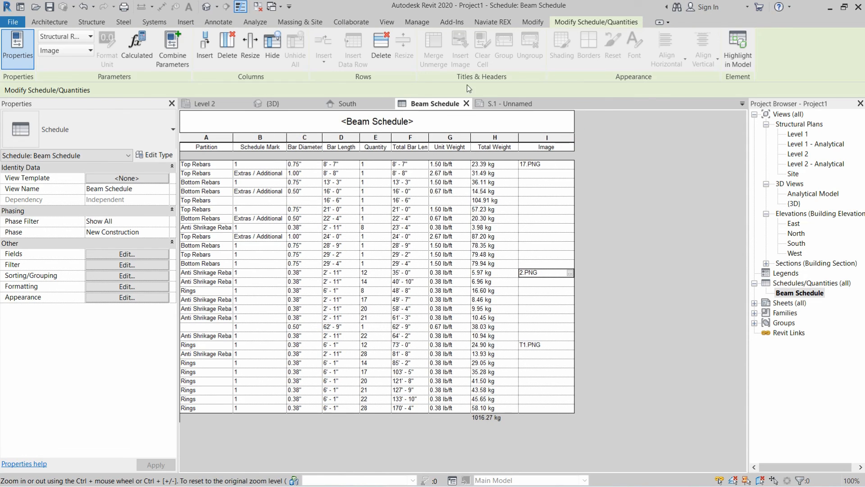
- Move the split schedule inside sheet S.1's border and extend its first segment so both segments clear the title block
{"action": "left_click", "coordinate": [510, 103]}
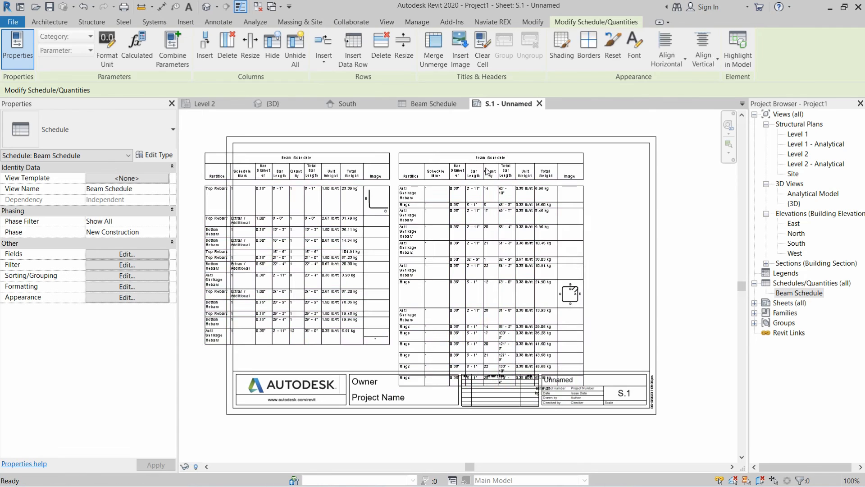
{"action": "left_click", "coordinate": [425, 220]}
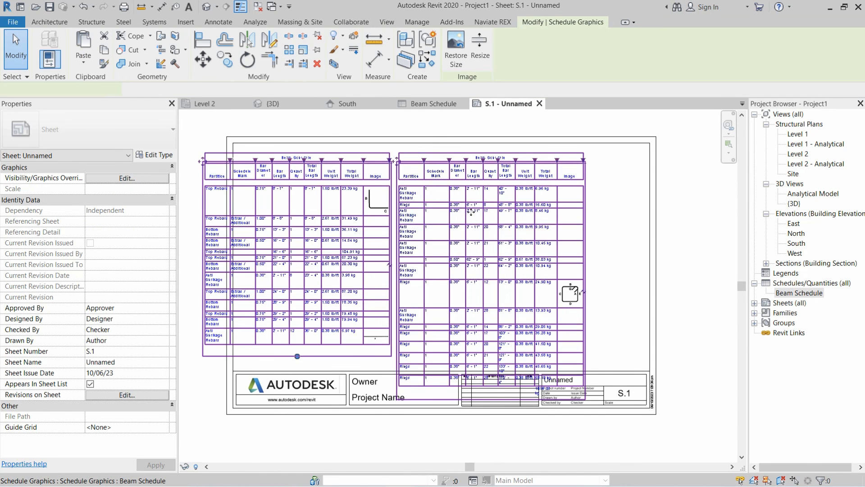
{"action": "left_click_drag", "start_coordinate": [422, 217], "coordinate": [478, 211]}
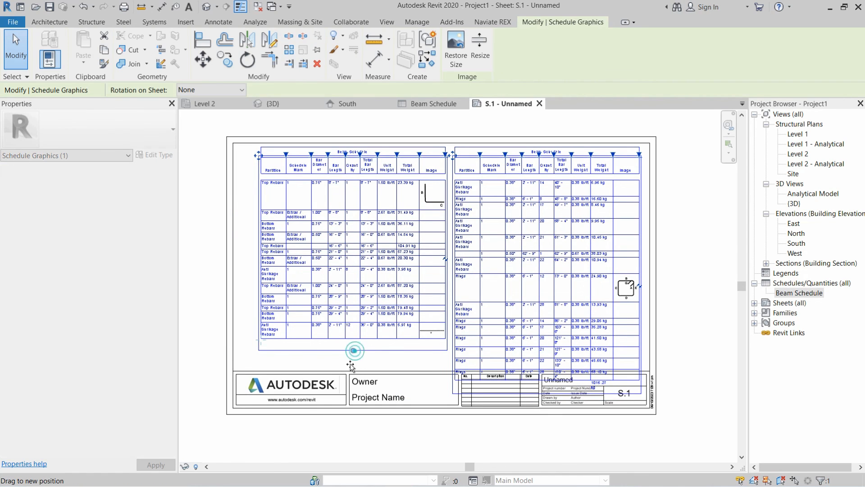
{"action": "left_click_drag", "start_coordinate": [350, 364], "coordinate": [351, 366]}
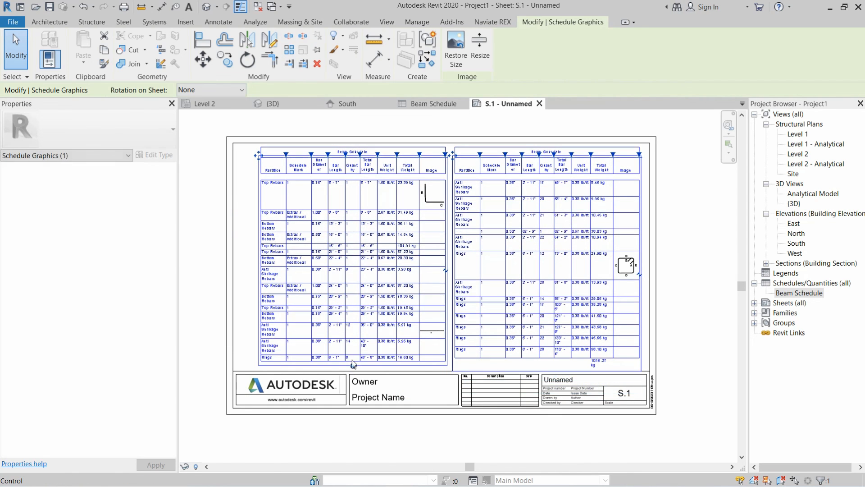
{"action": "left_click", "coordinate": [714, 277]}
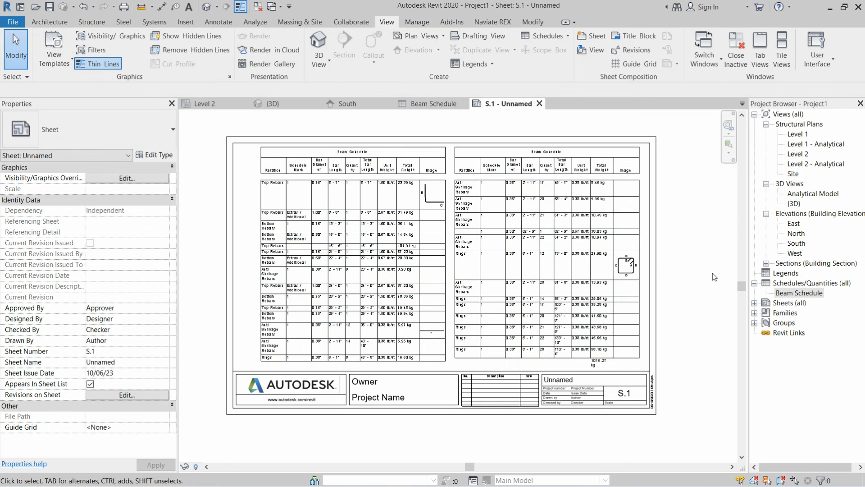